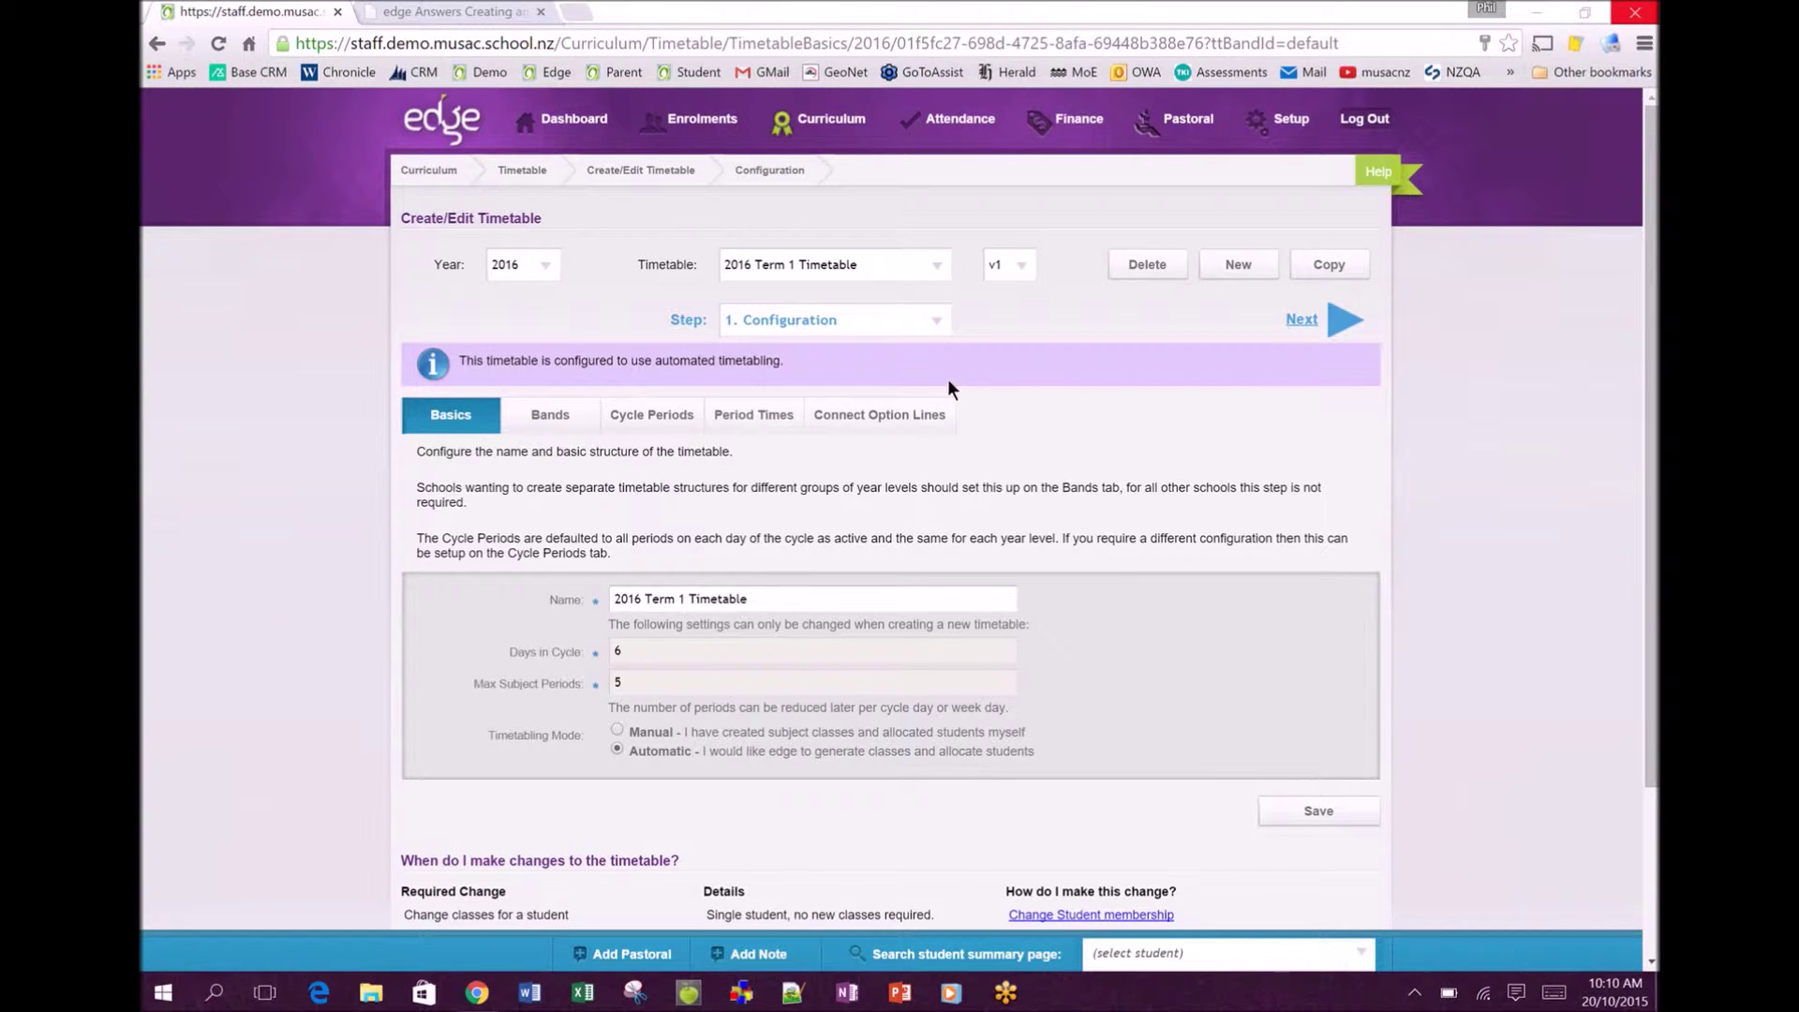
- Check the timetable Step list, then open Timetable Pre-requisites from the Curriculum menu
click(931, 320)
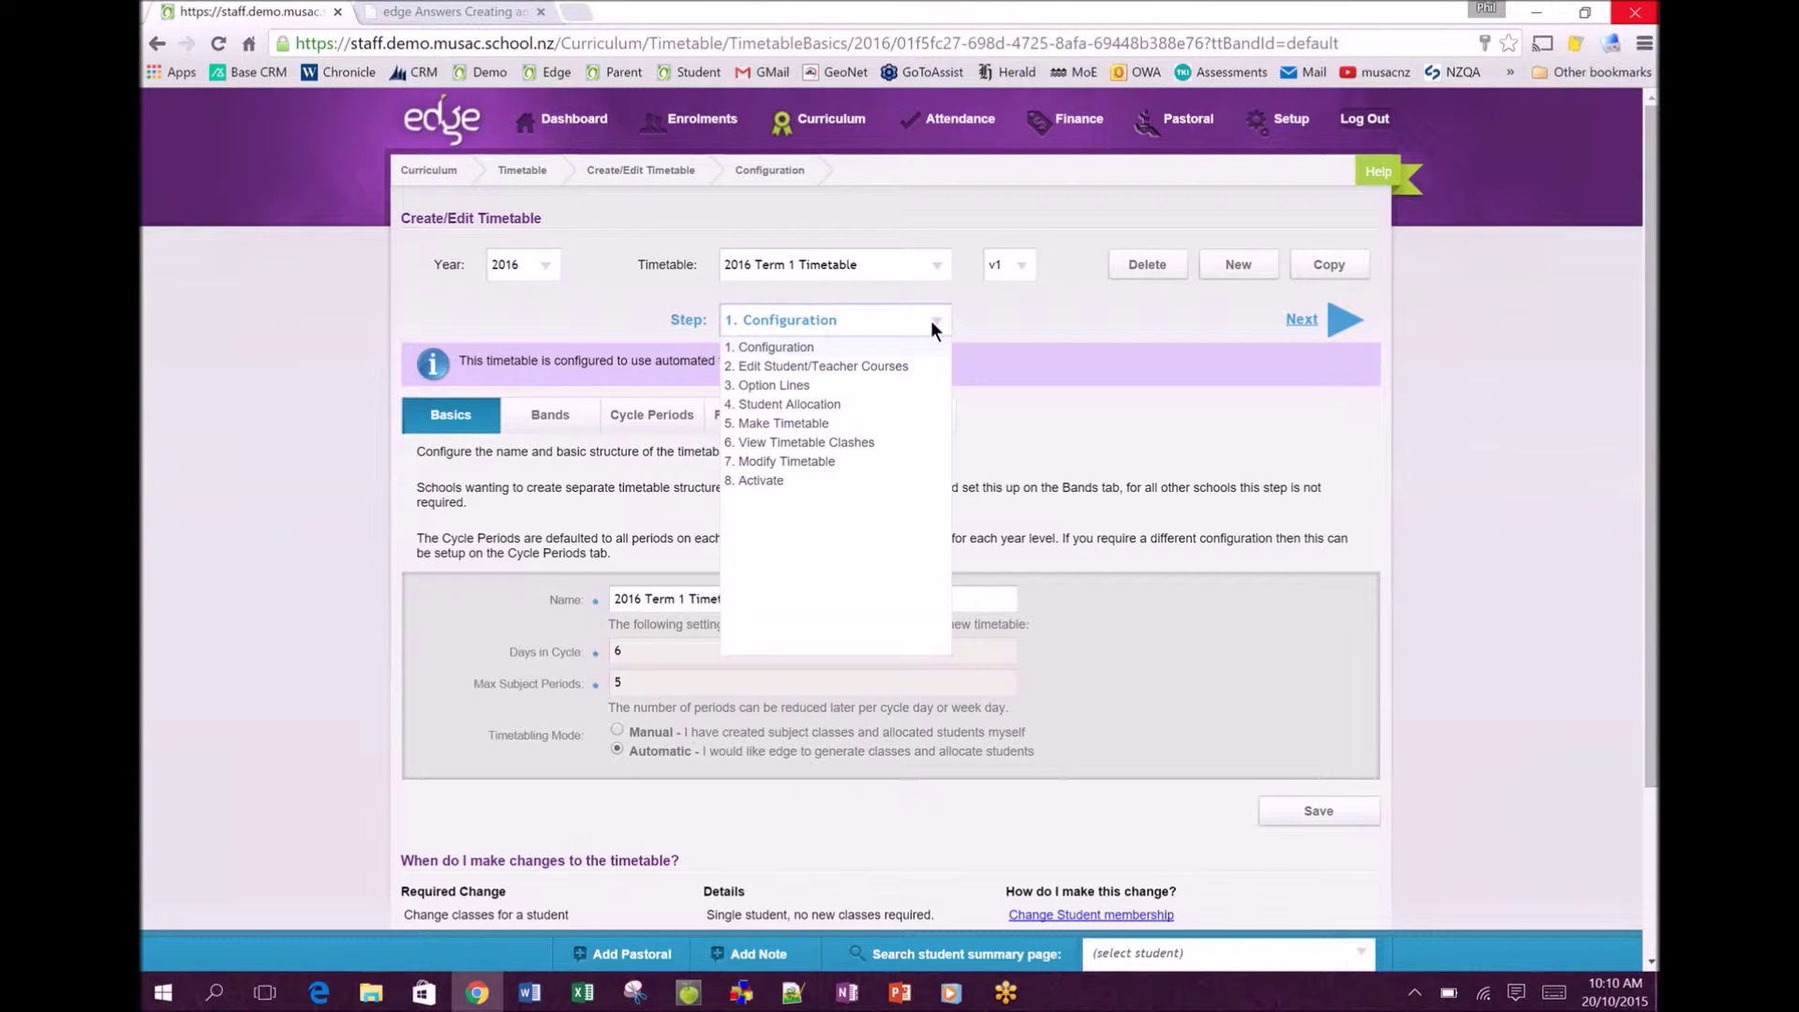
click(931, 321)
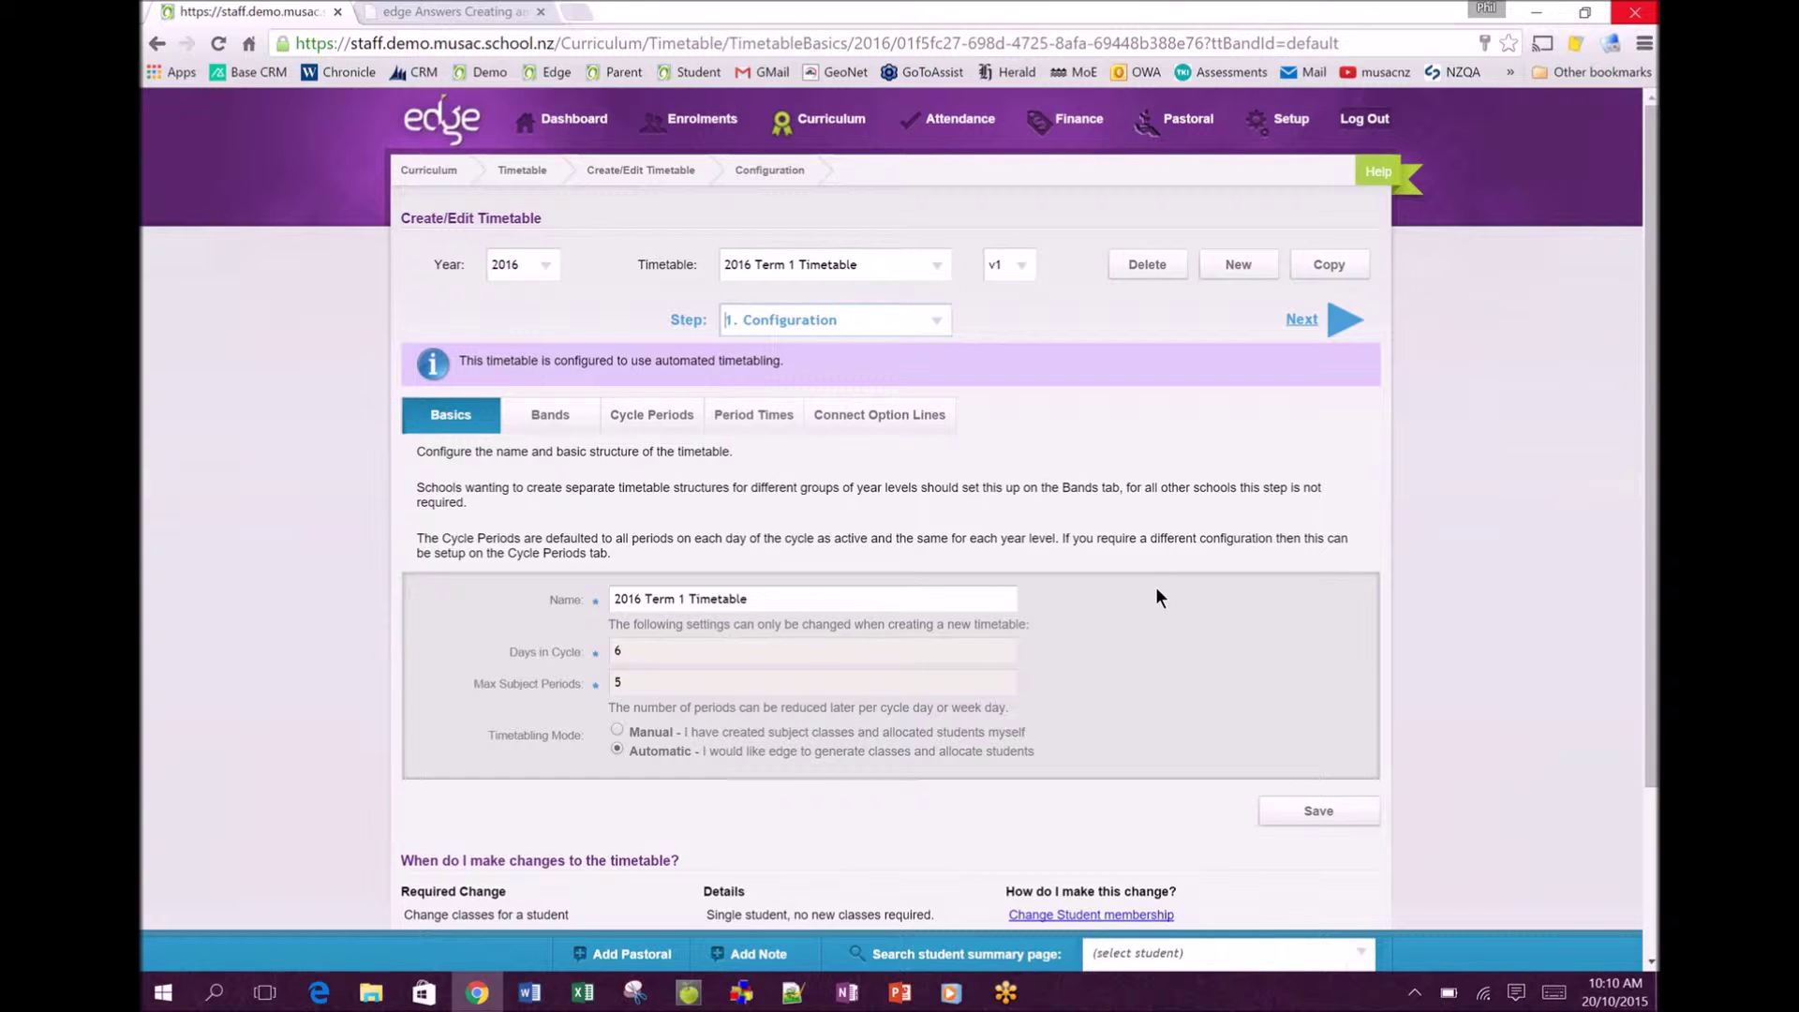
mouse_move(849, 125)
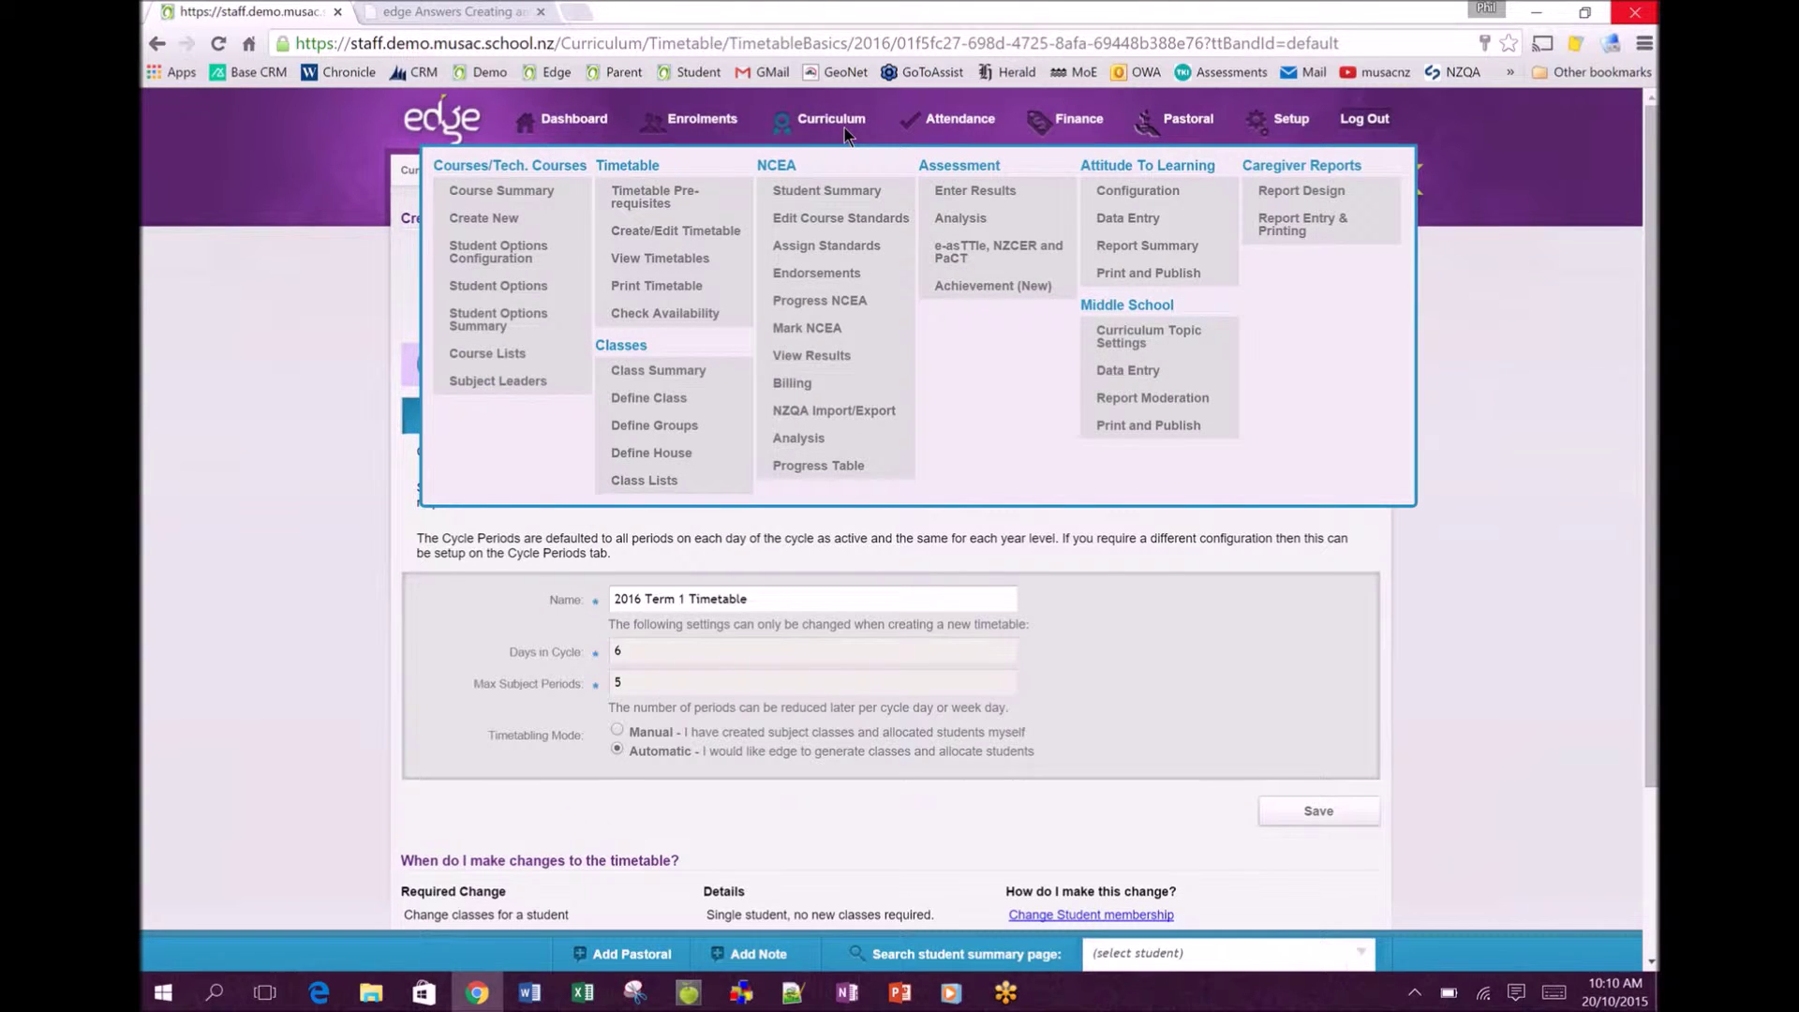
click(661, 201)
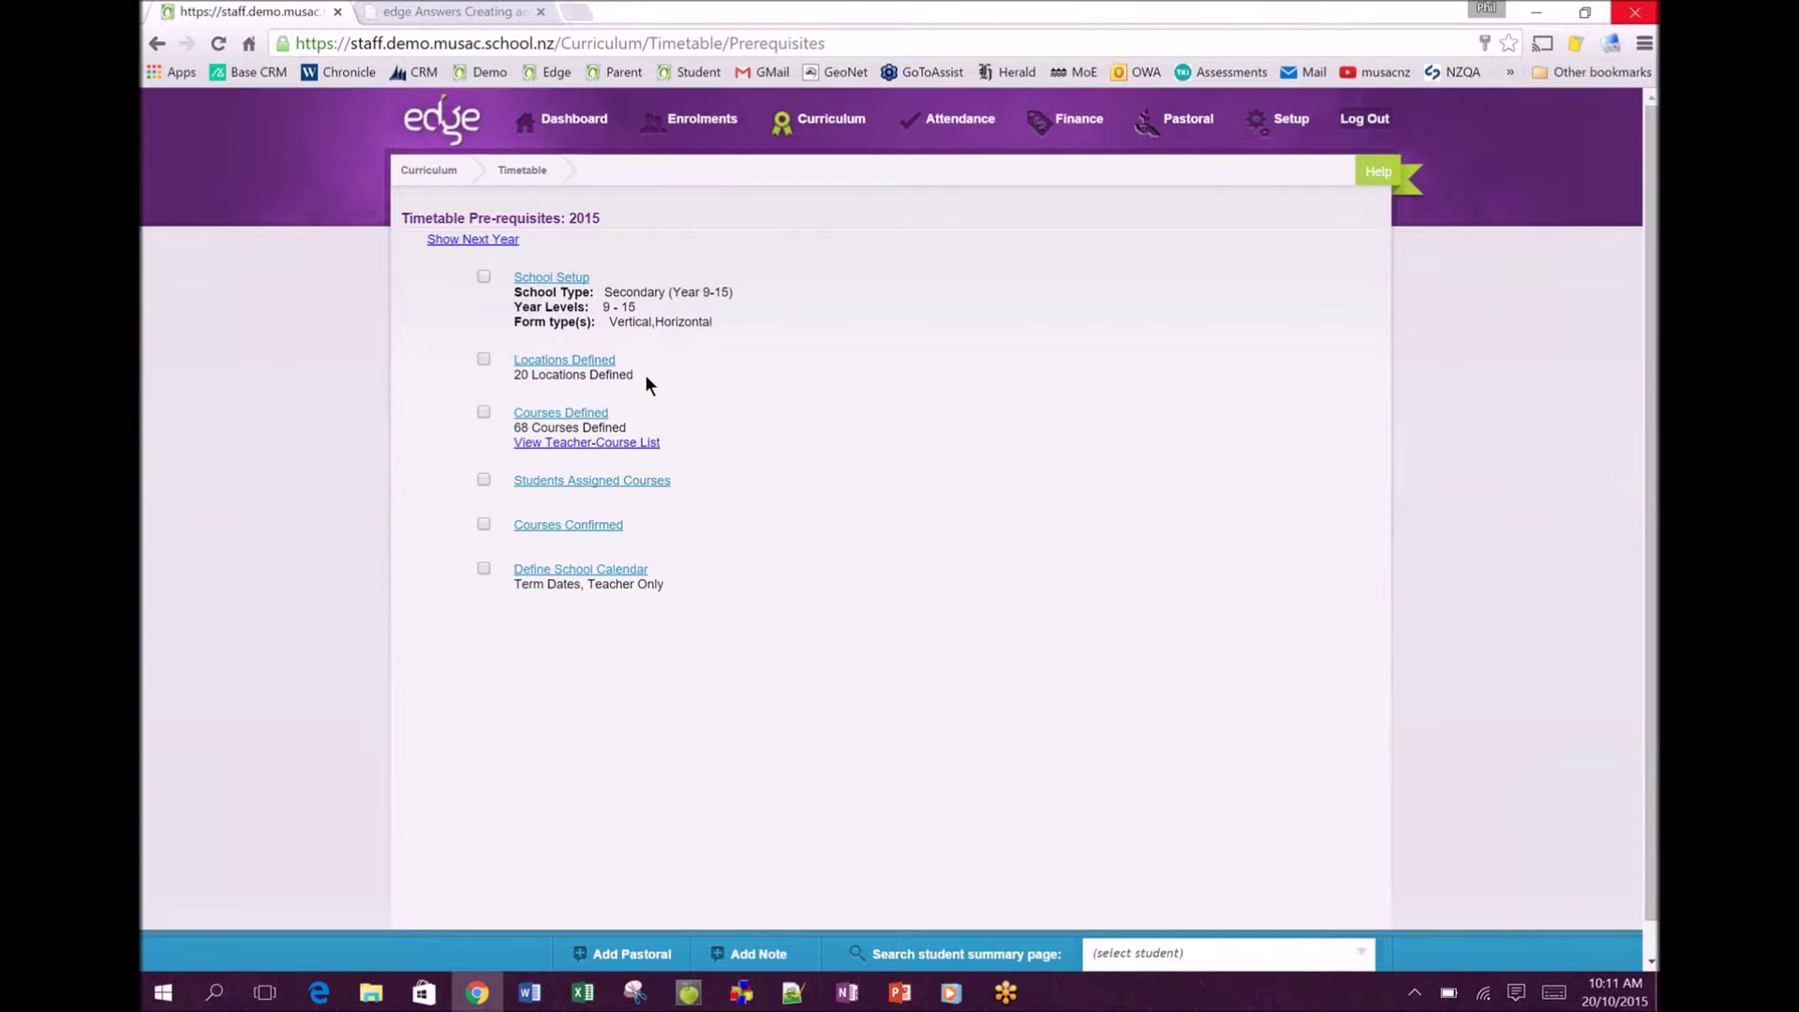
- Tick School Setup, Locations, Courses and Students Assigned Courses; open Define School Calendar in a new tab
click(483, 277)
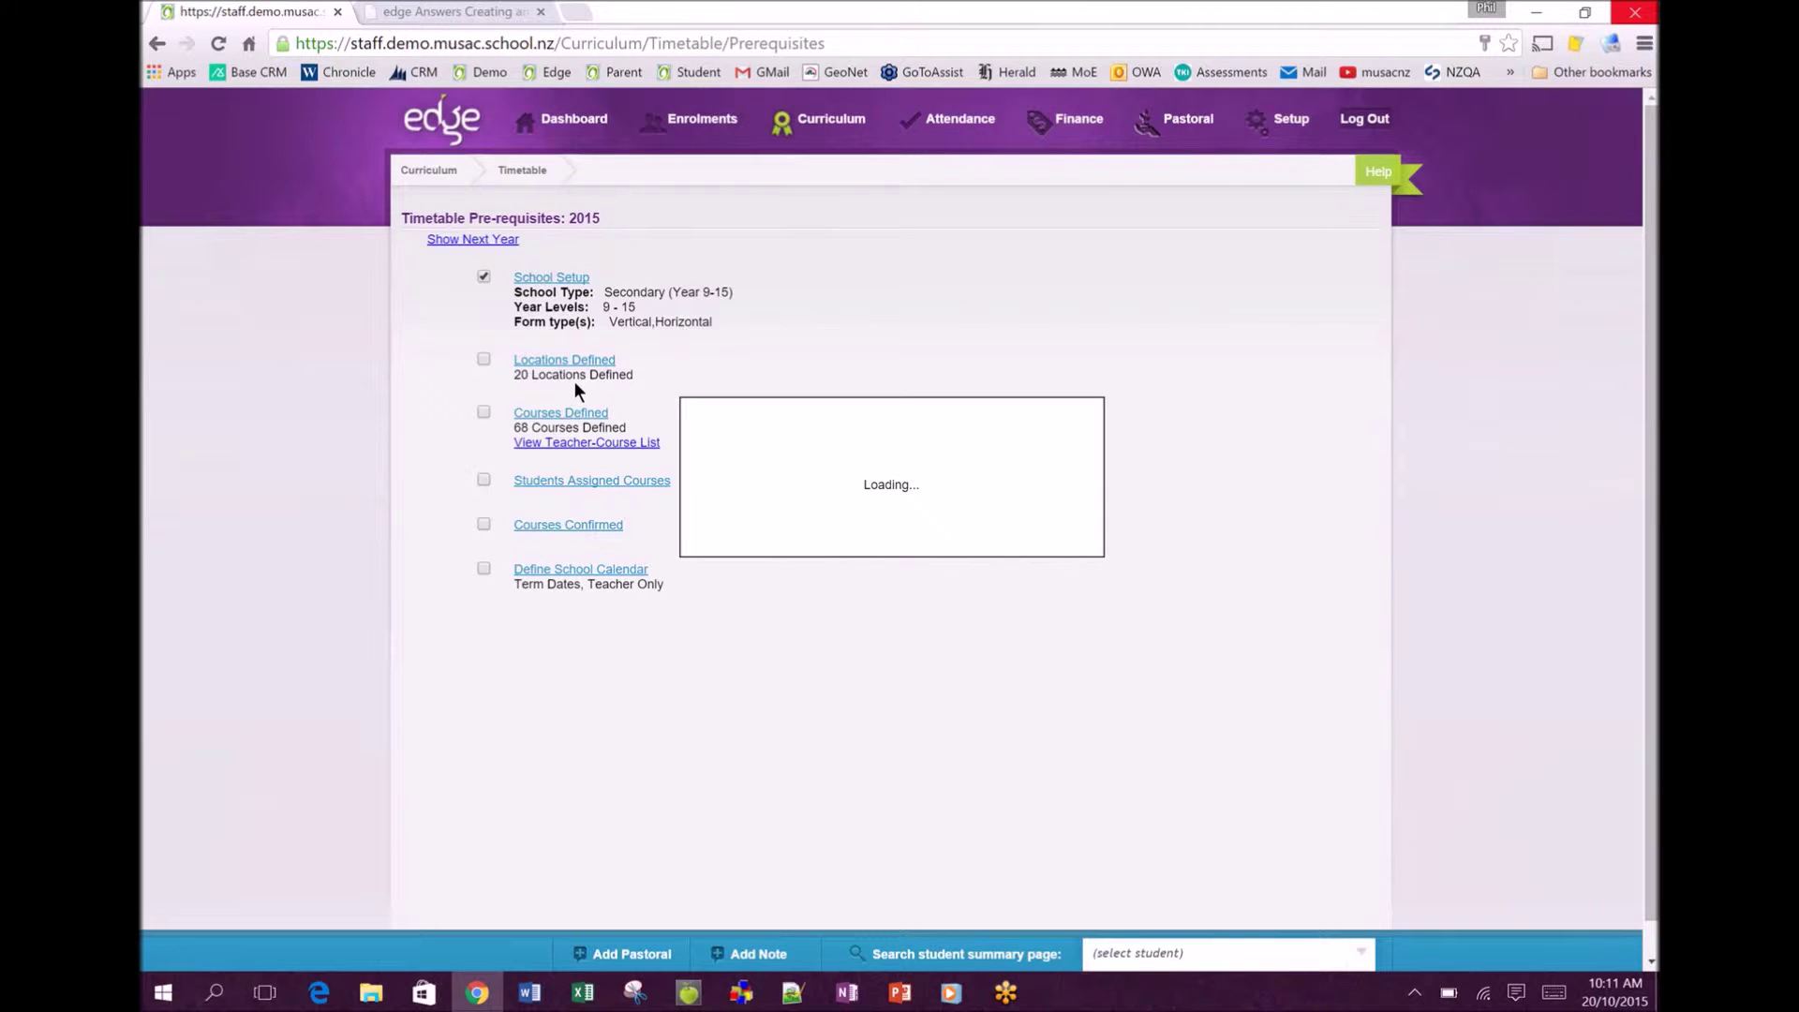
click(483, 360)
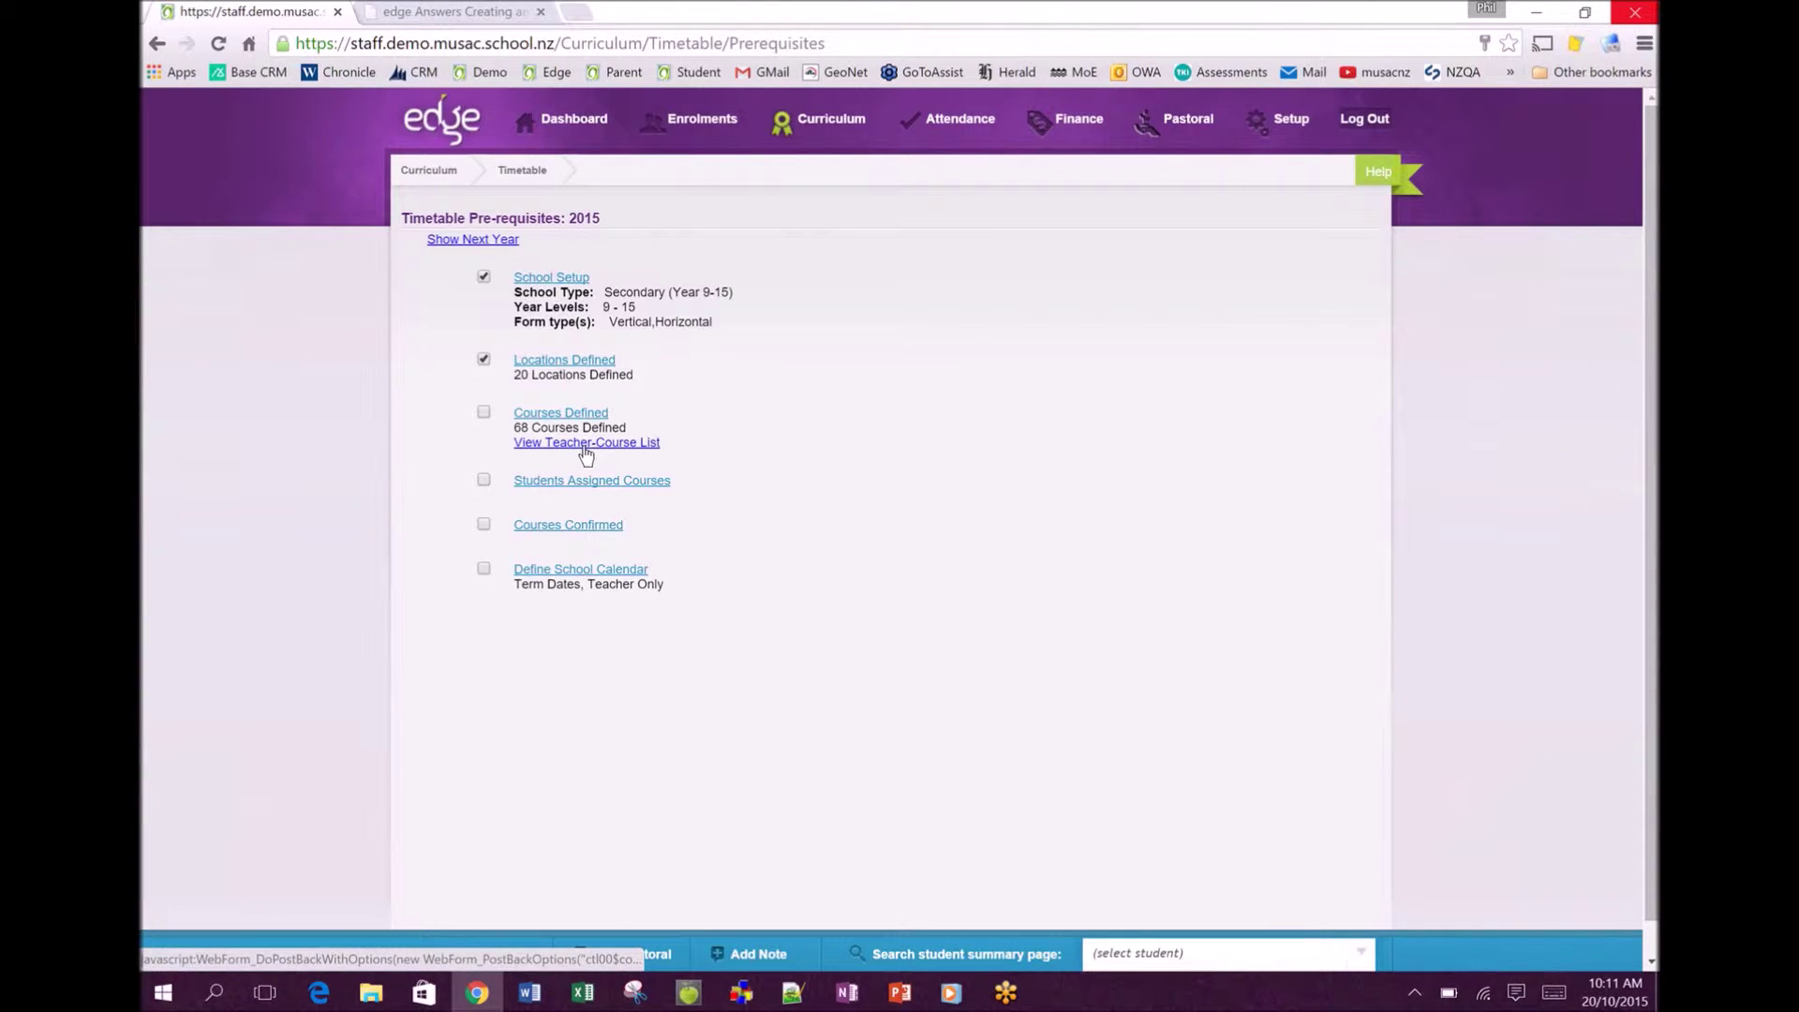
click(485, 413)
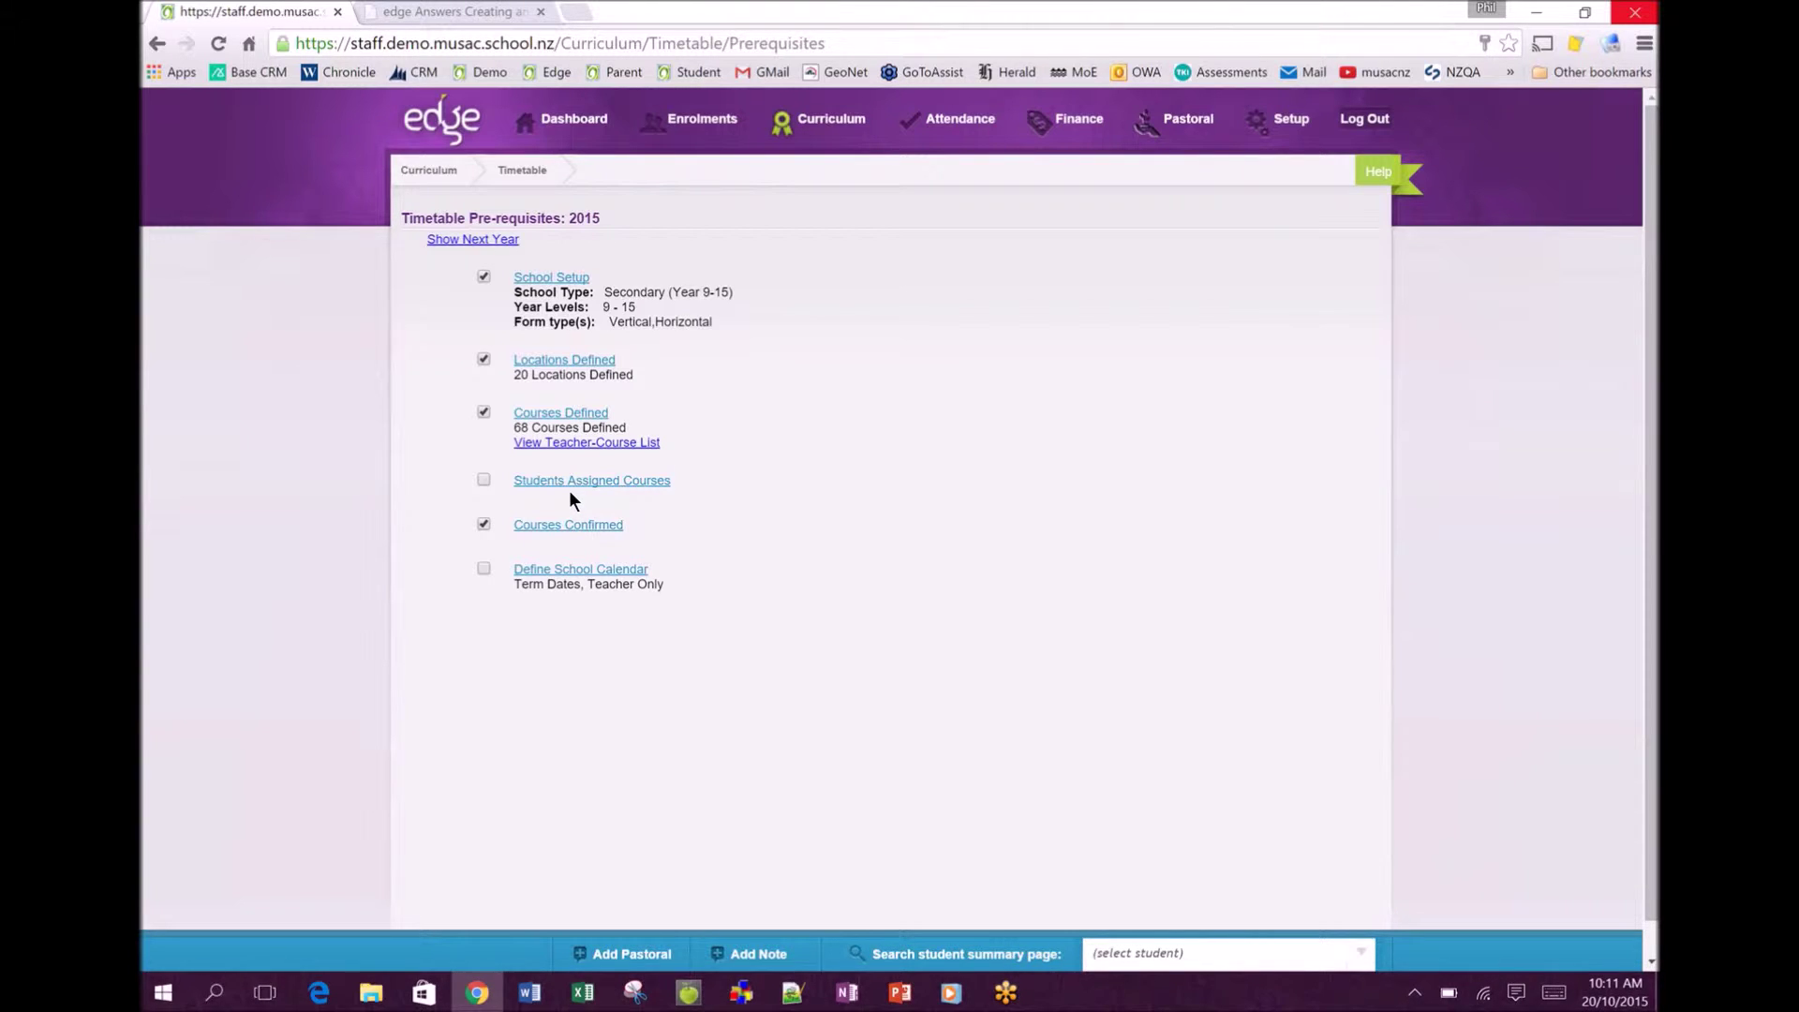
click(485, 479)
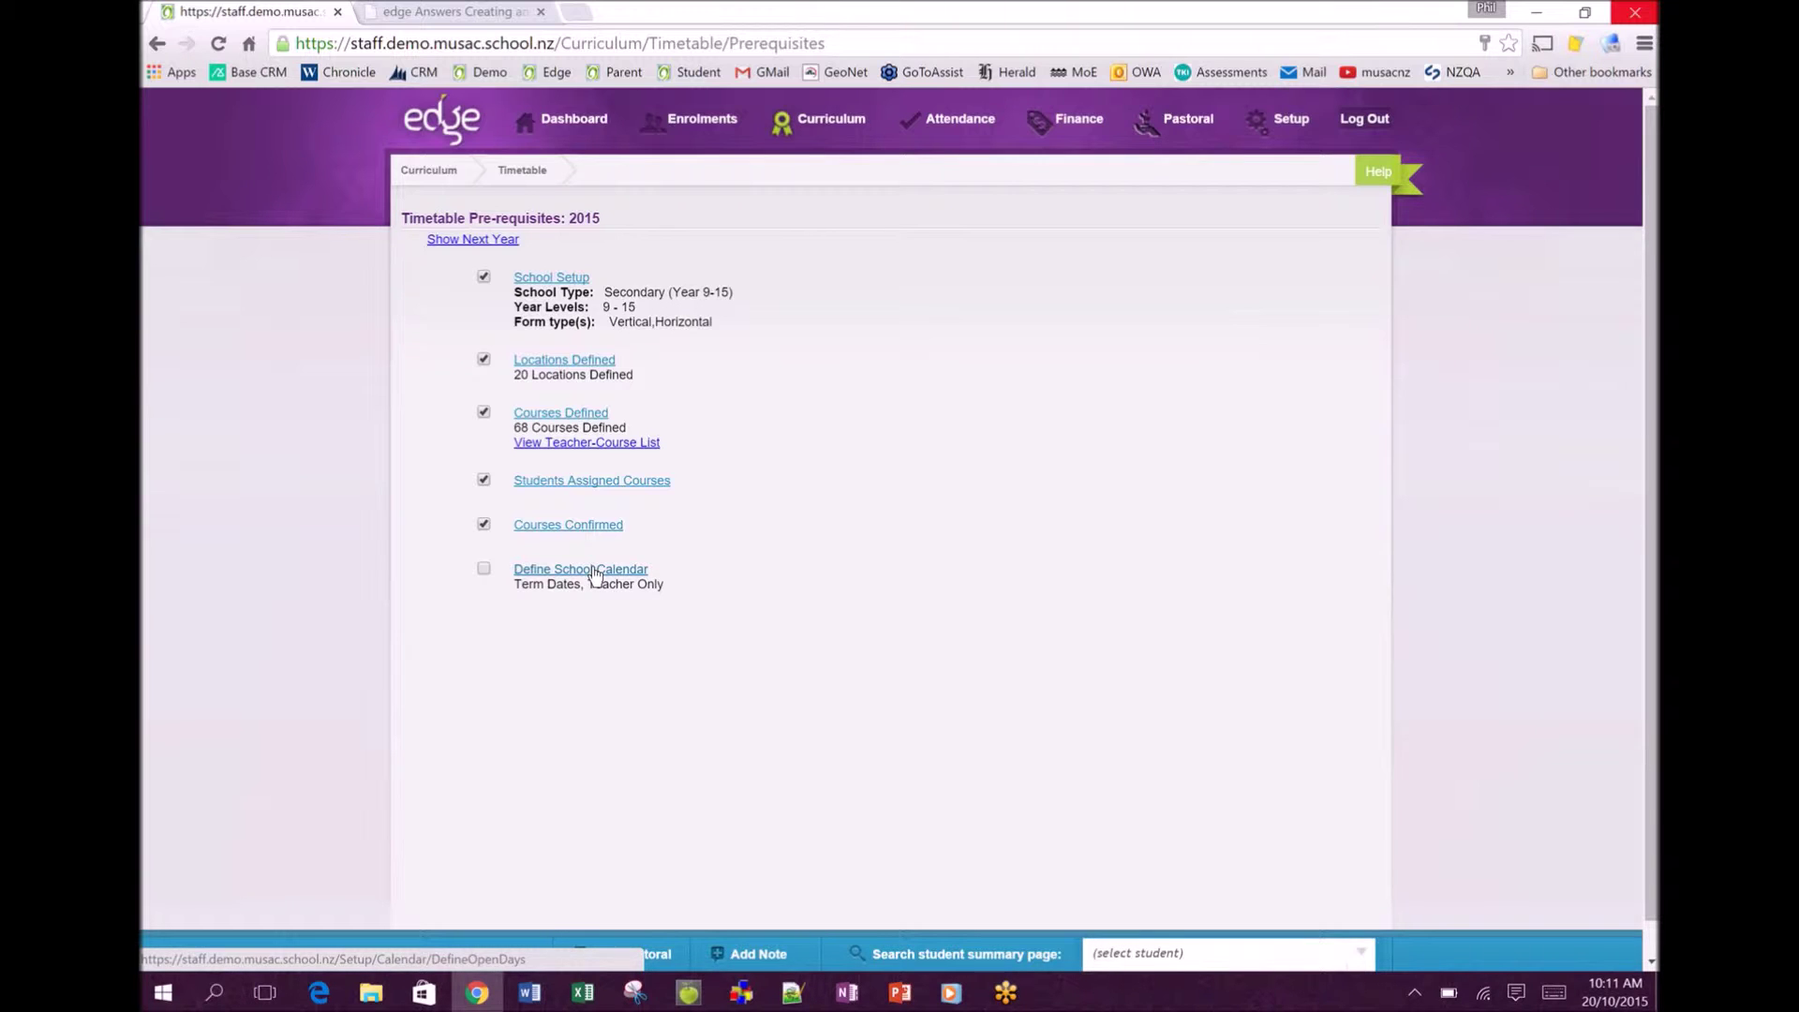
right_click(594, 574)
click(665, 583)
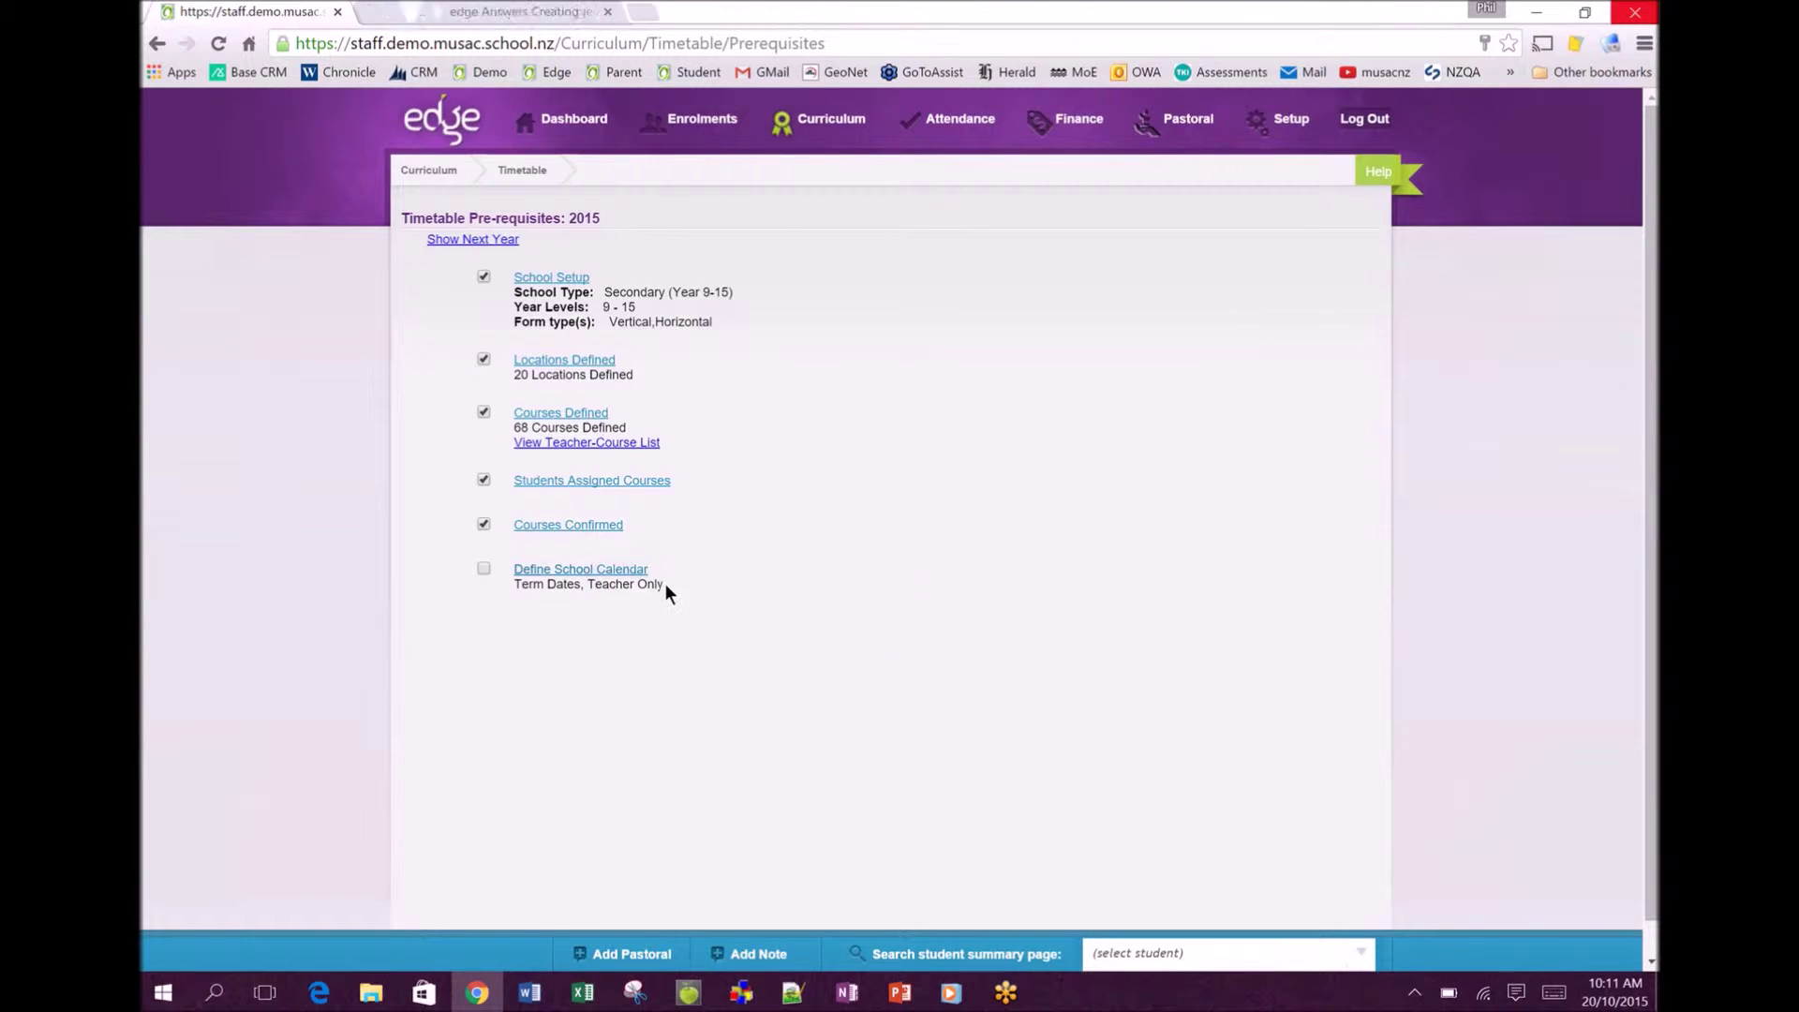
- Move the school calendar to 2016, check the Term 1 start date and review the public holidays
click(442, 9)
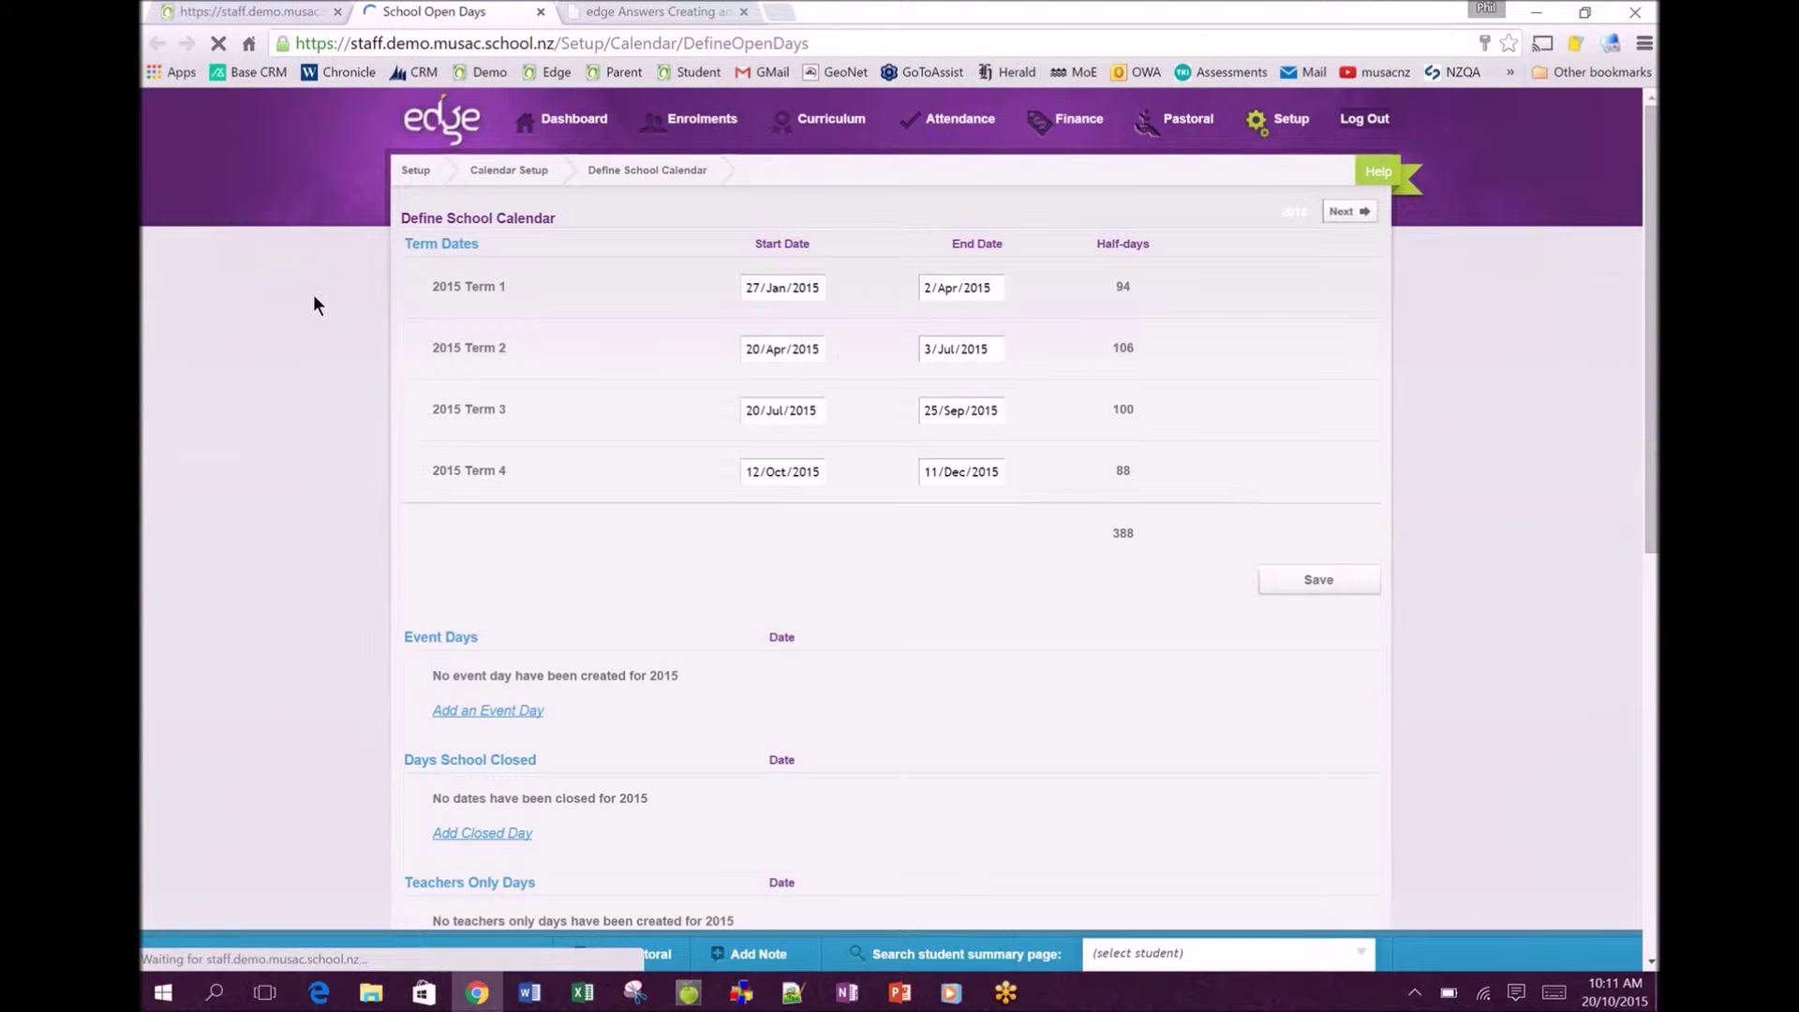
click(1338, 217)
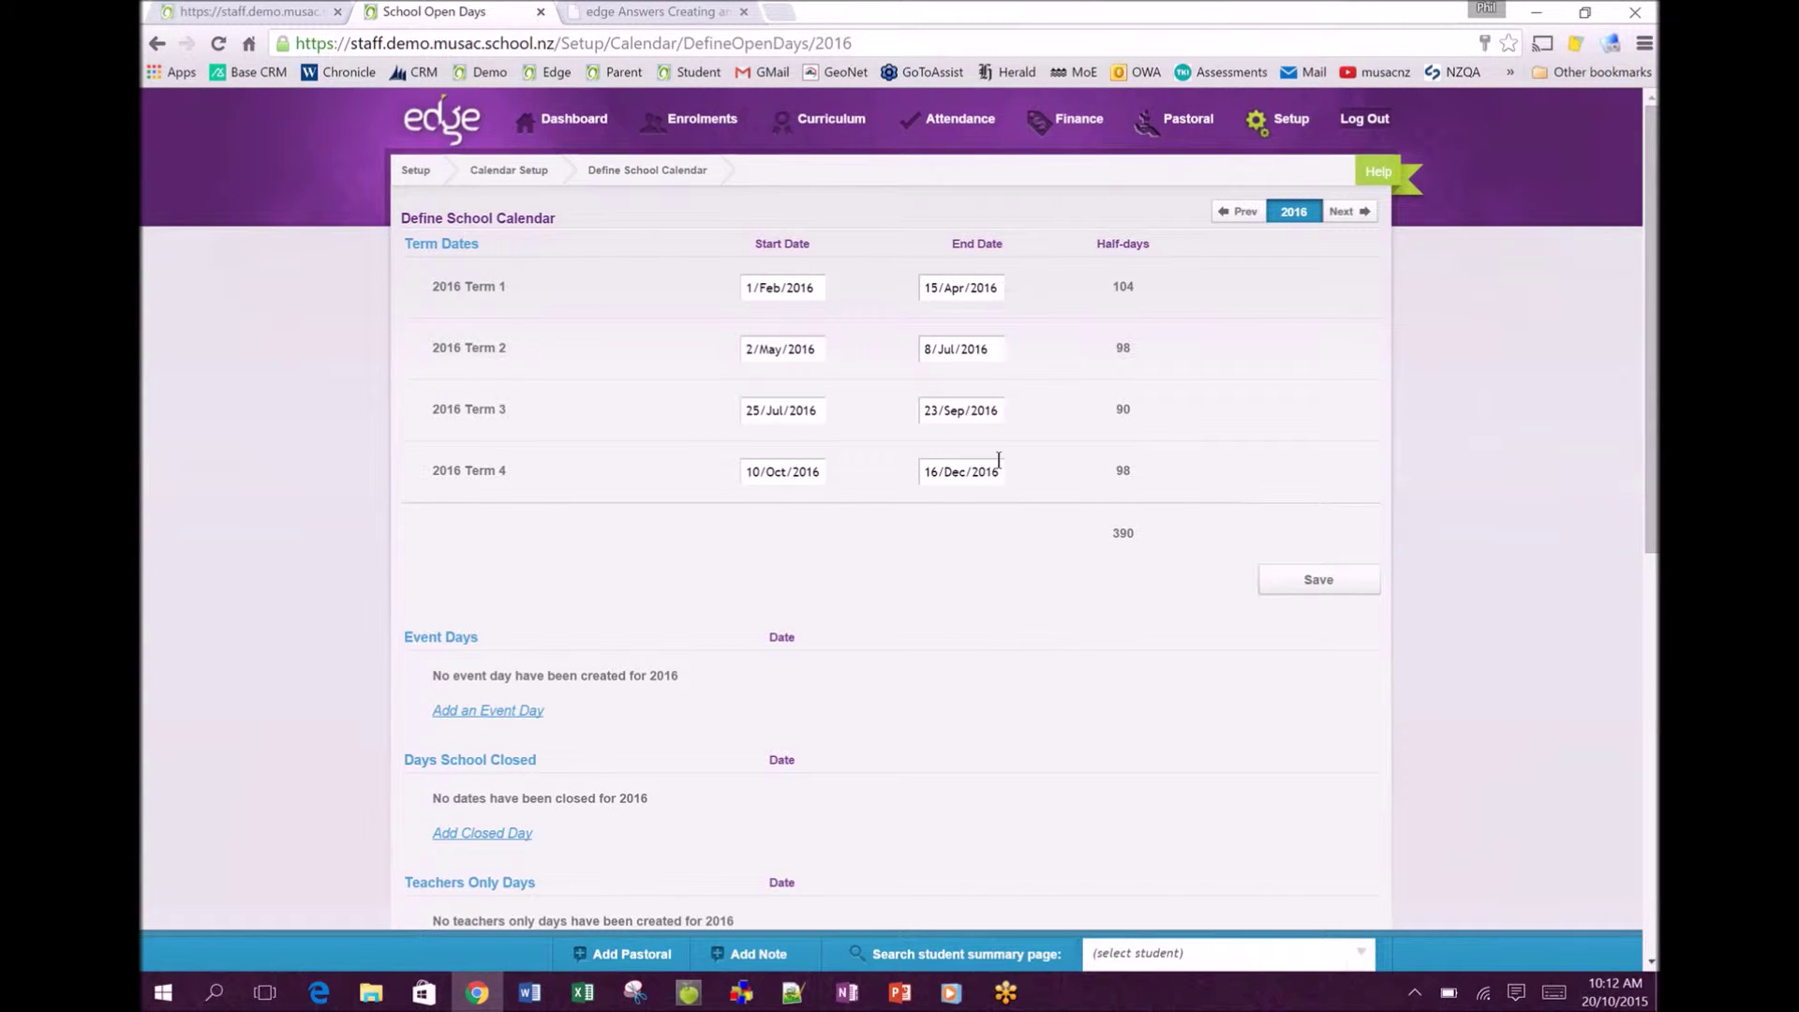
click(807, 292)
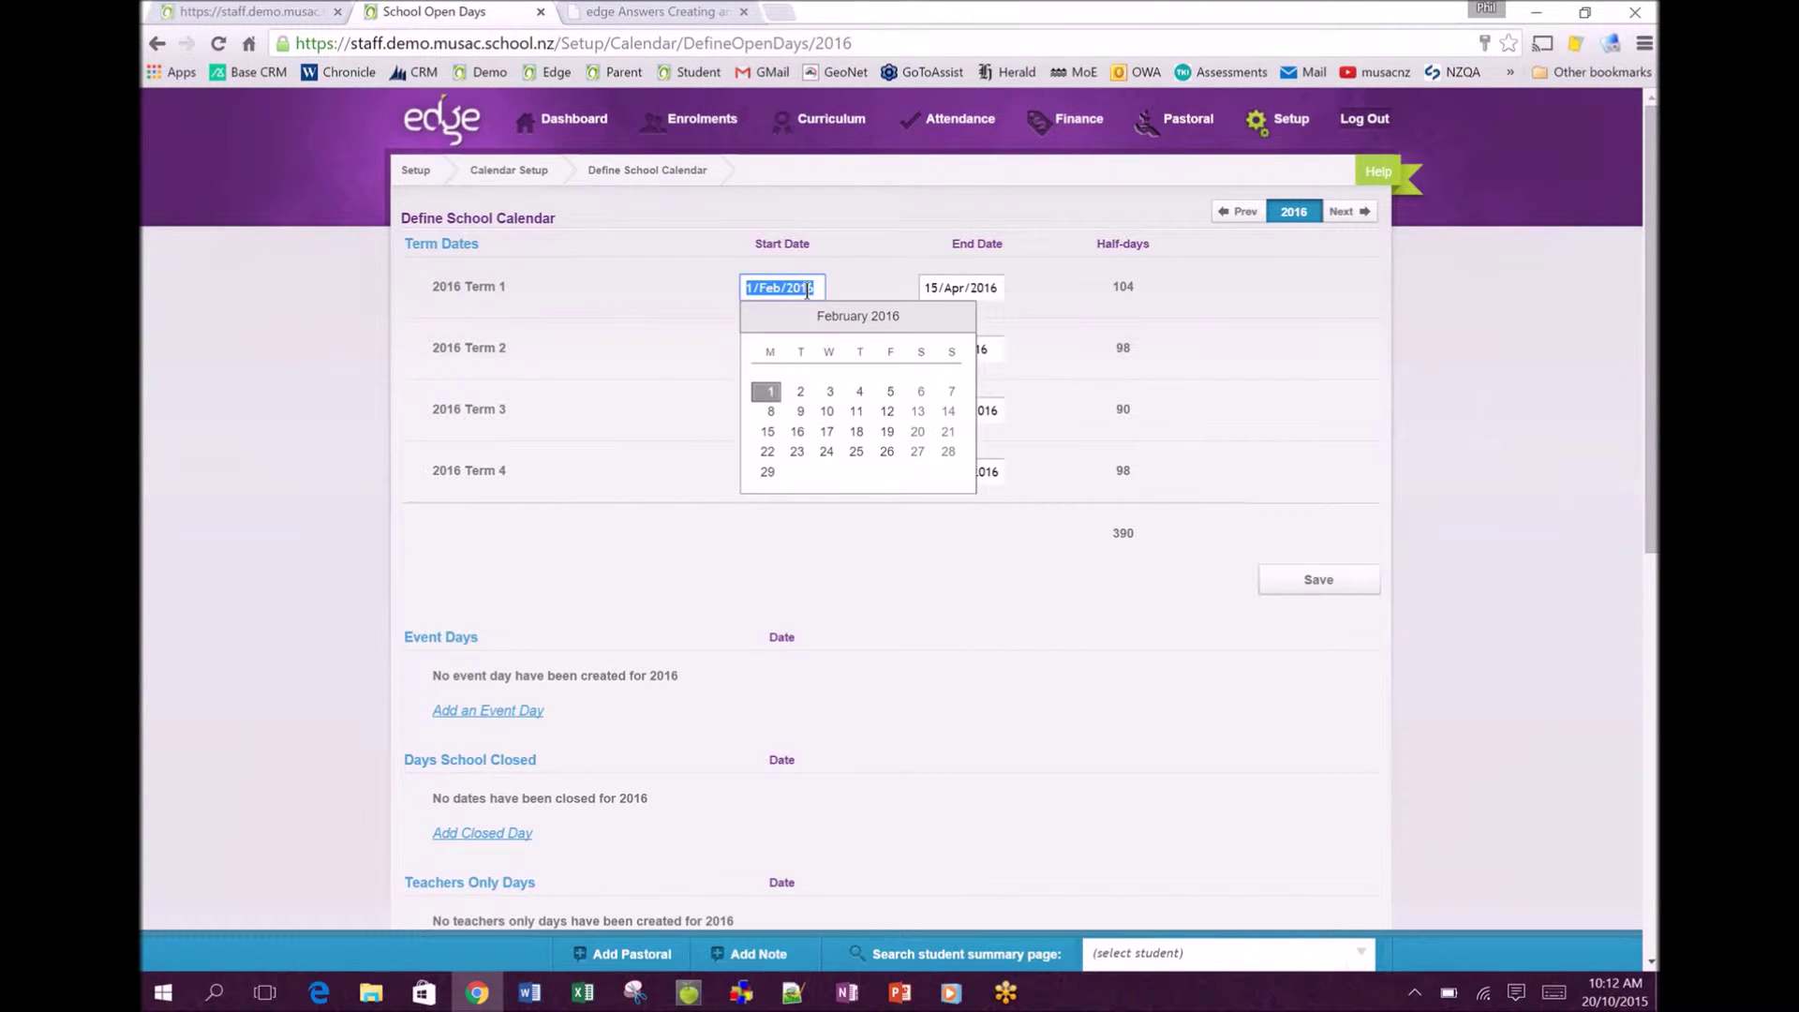
click(683, 305)
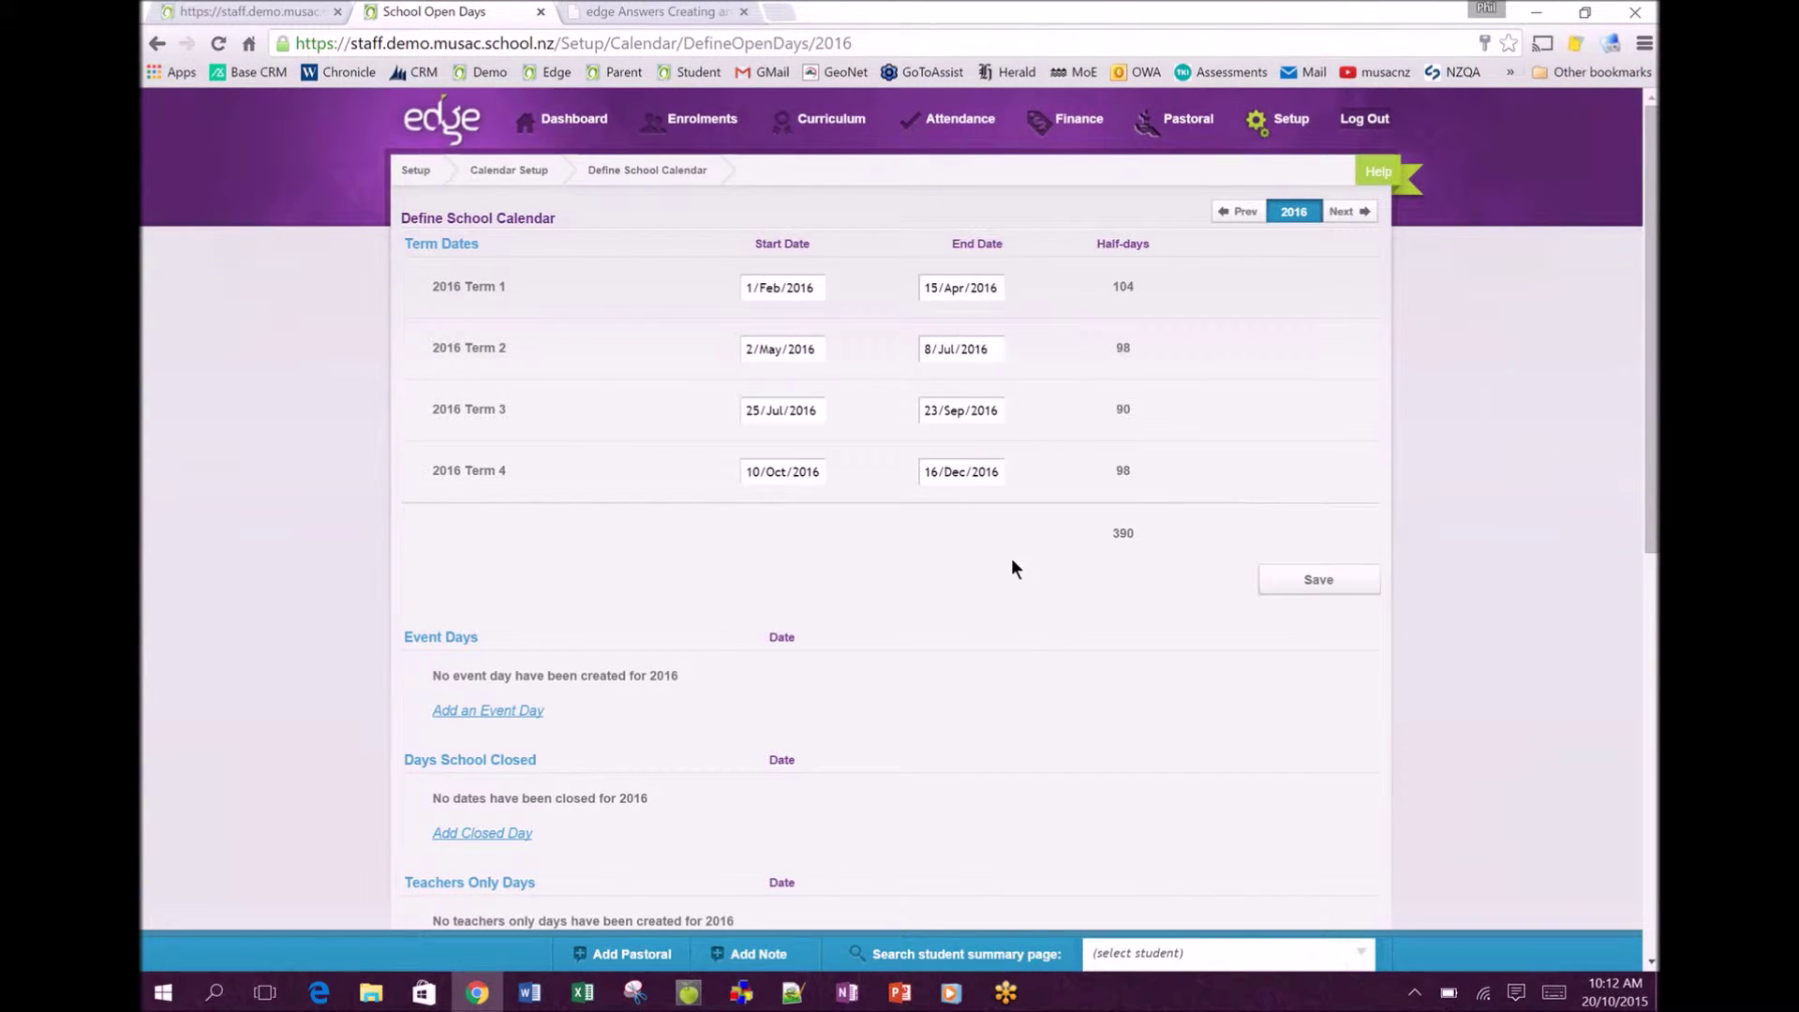
scroll(958, 604, down, 3)
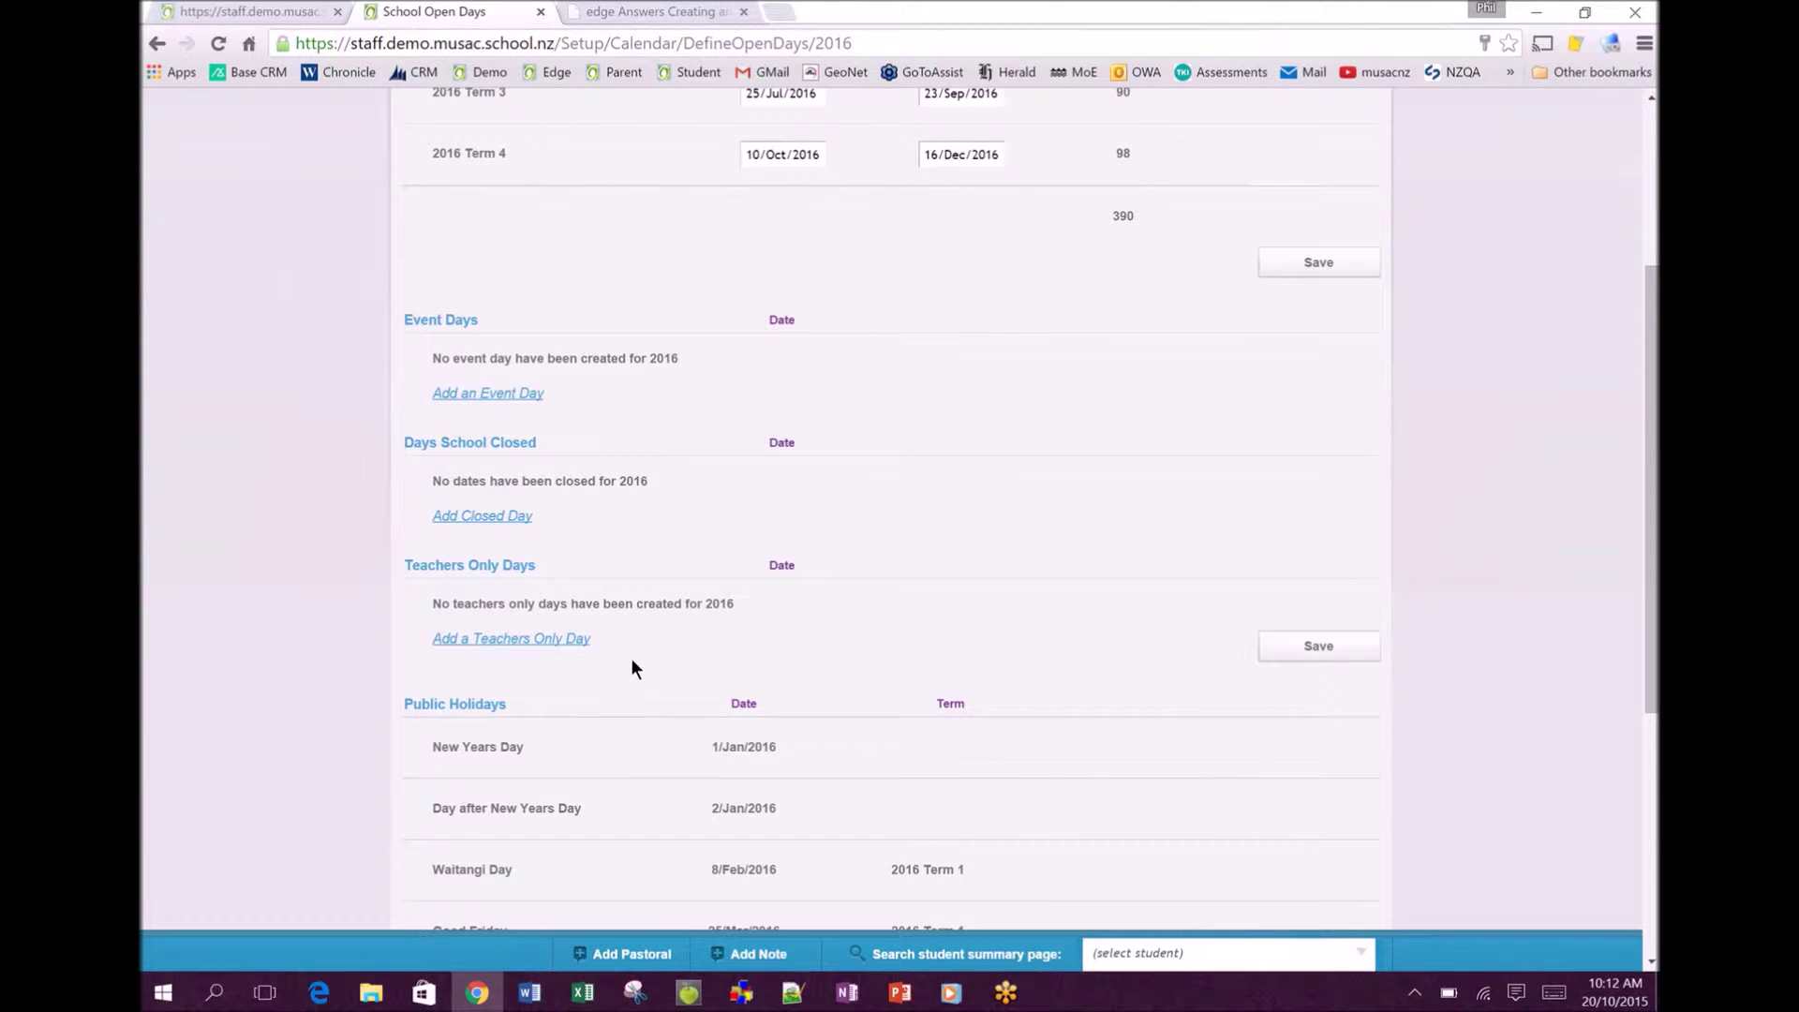
scroll(634, 669, down, 5)
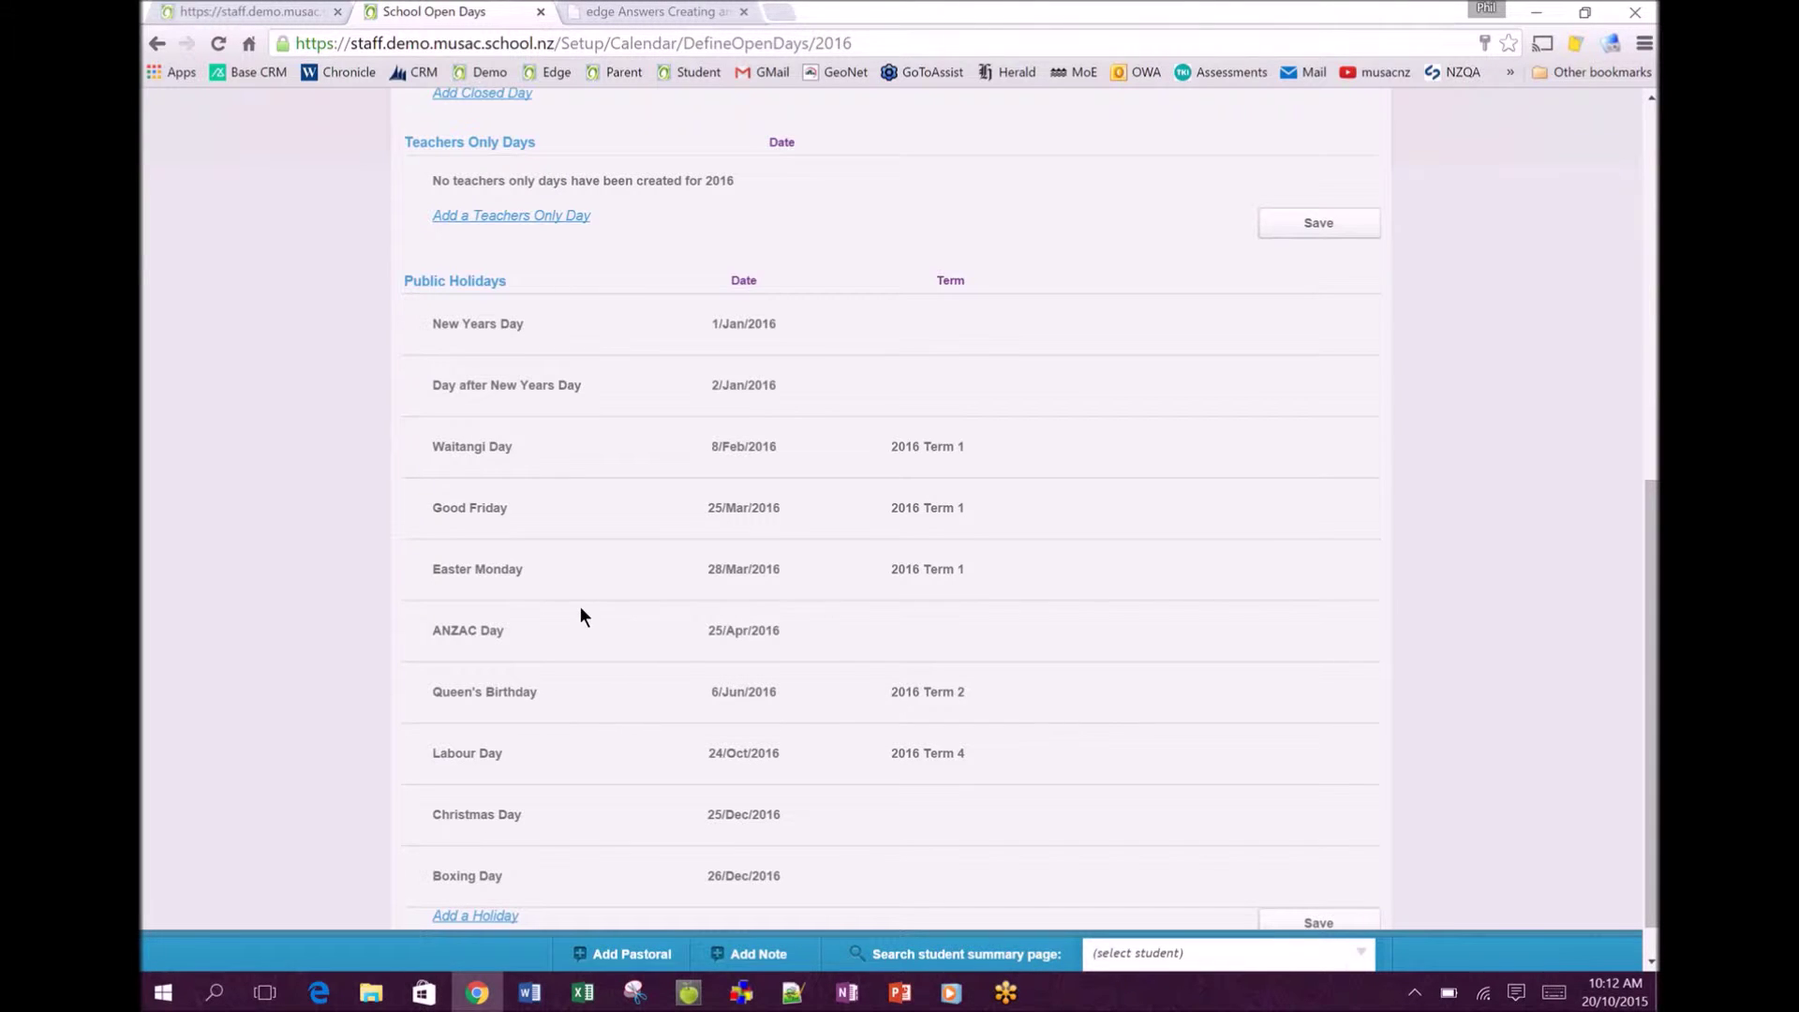
scroll(589, 646, down, 1)
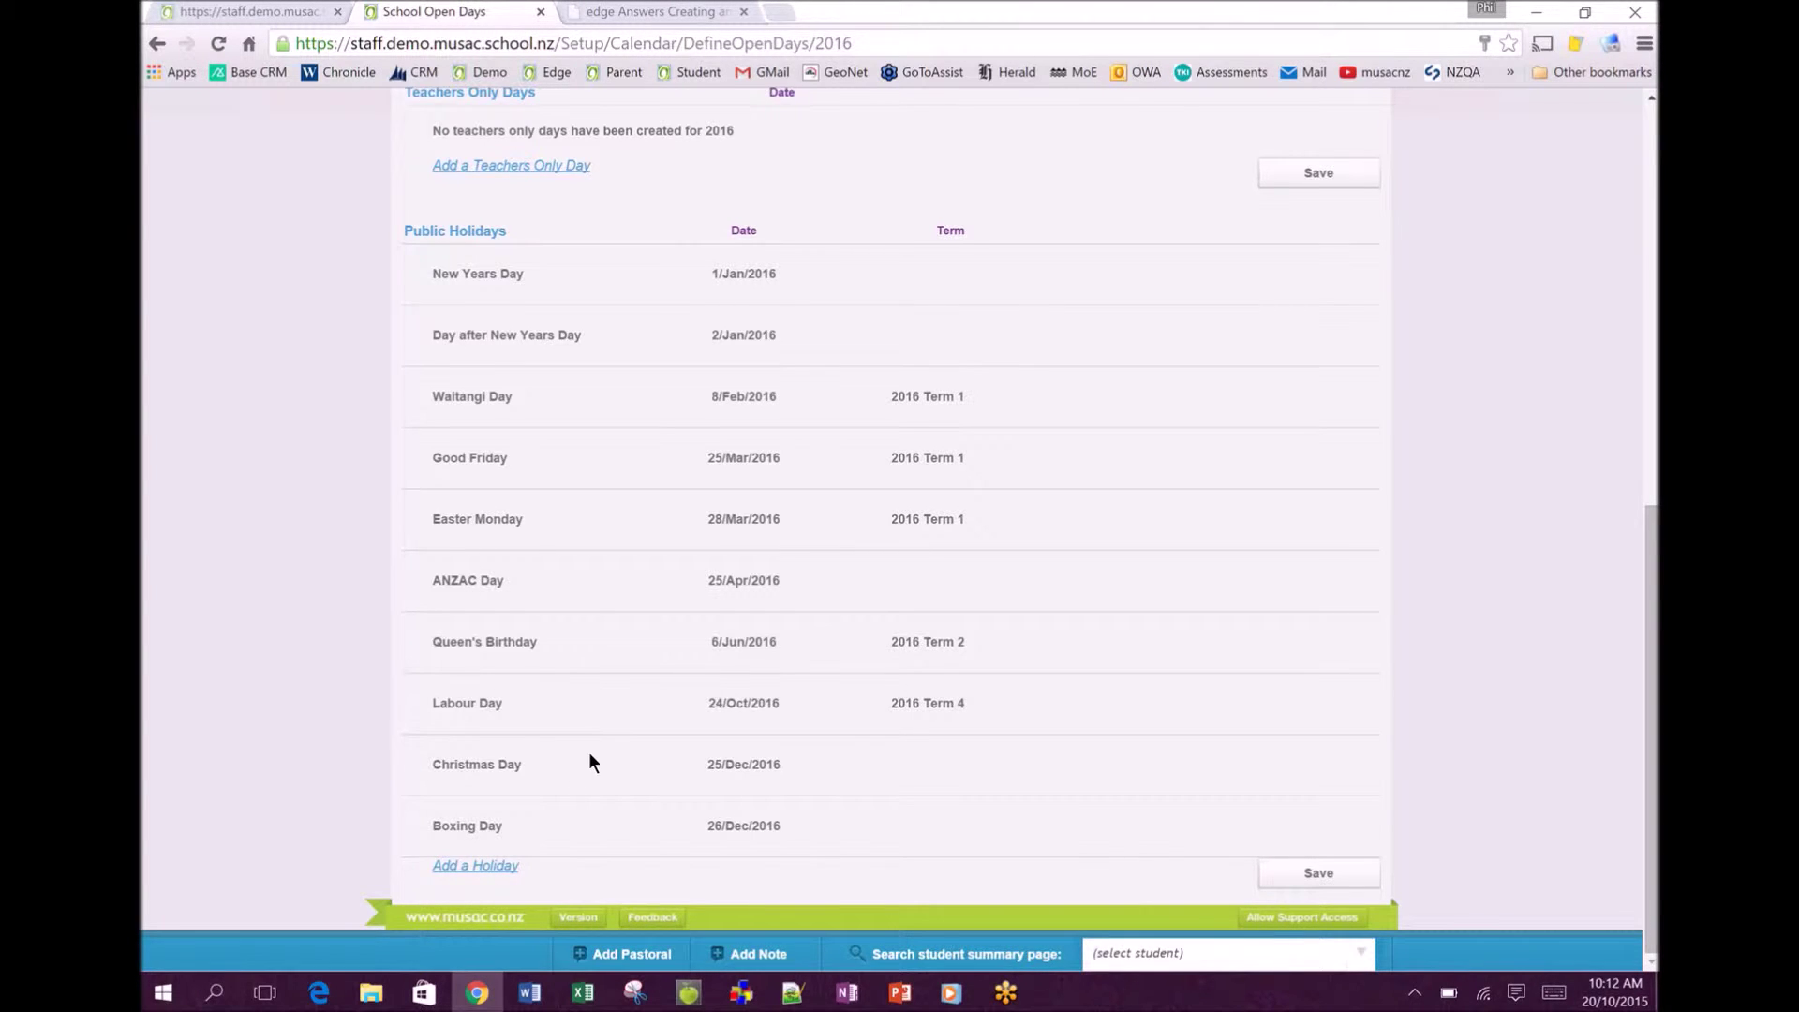
scroll(589, 752, up, 8)
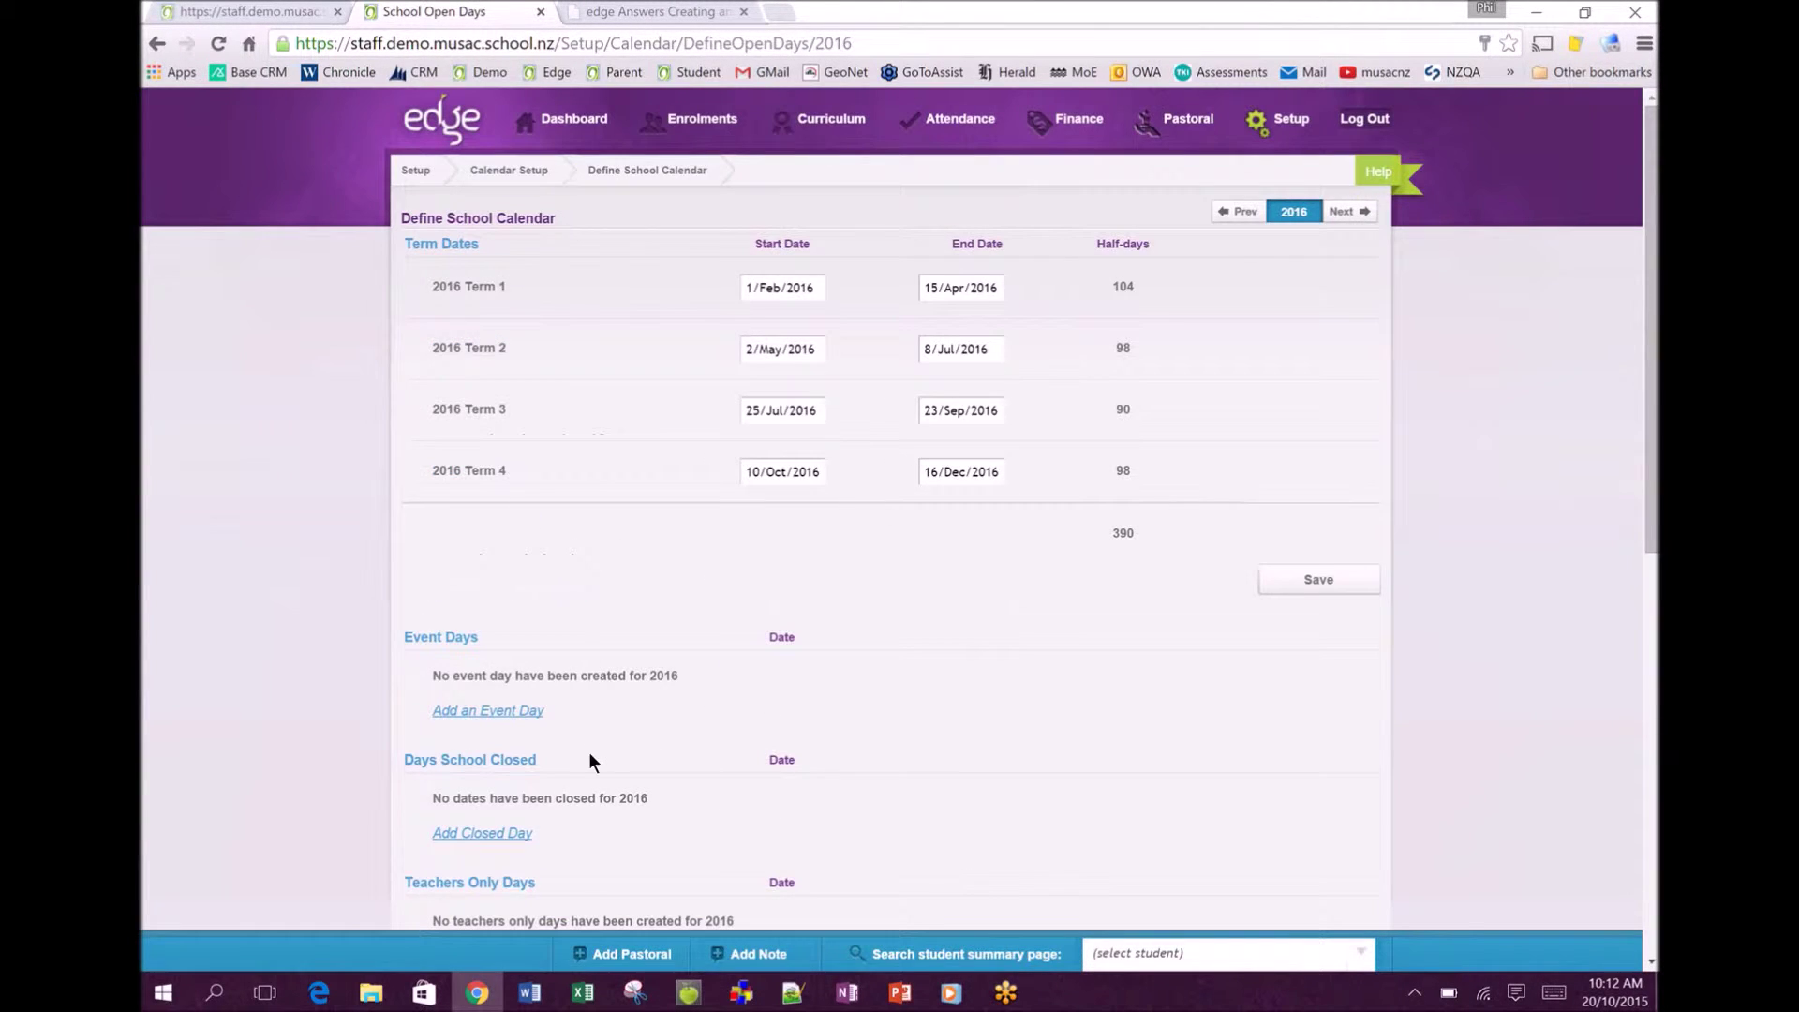
- Mark Define School Calendar done, then open the 2016 Term 1 Timetable and review its Basics
click(541, 12)
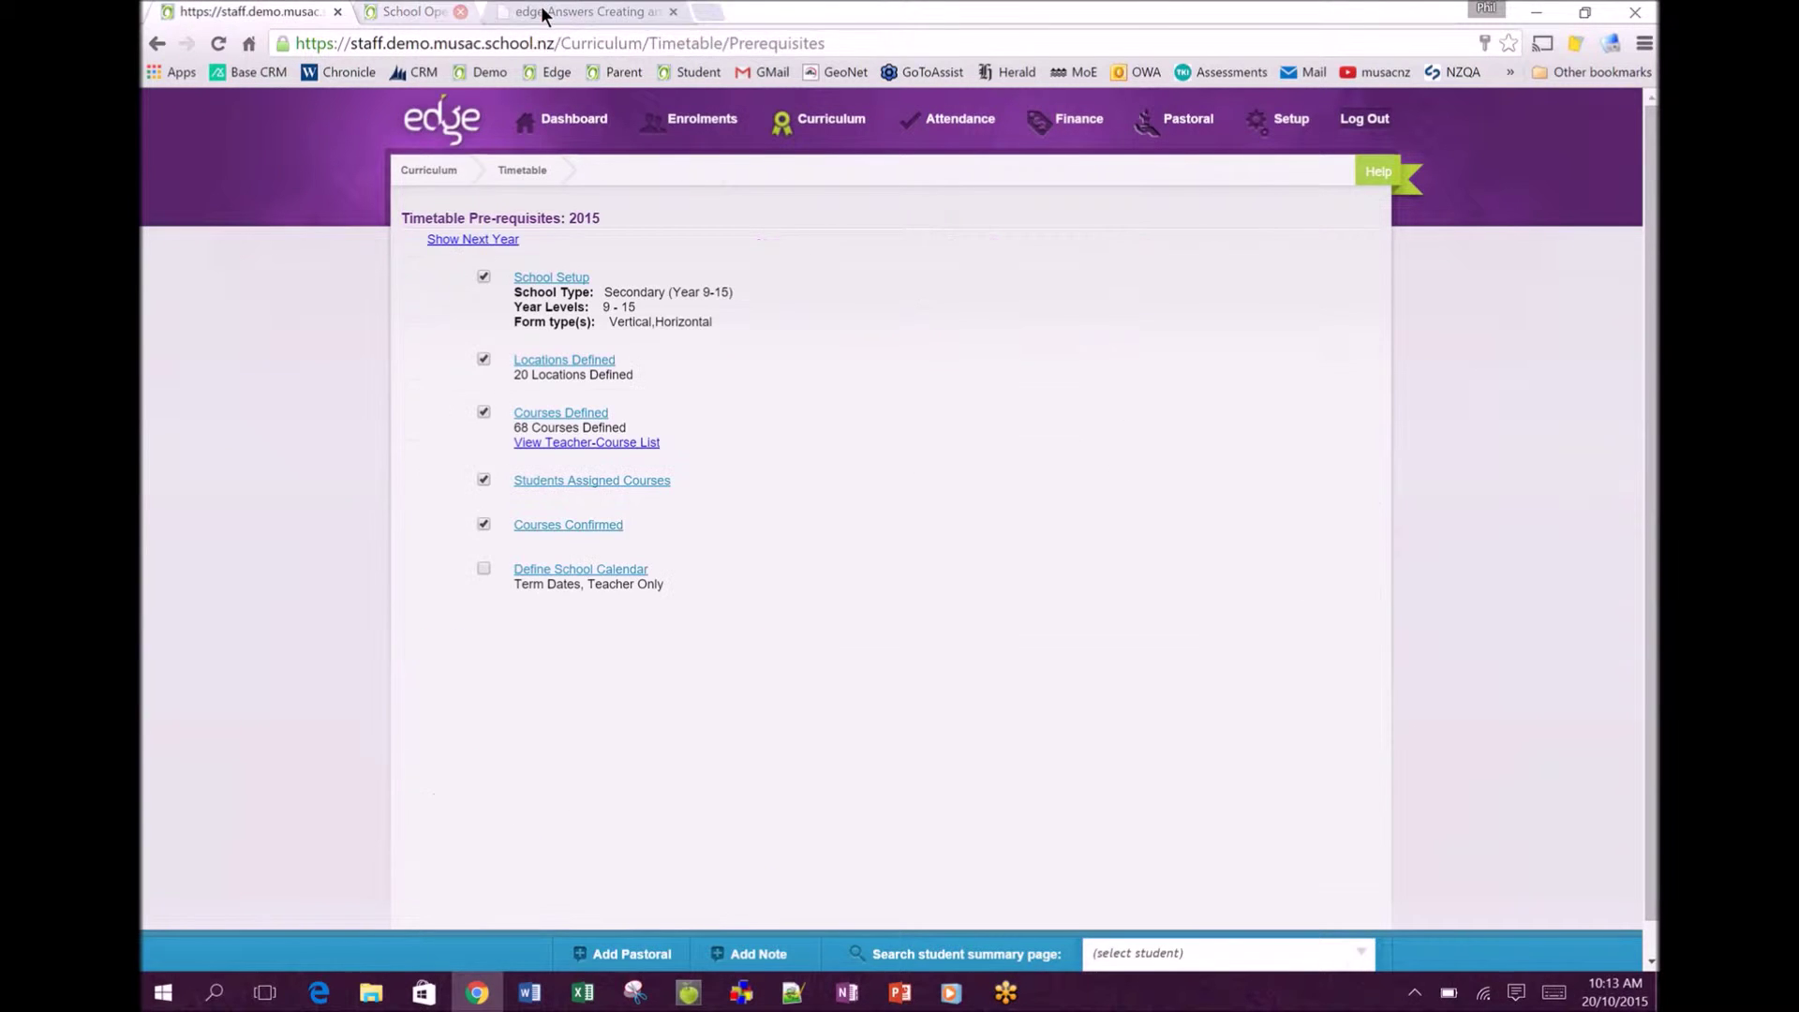
click(485, 568)
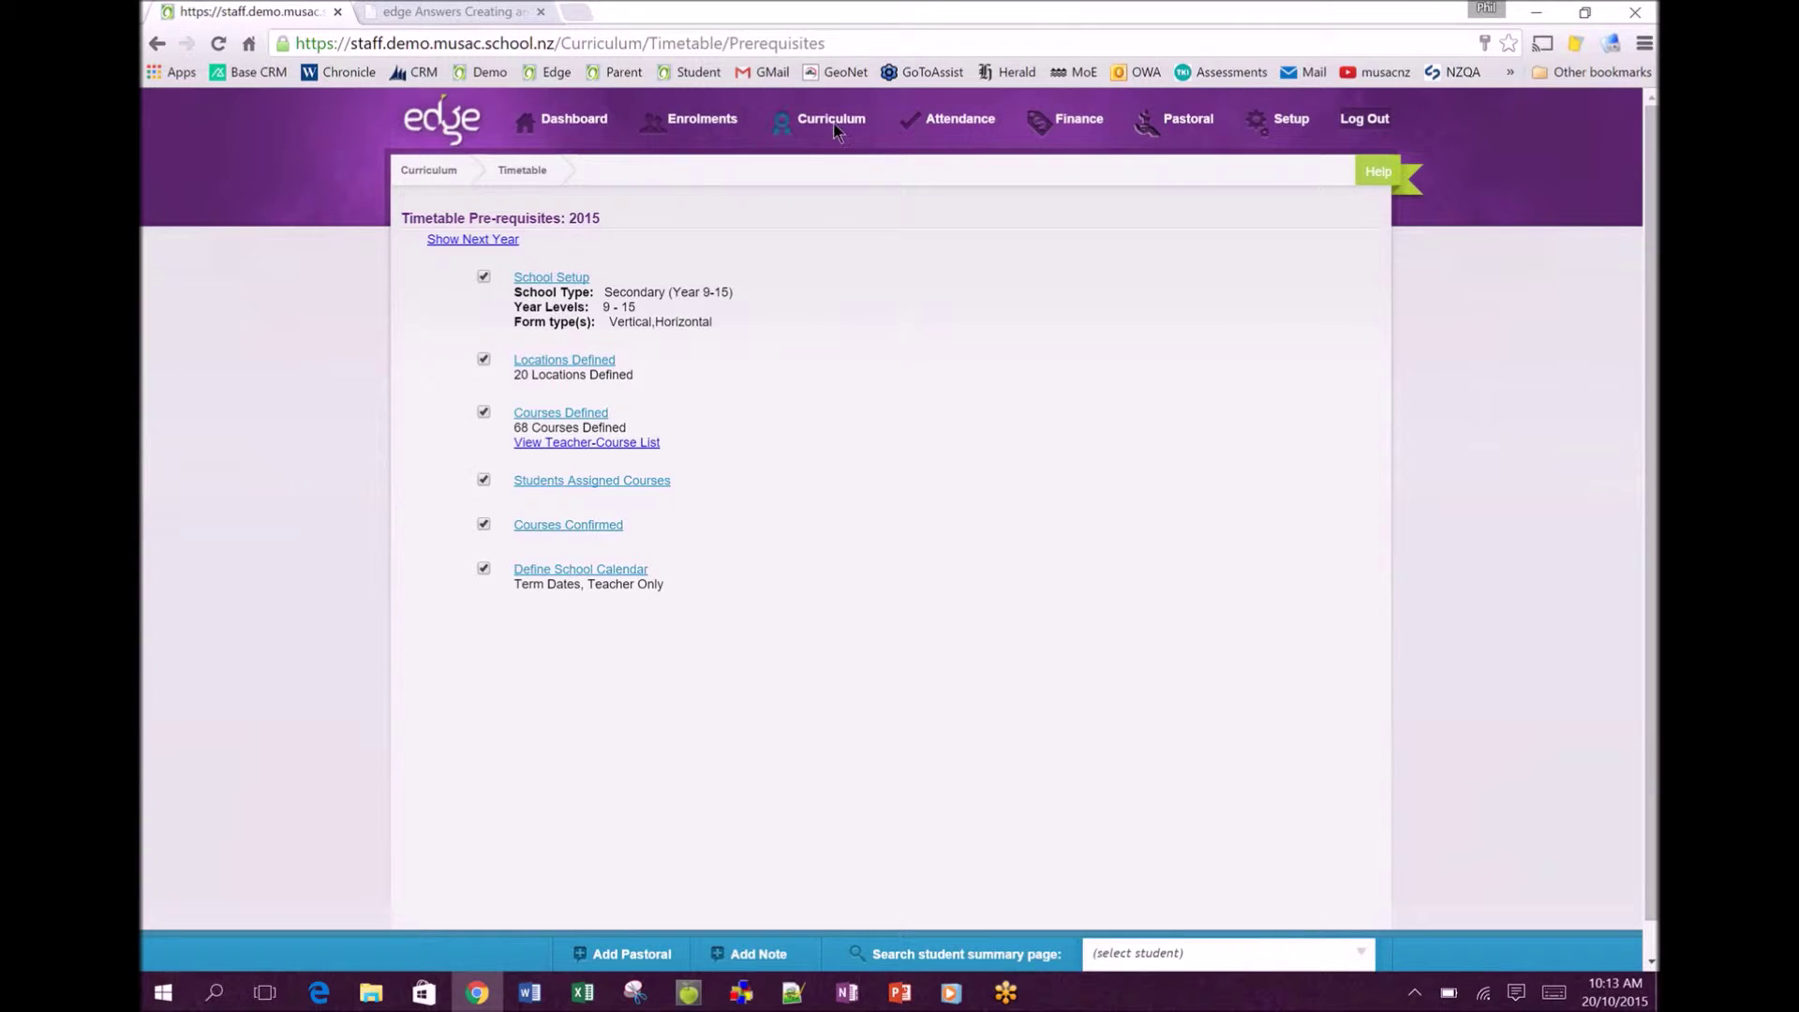
mouse_move(837, 129)
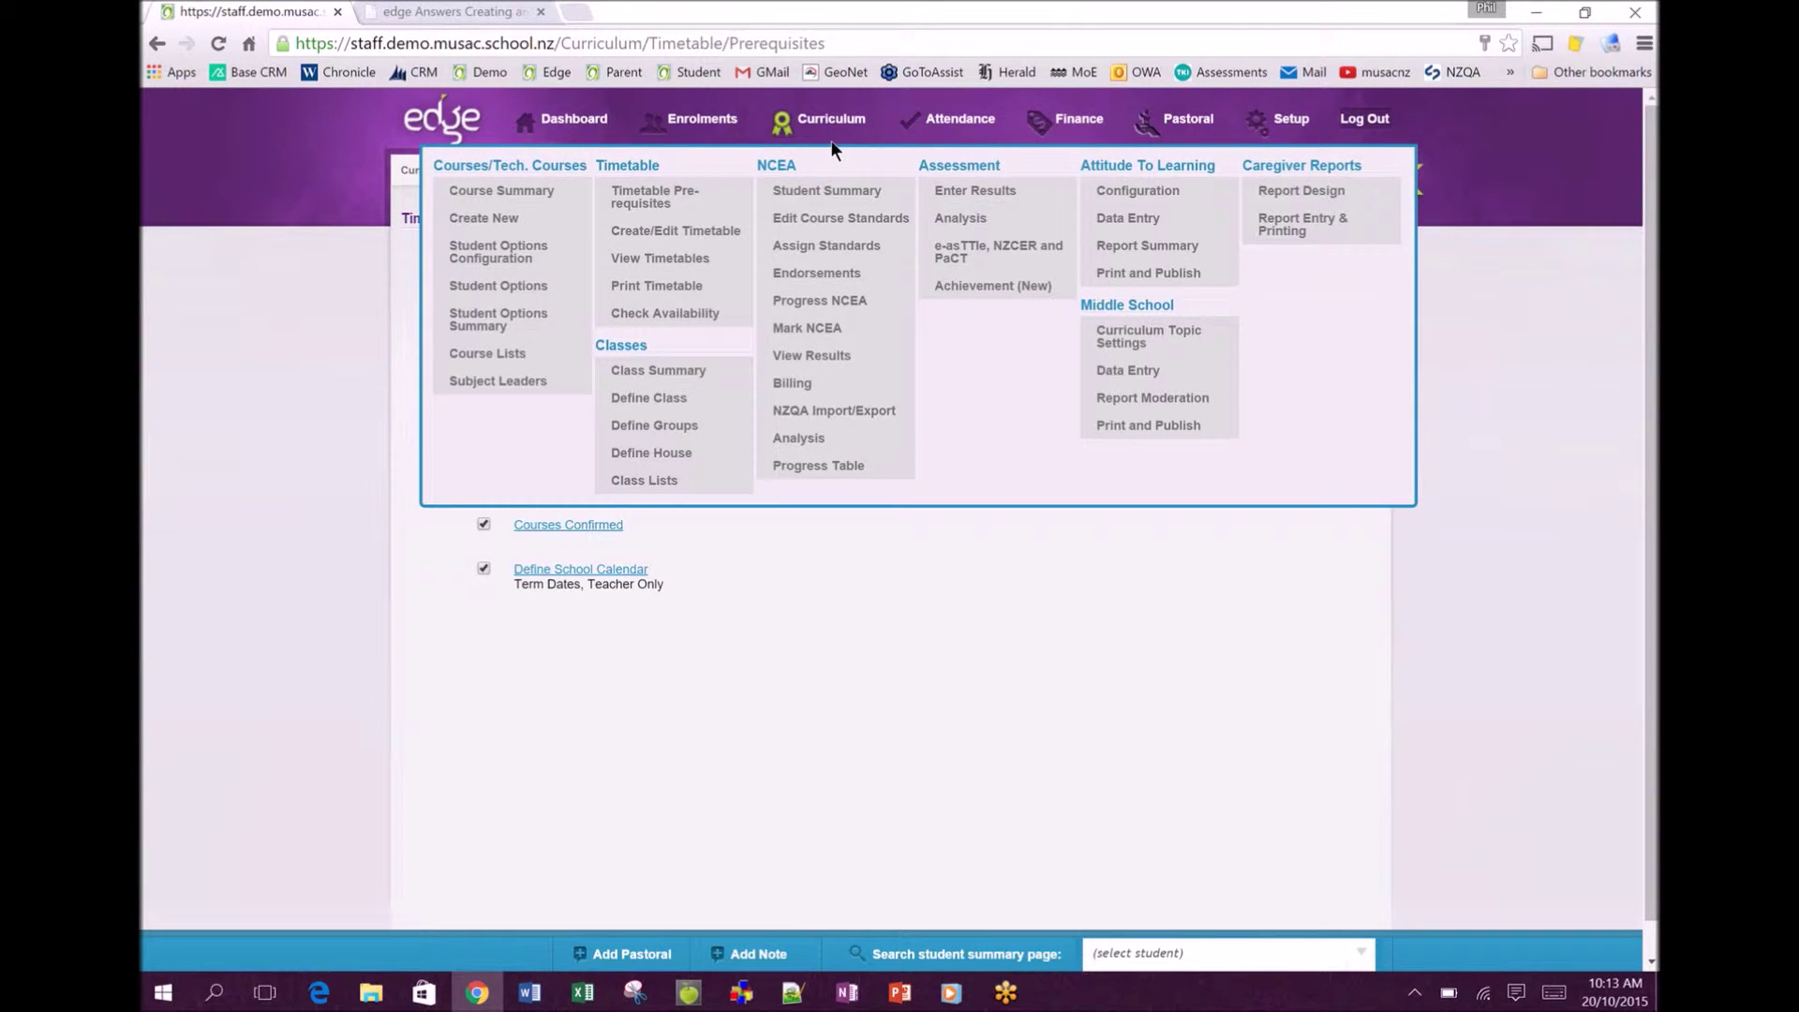
click(658, 239)
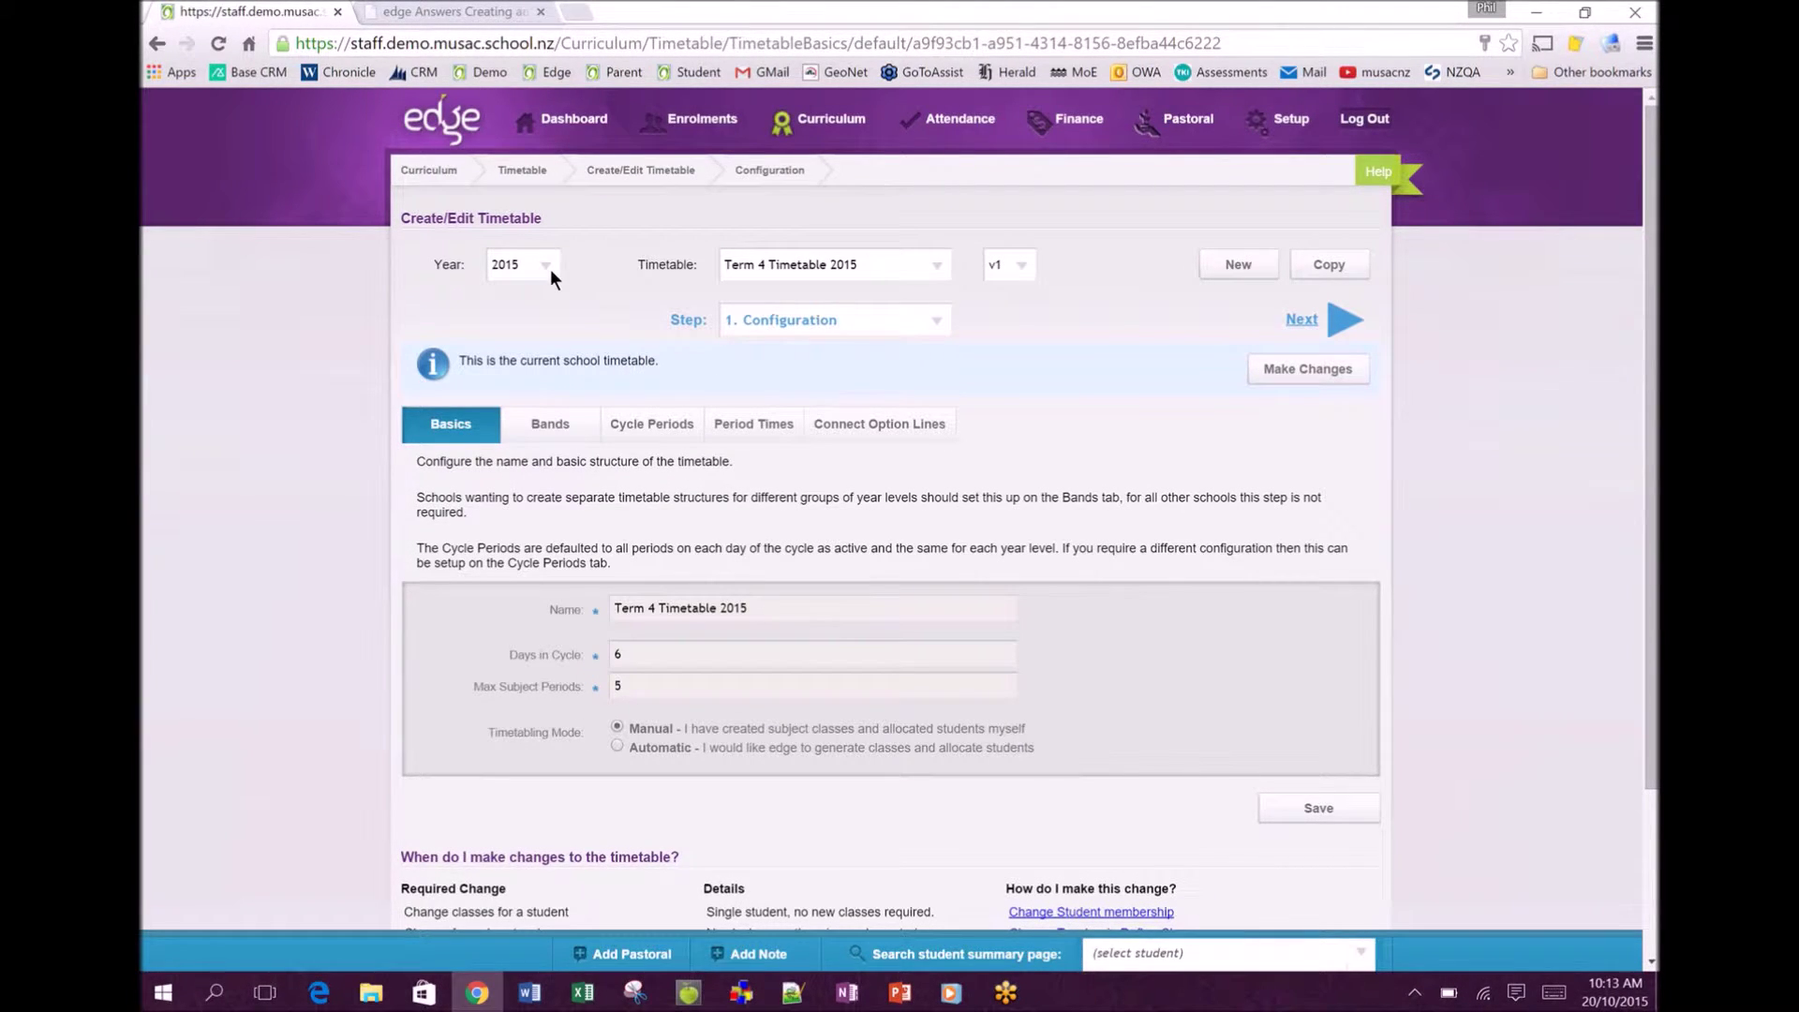
click(547, 269)
click(523, 311)
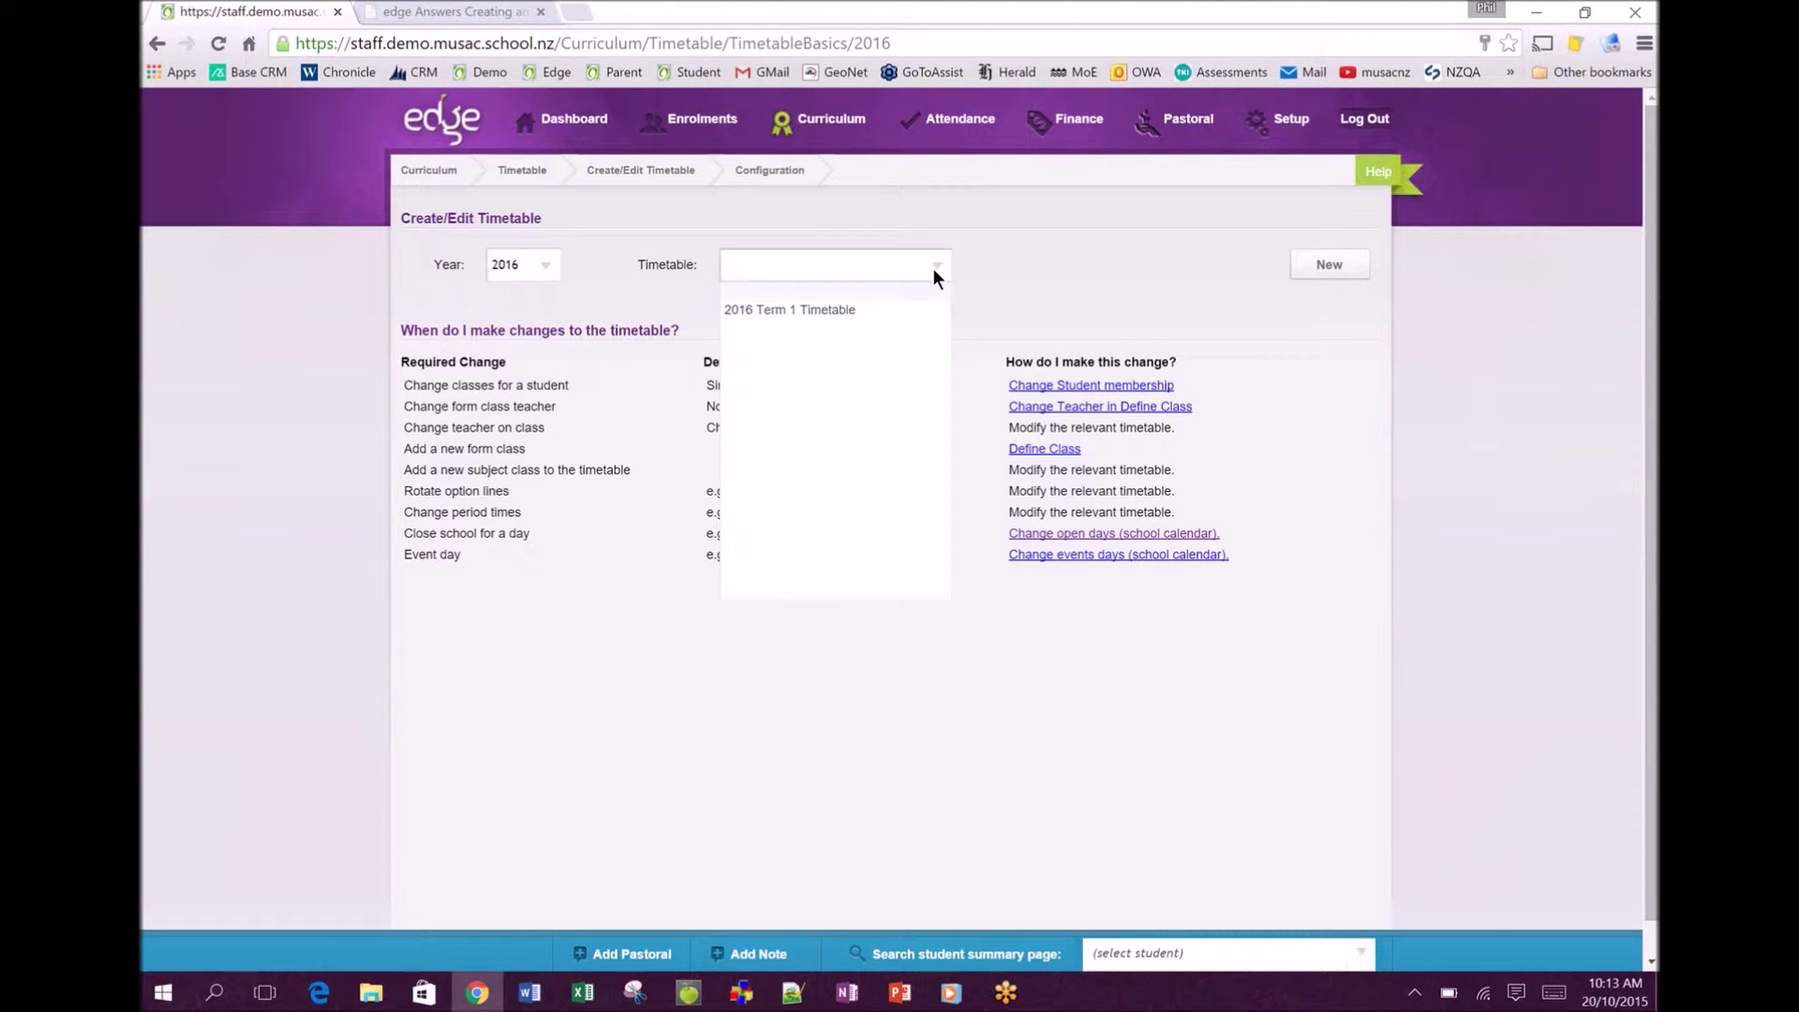
click(819, 312)
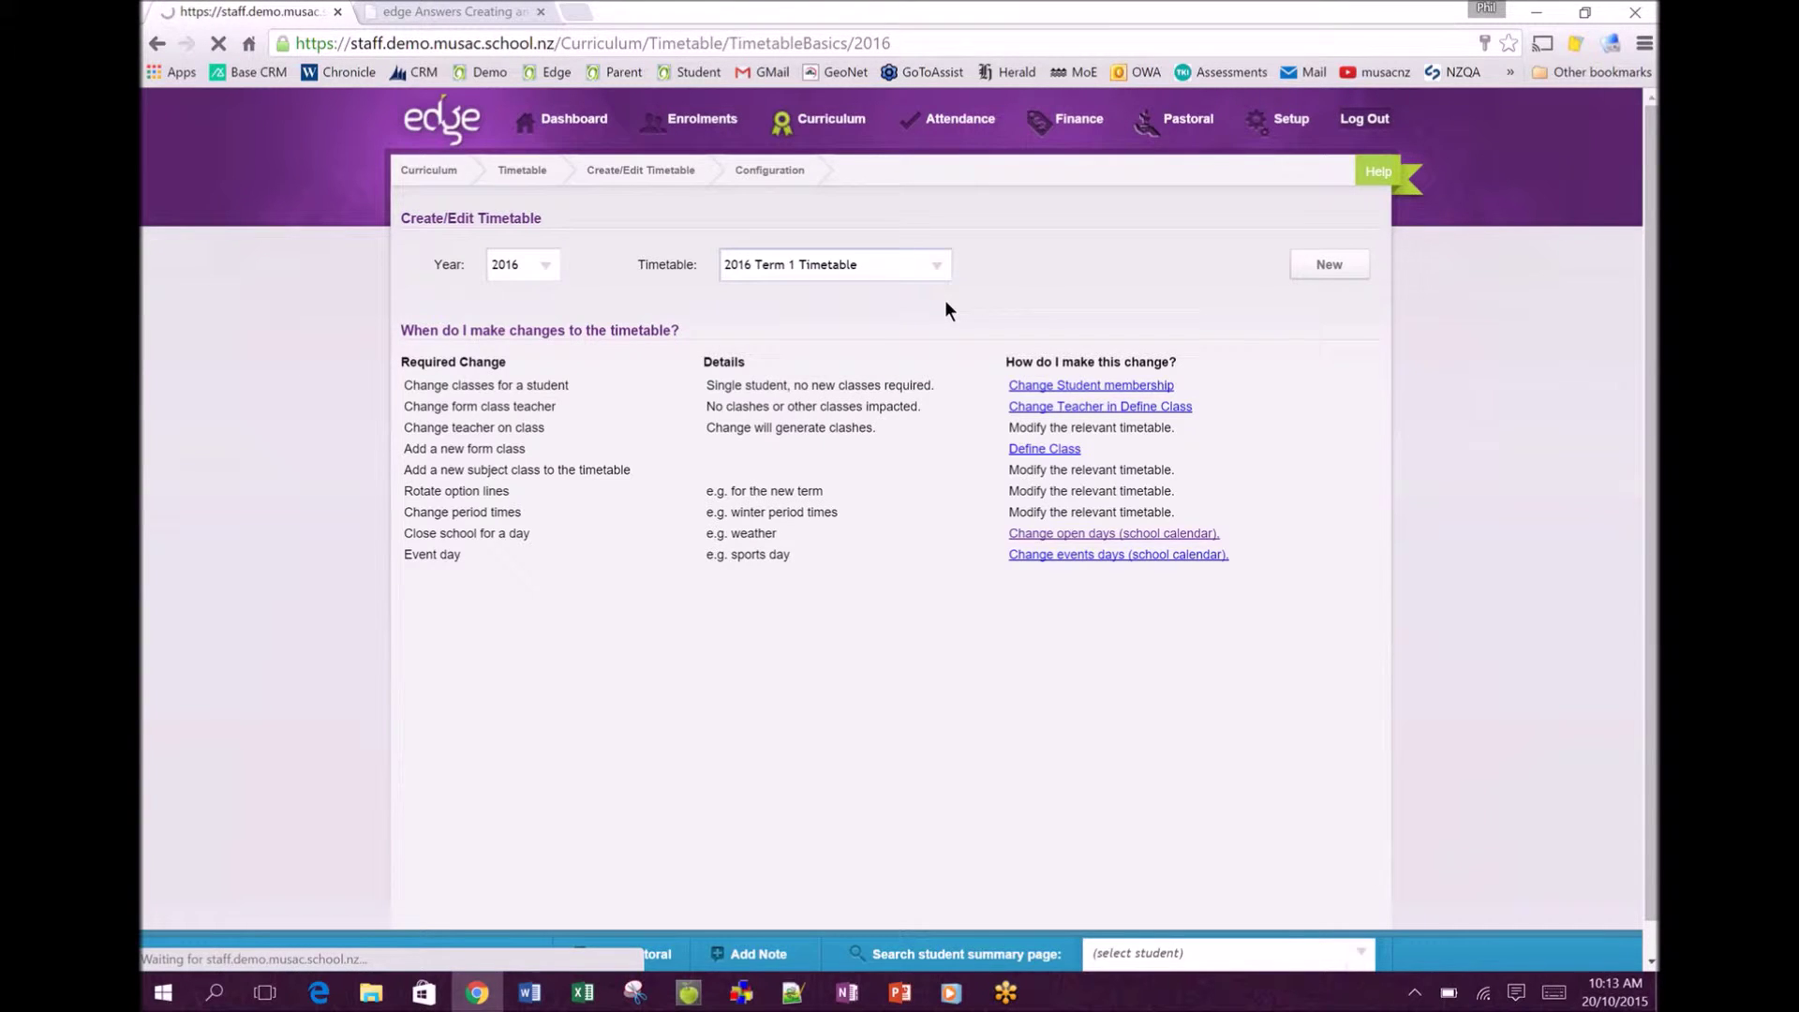
scroll(1111, 450, down, 2)
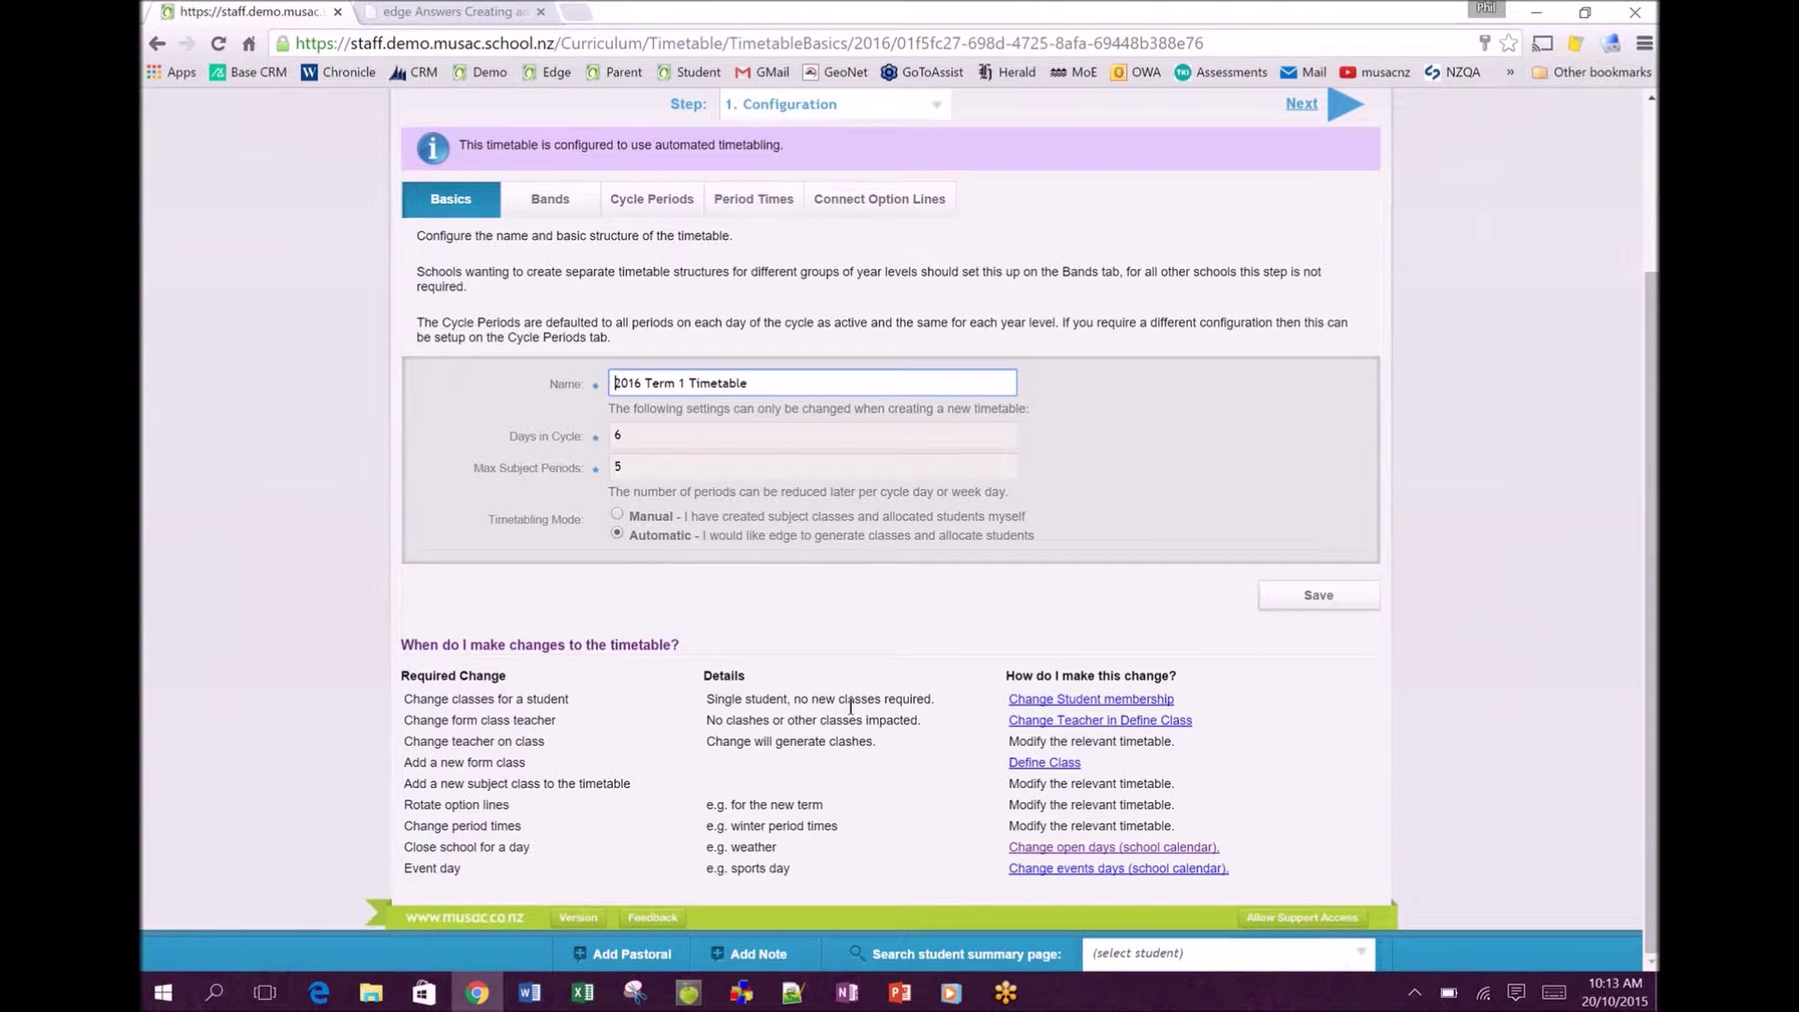
scroll(936, 744, up, 3)
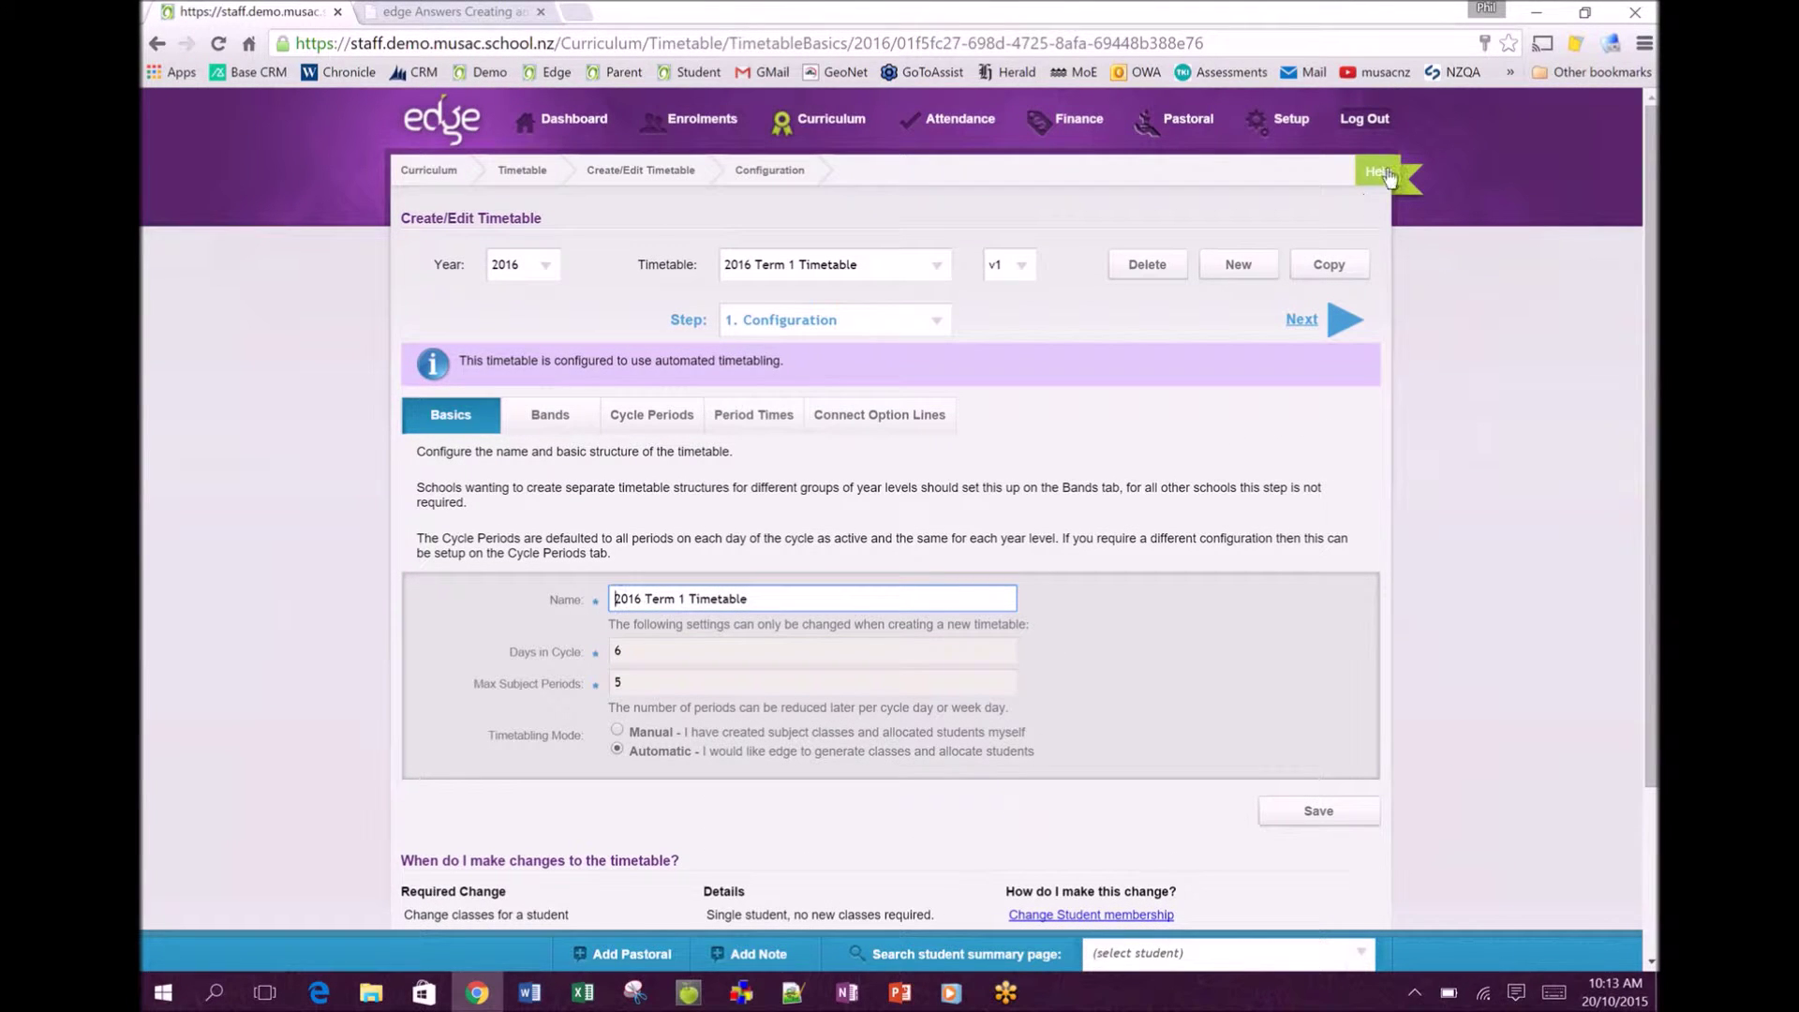
click(459, 11)
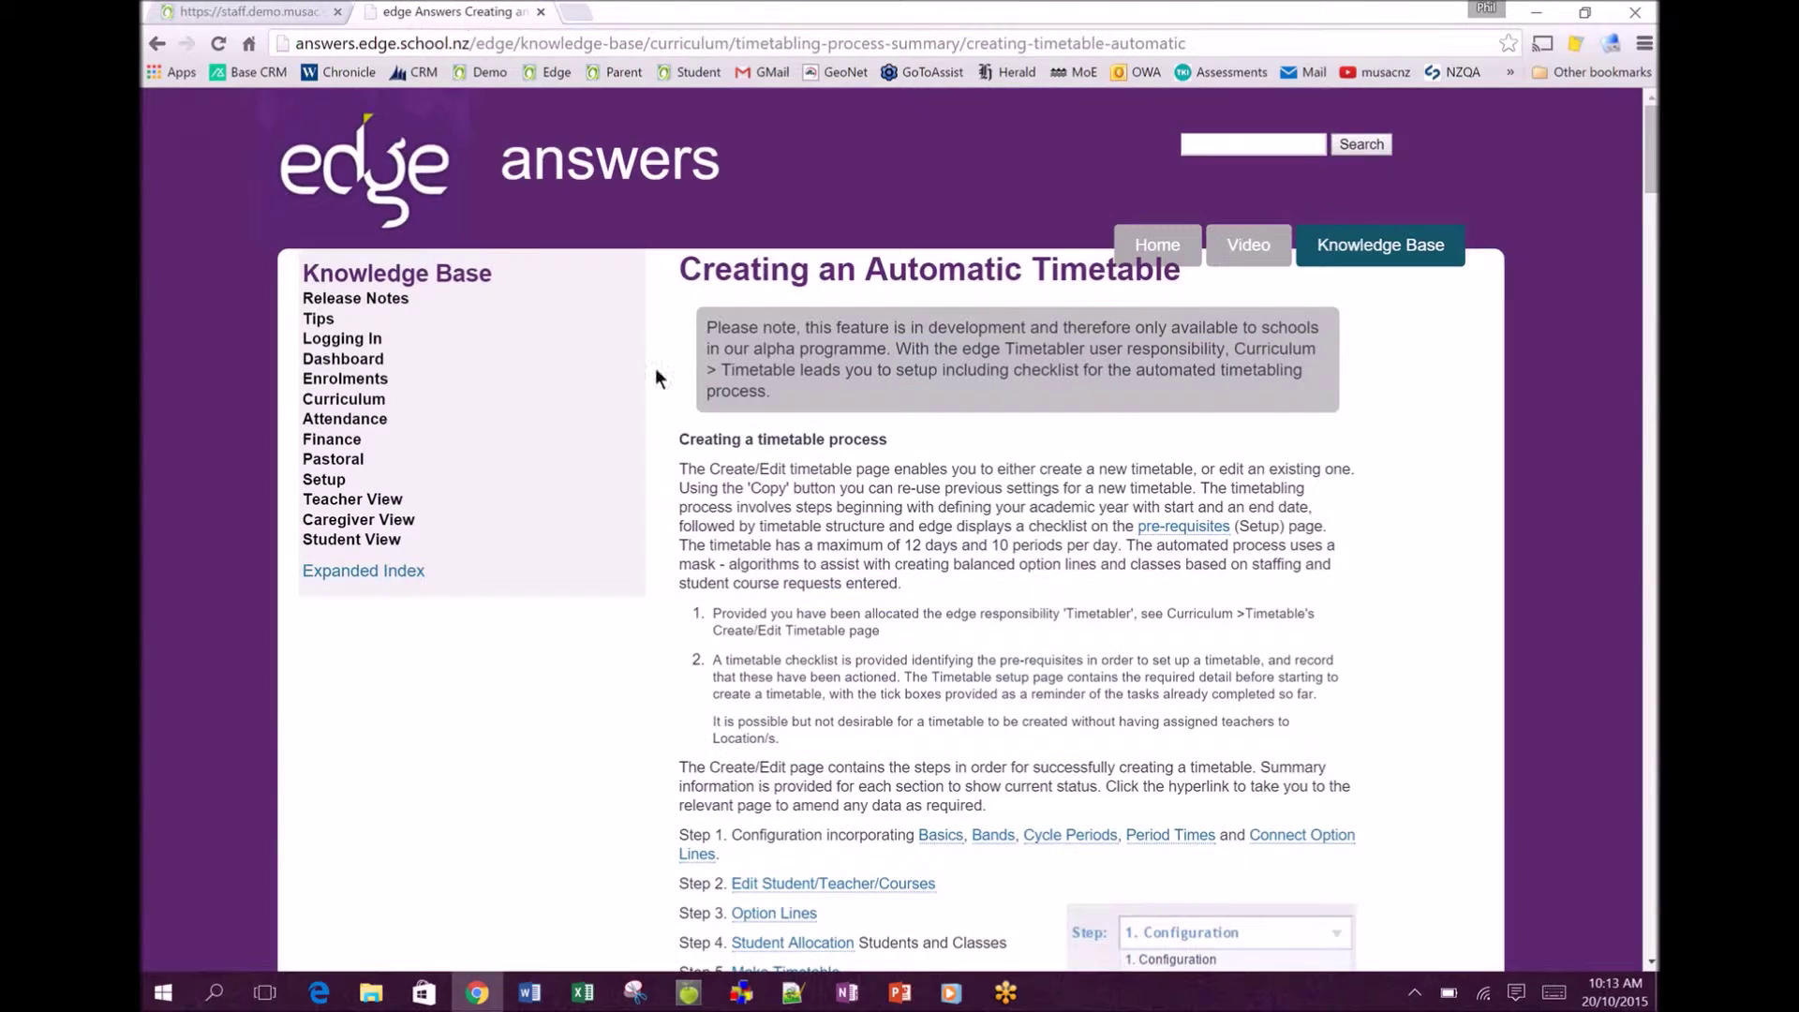
scroll(694, 478, down, 10)
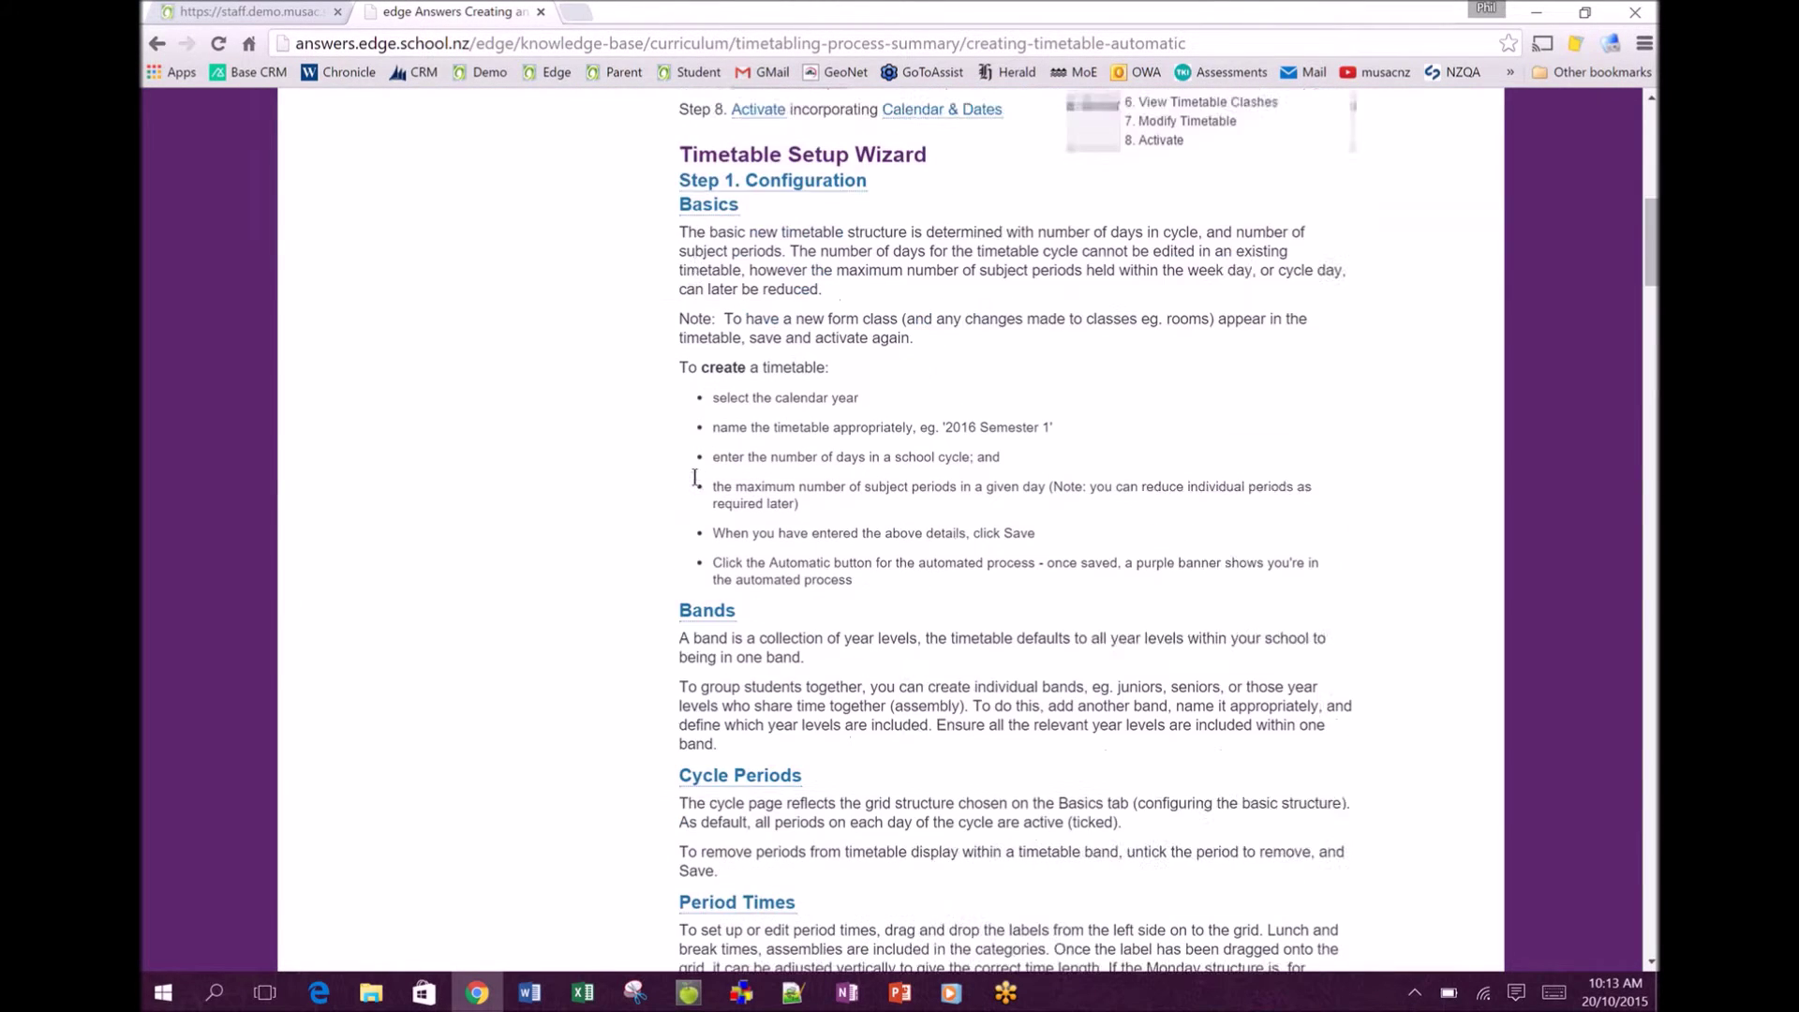
scroll(694, 478, down, 1)
scroll(694, 478, up, 6)
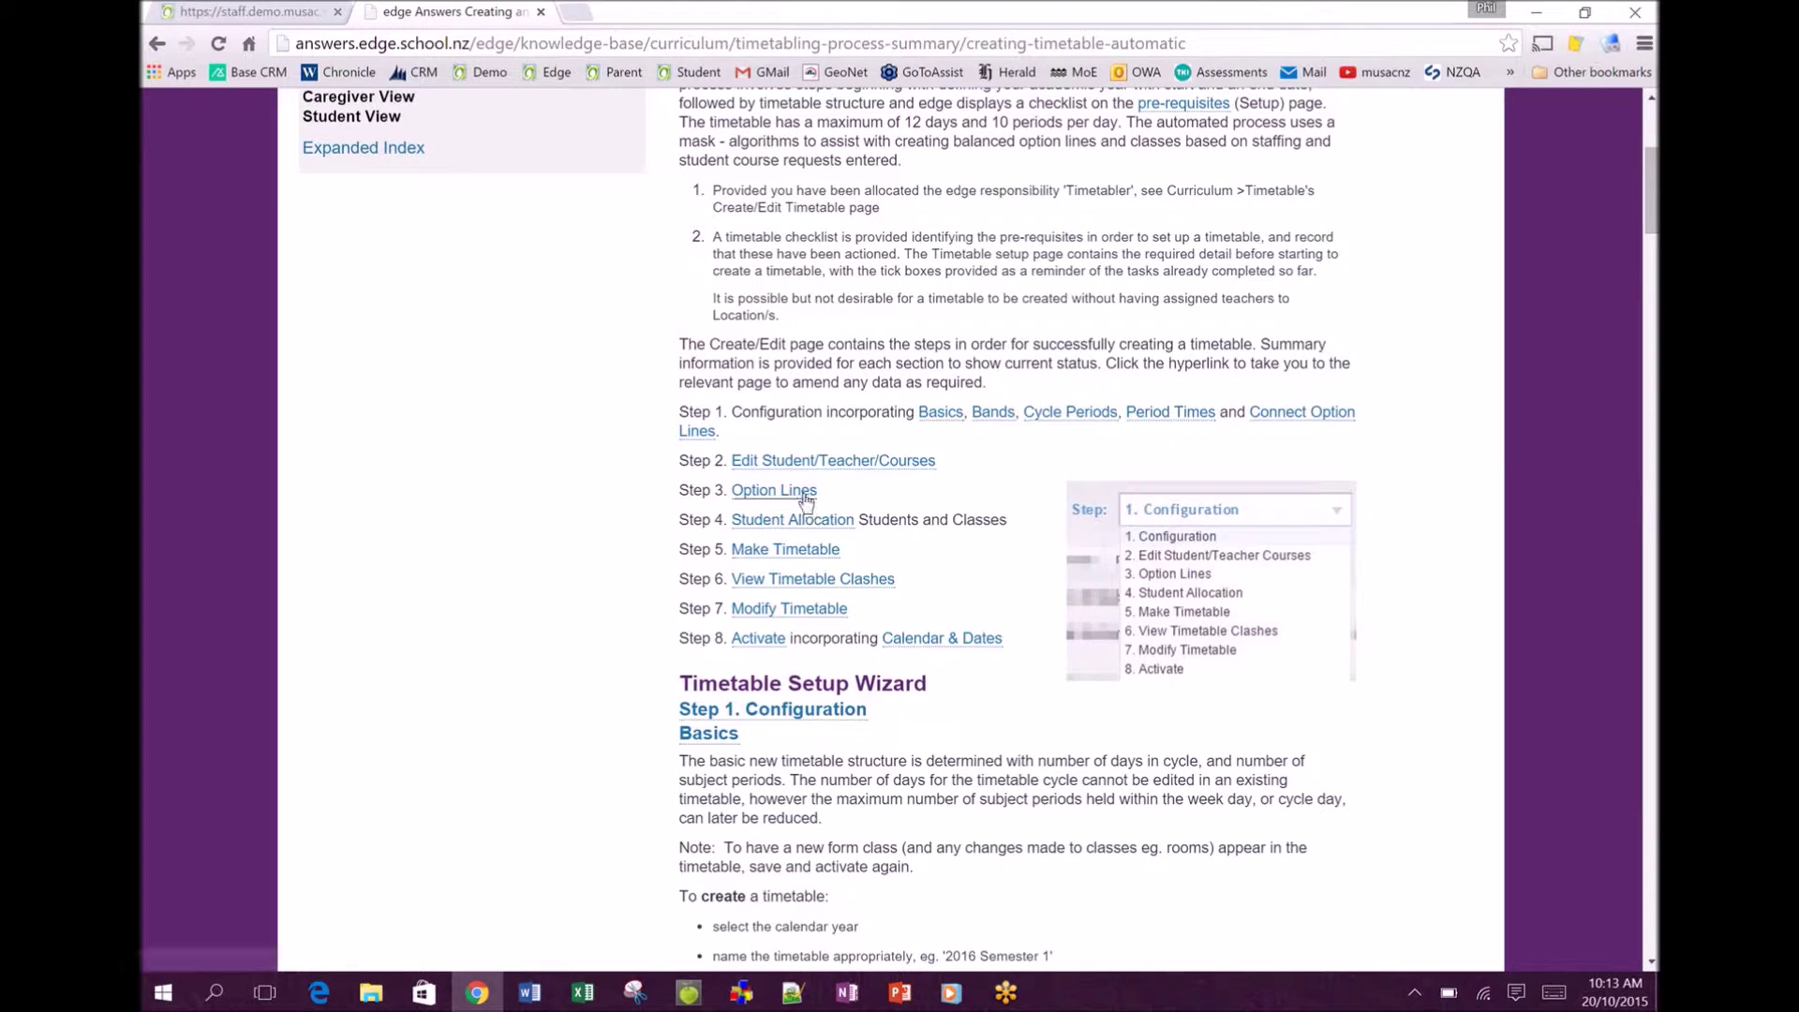
scroll(880, 476, up, 2)
scroll(879, 476, up, 2)
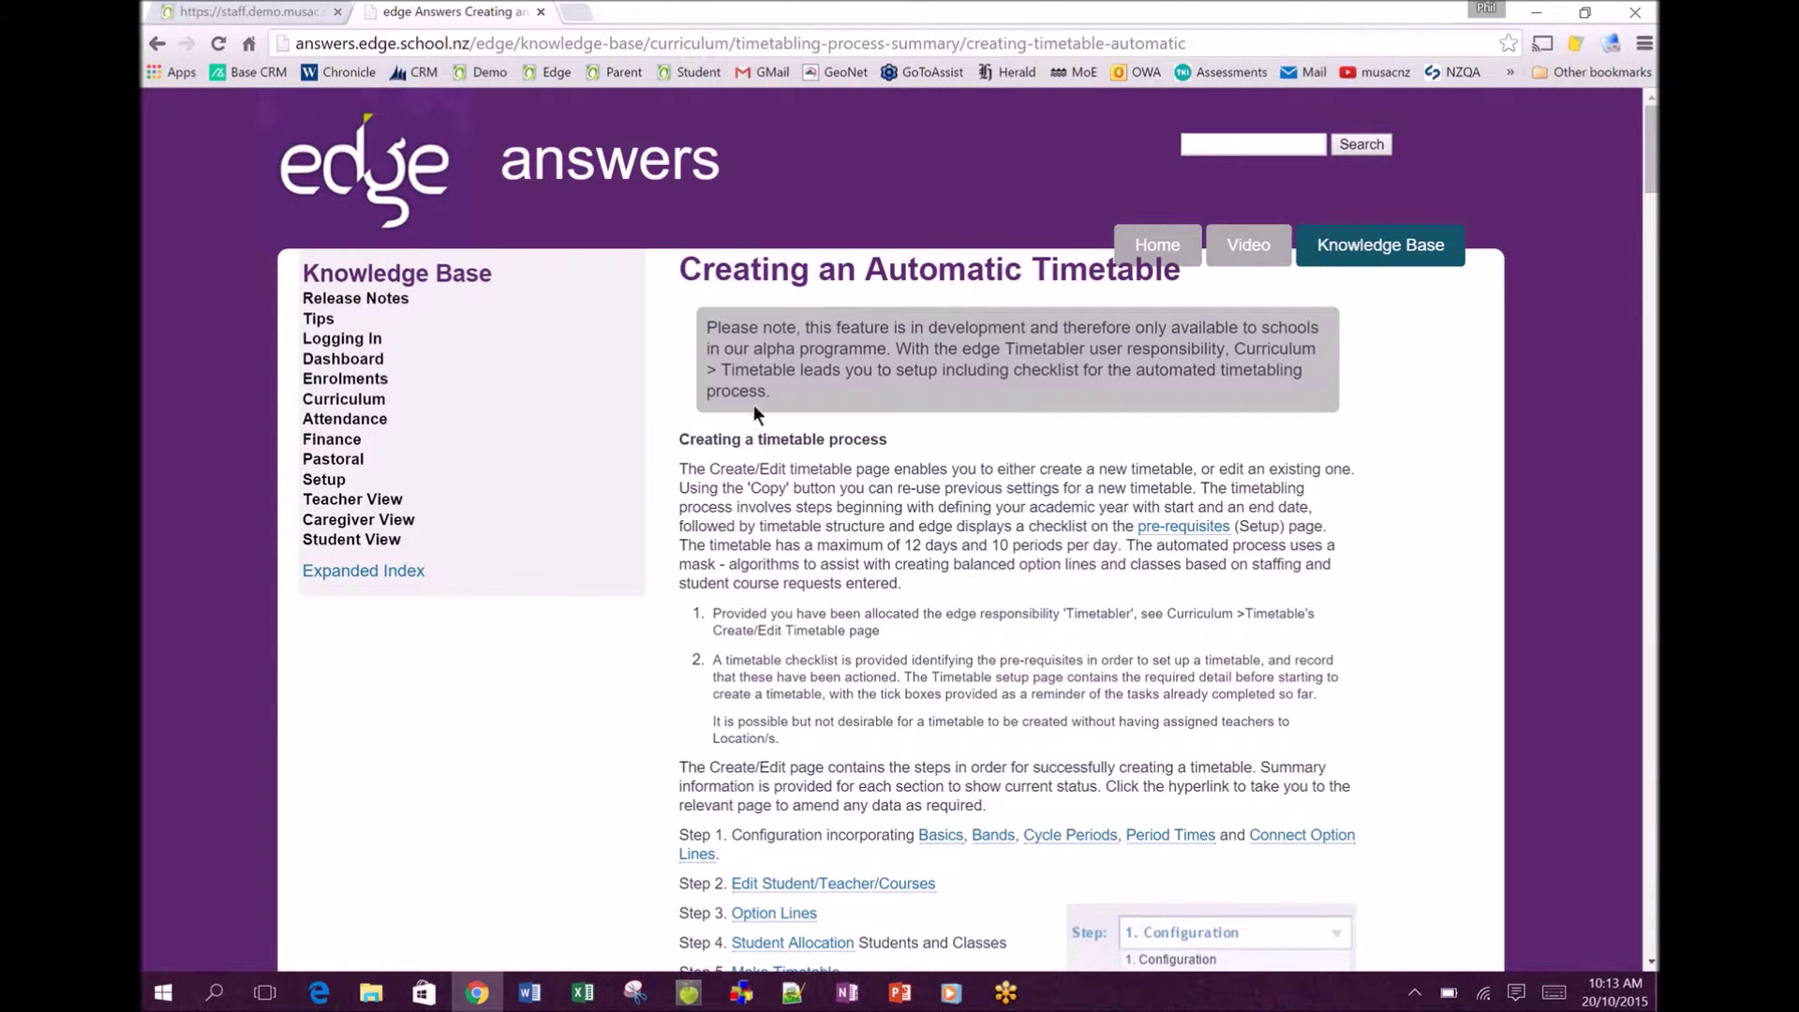
click(267, 13)
scroll(372, 598, down, 1)
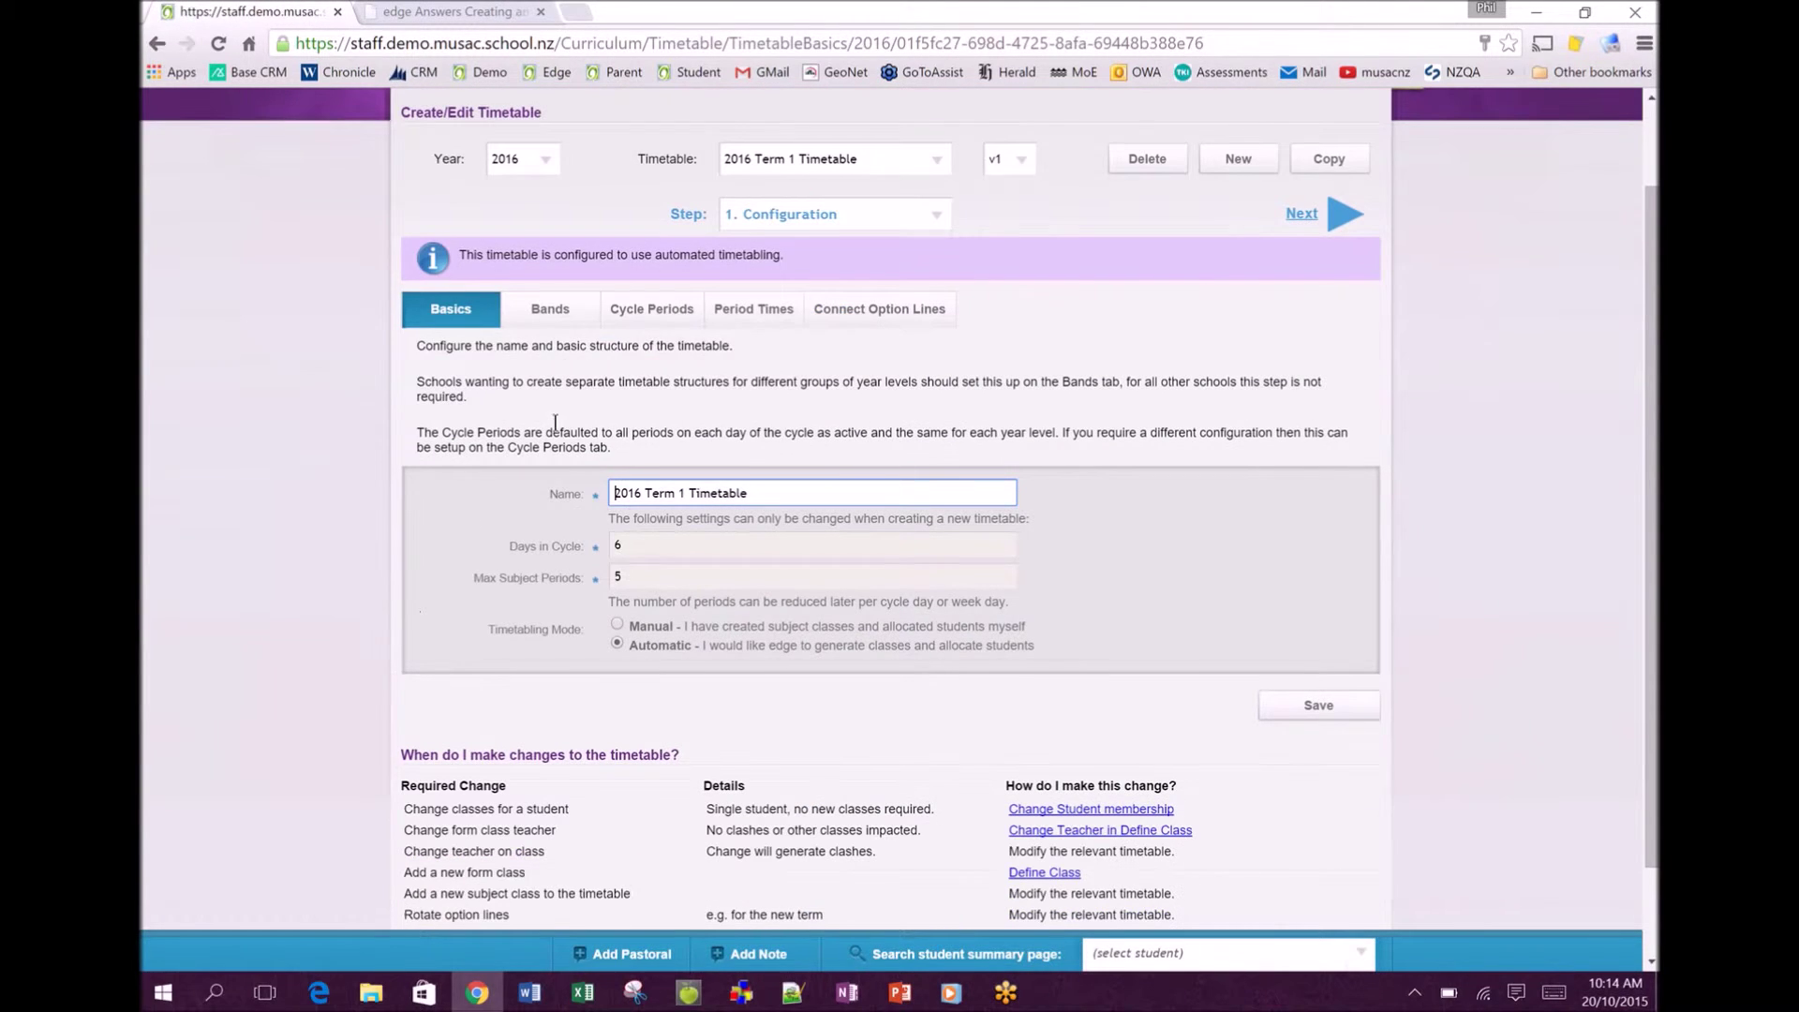
click(932, 214)
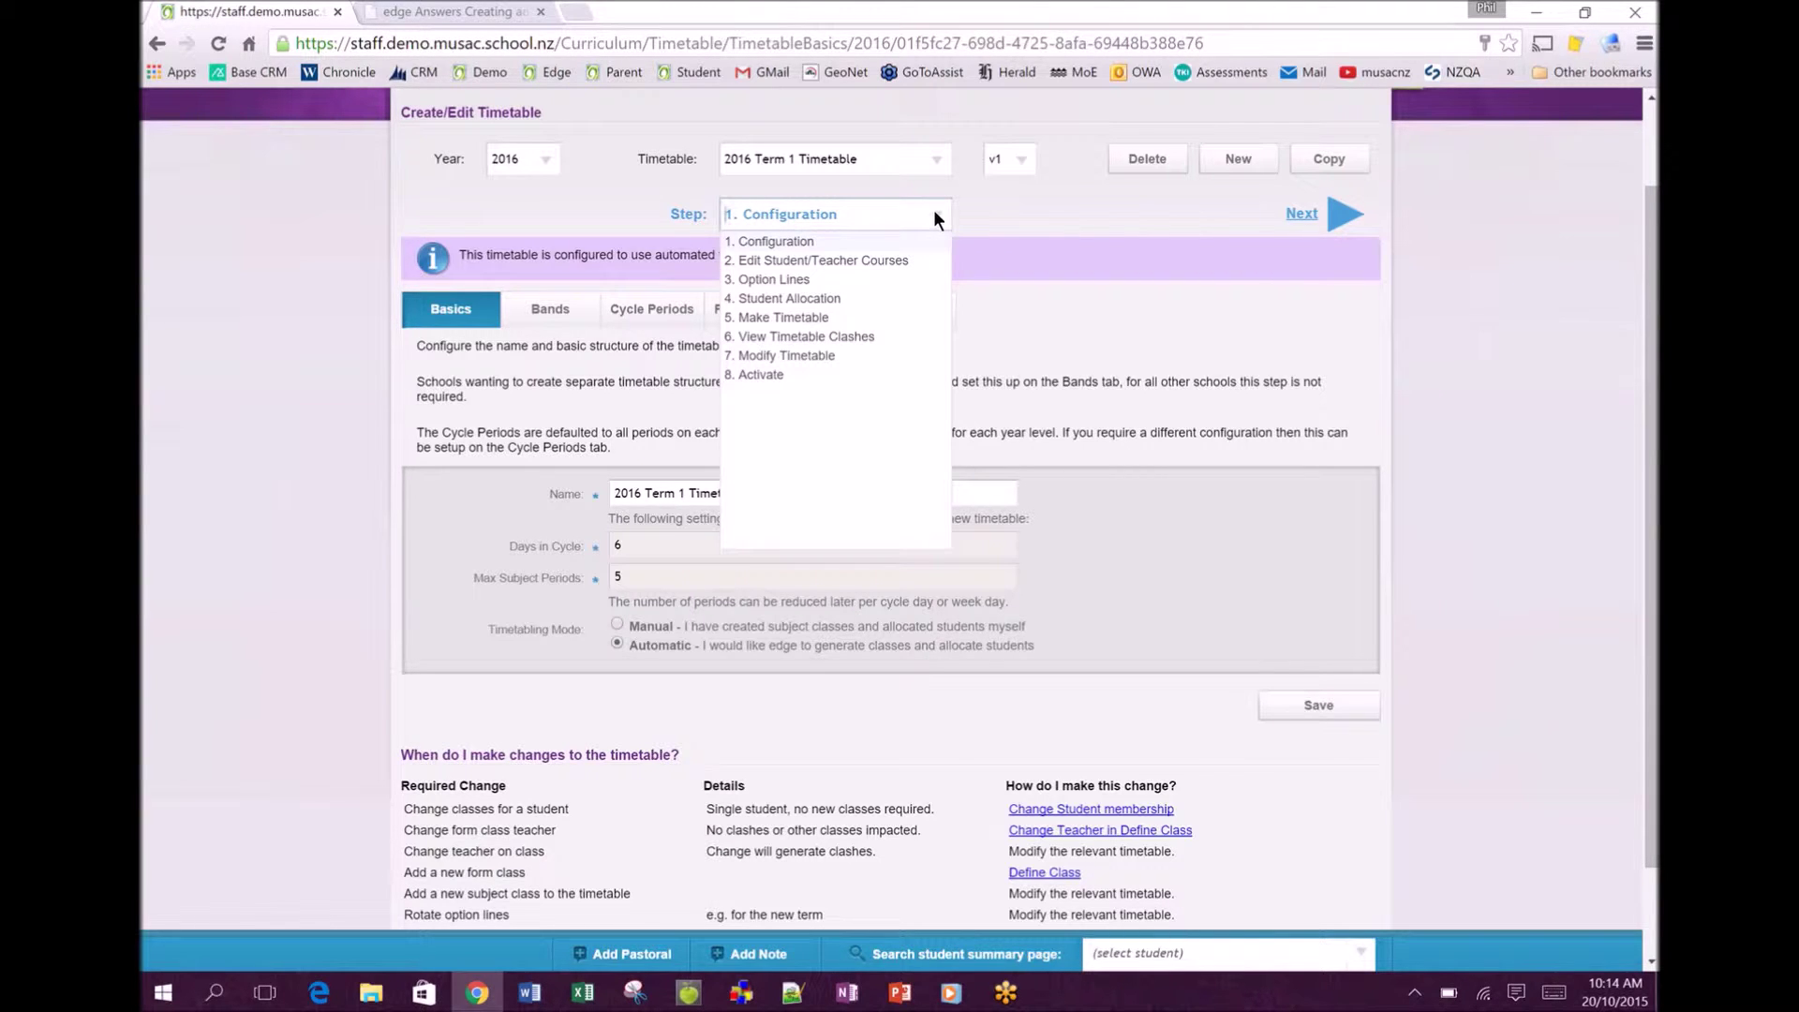
click(935, 216)
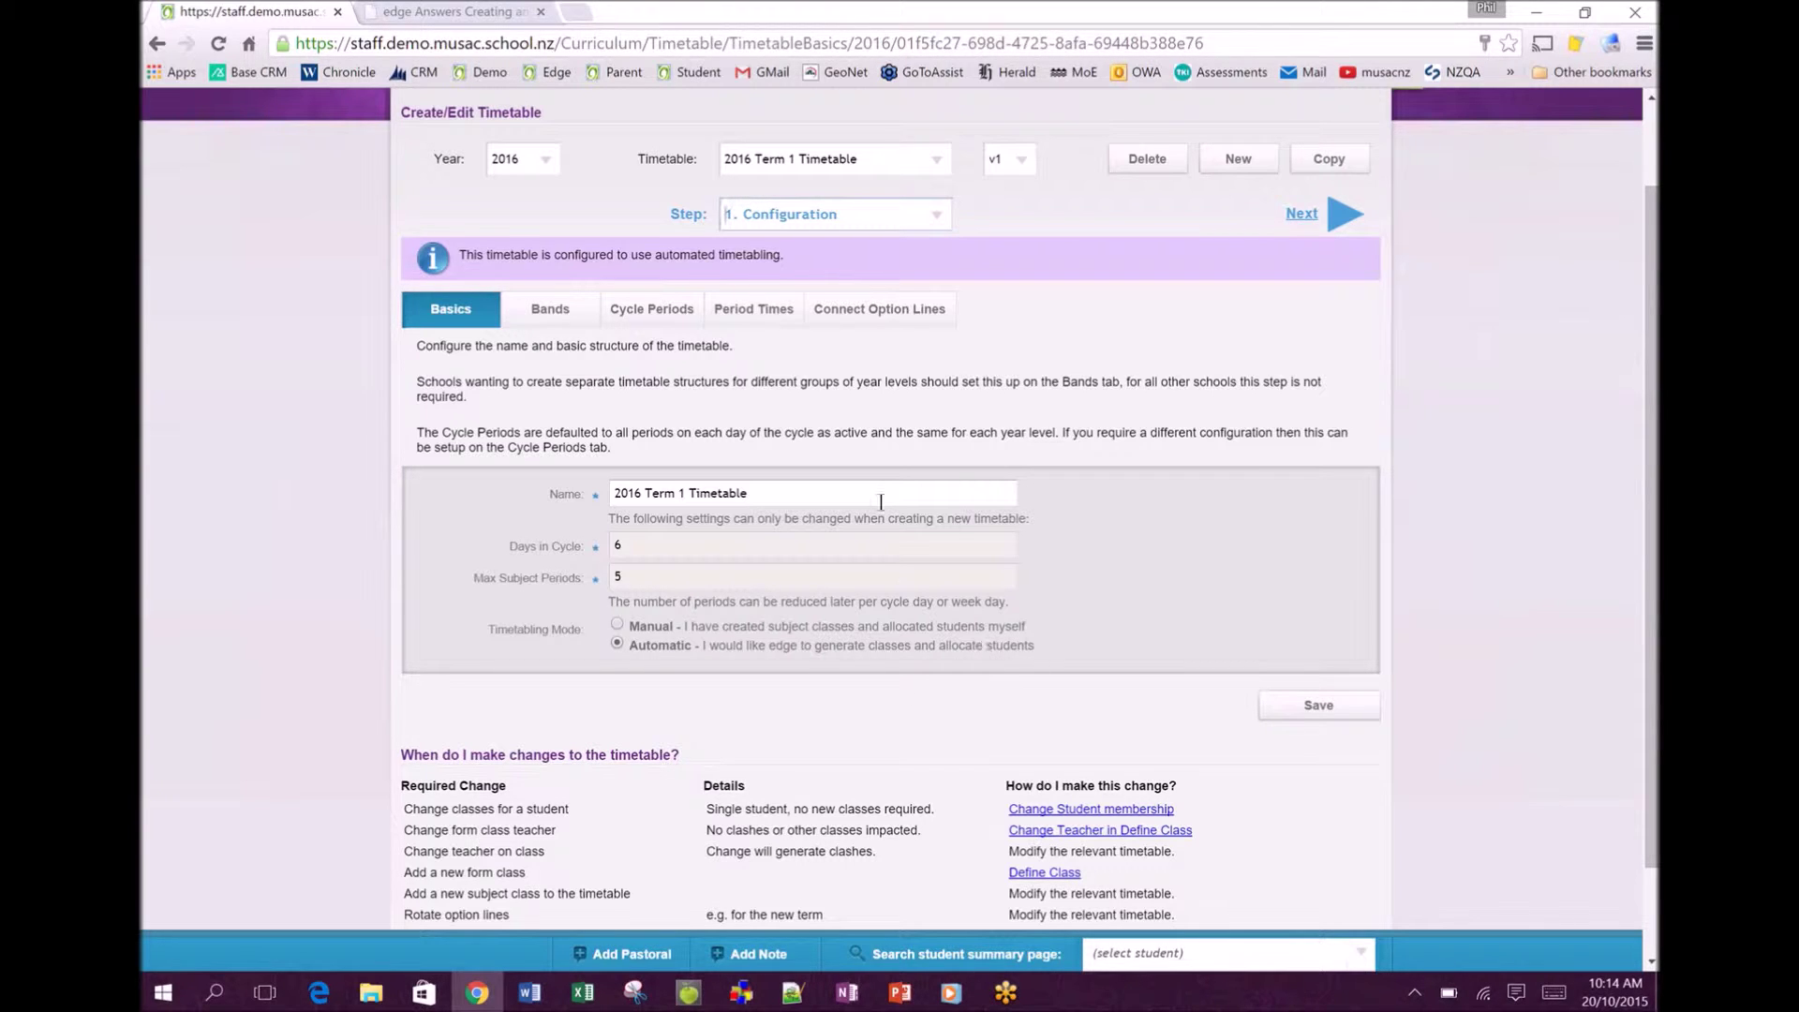
- Show the timetable's bands: Junior School (Years 9–10) and Senior School (Years 11–15)
click(552, 310)
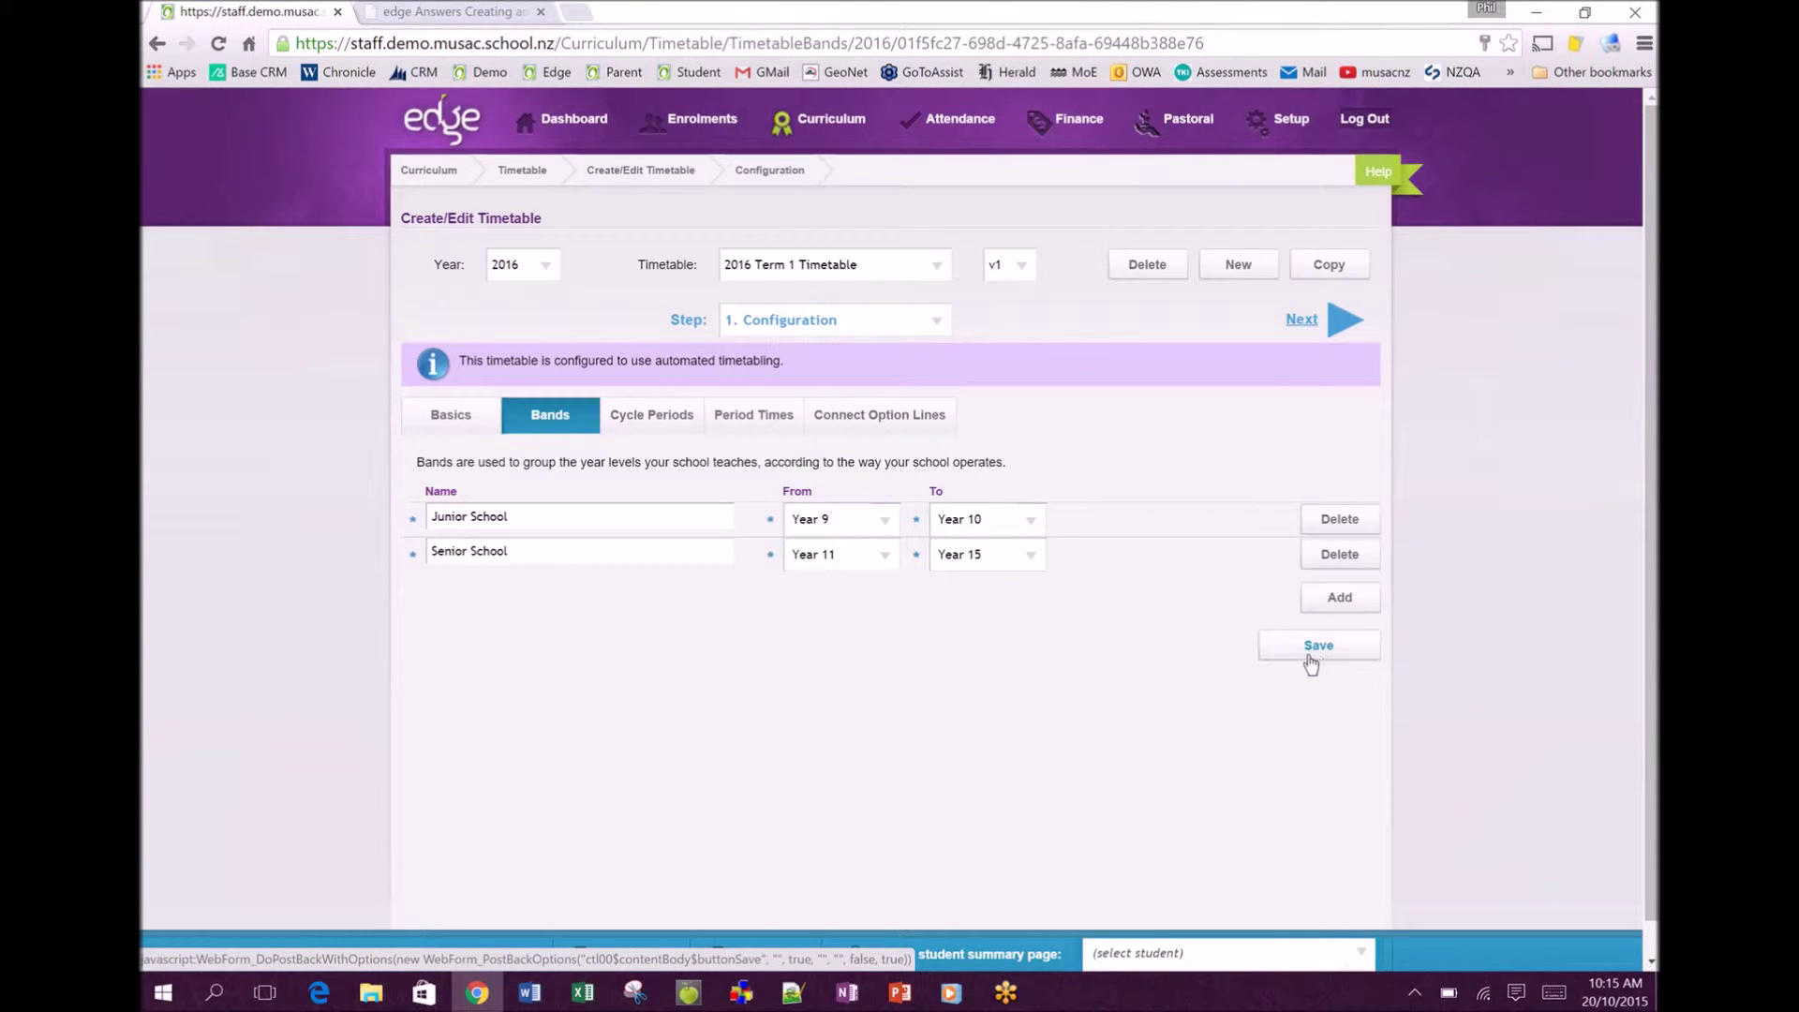
- Open Junior School's cycle periods, then switch the band to Senior School without saving
click(653, 417)
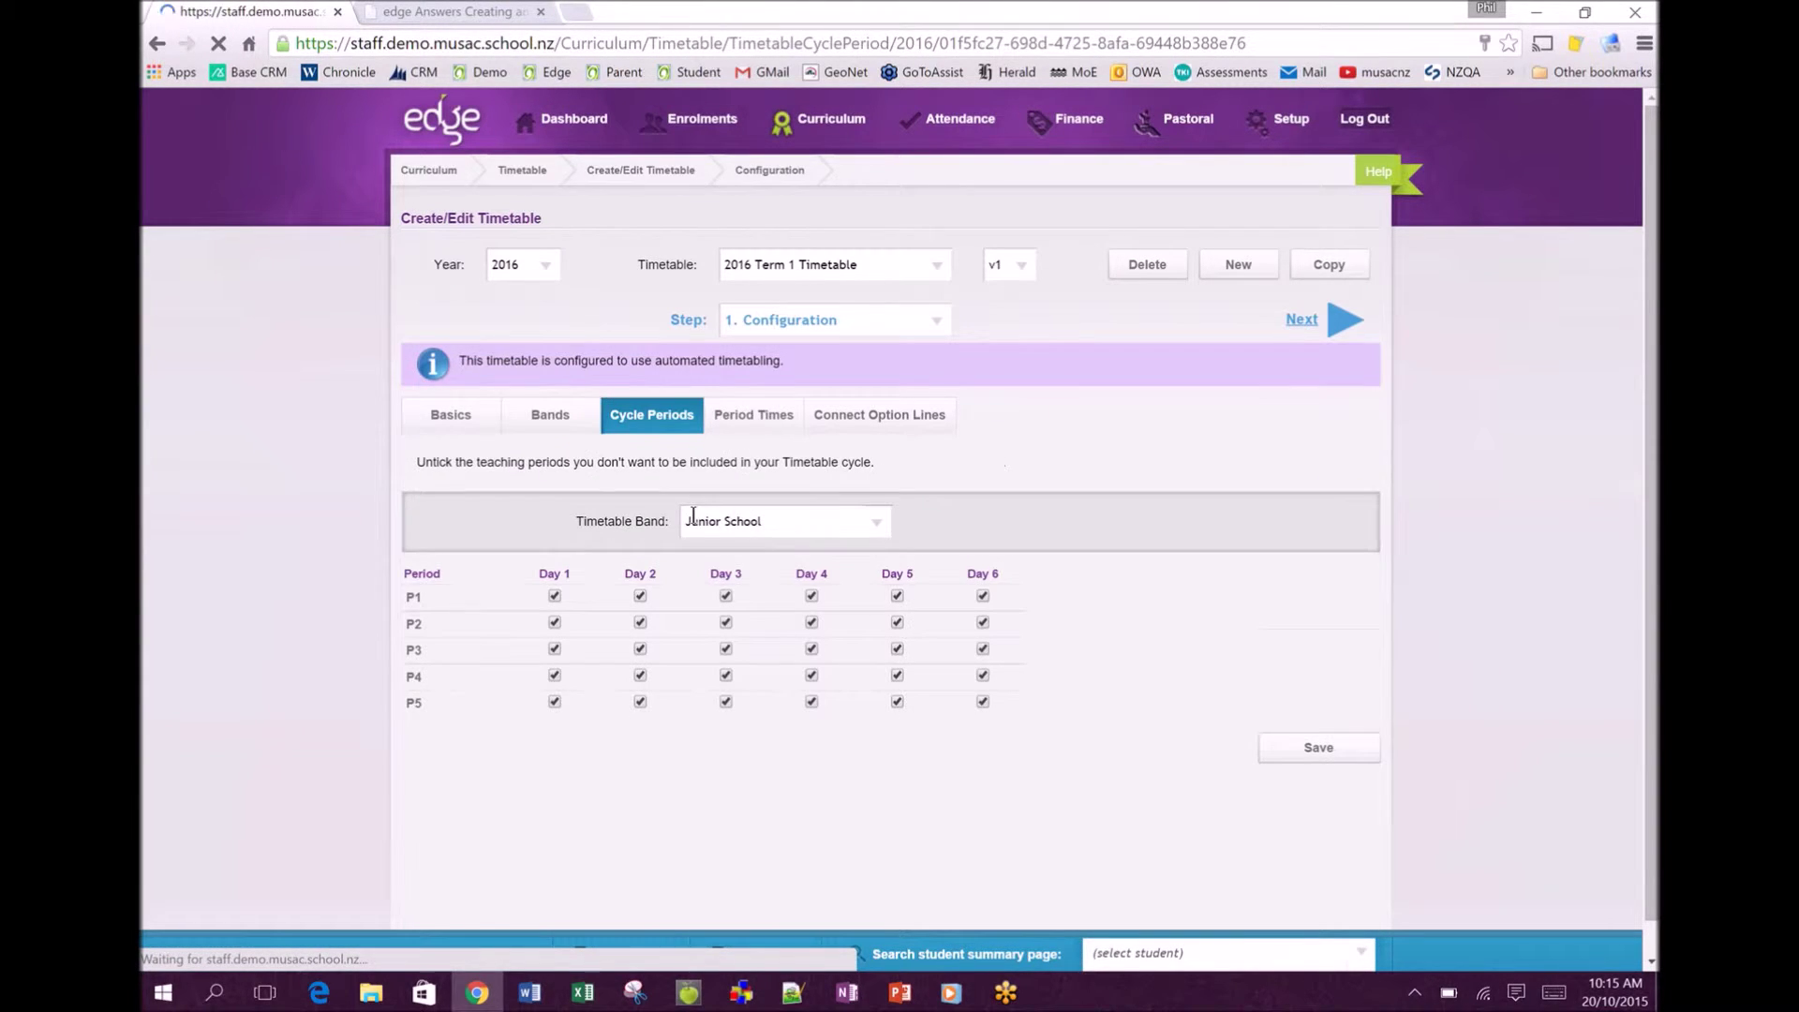
click(761, 523)
click(868, 485)
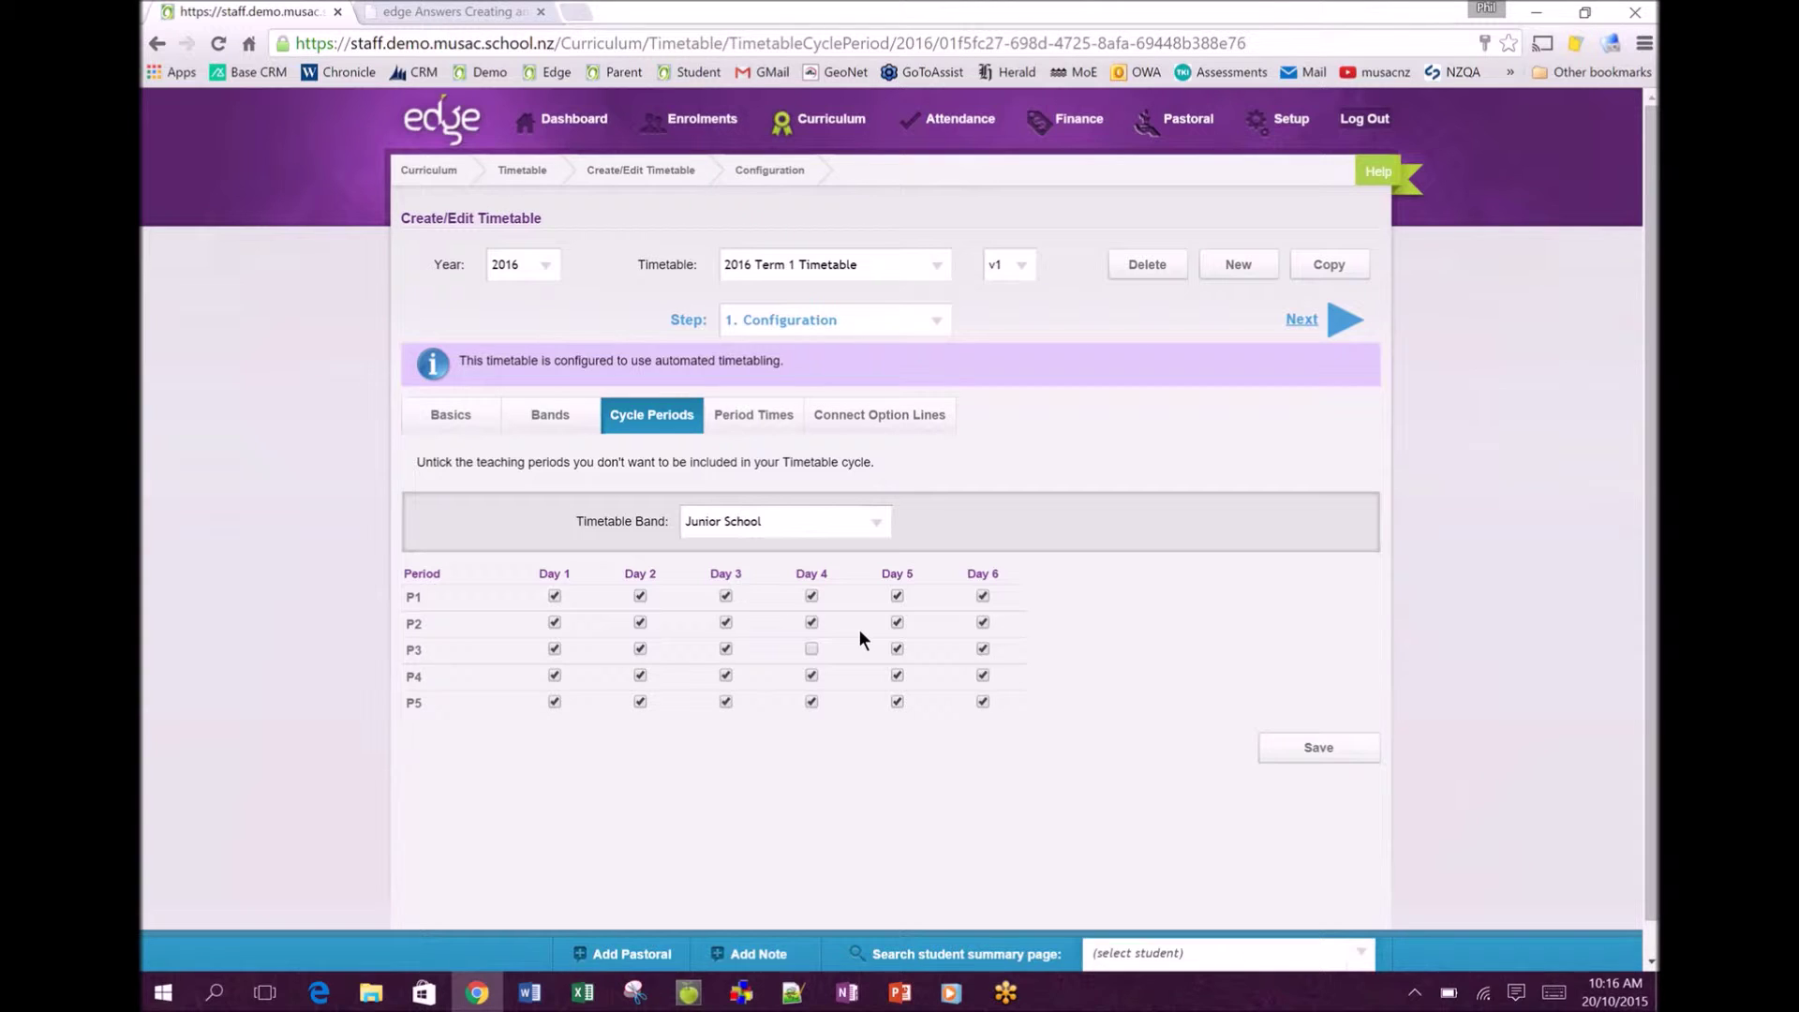
click(809, 526)
click(754, 588)
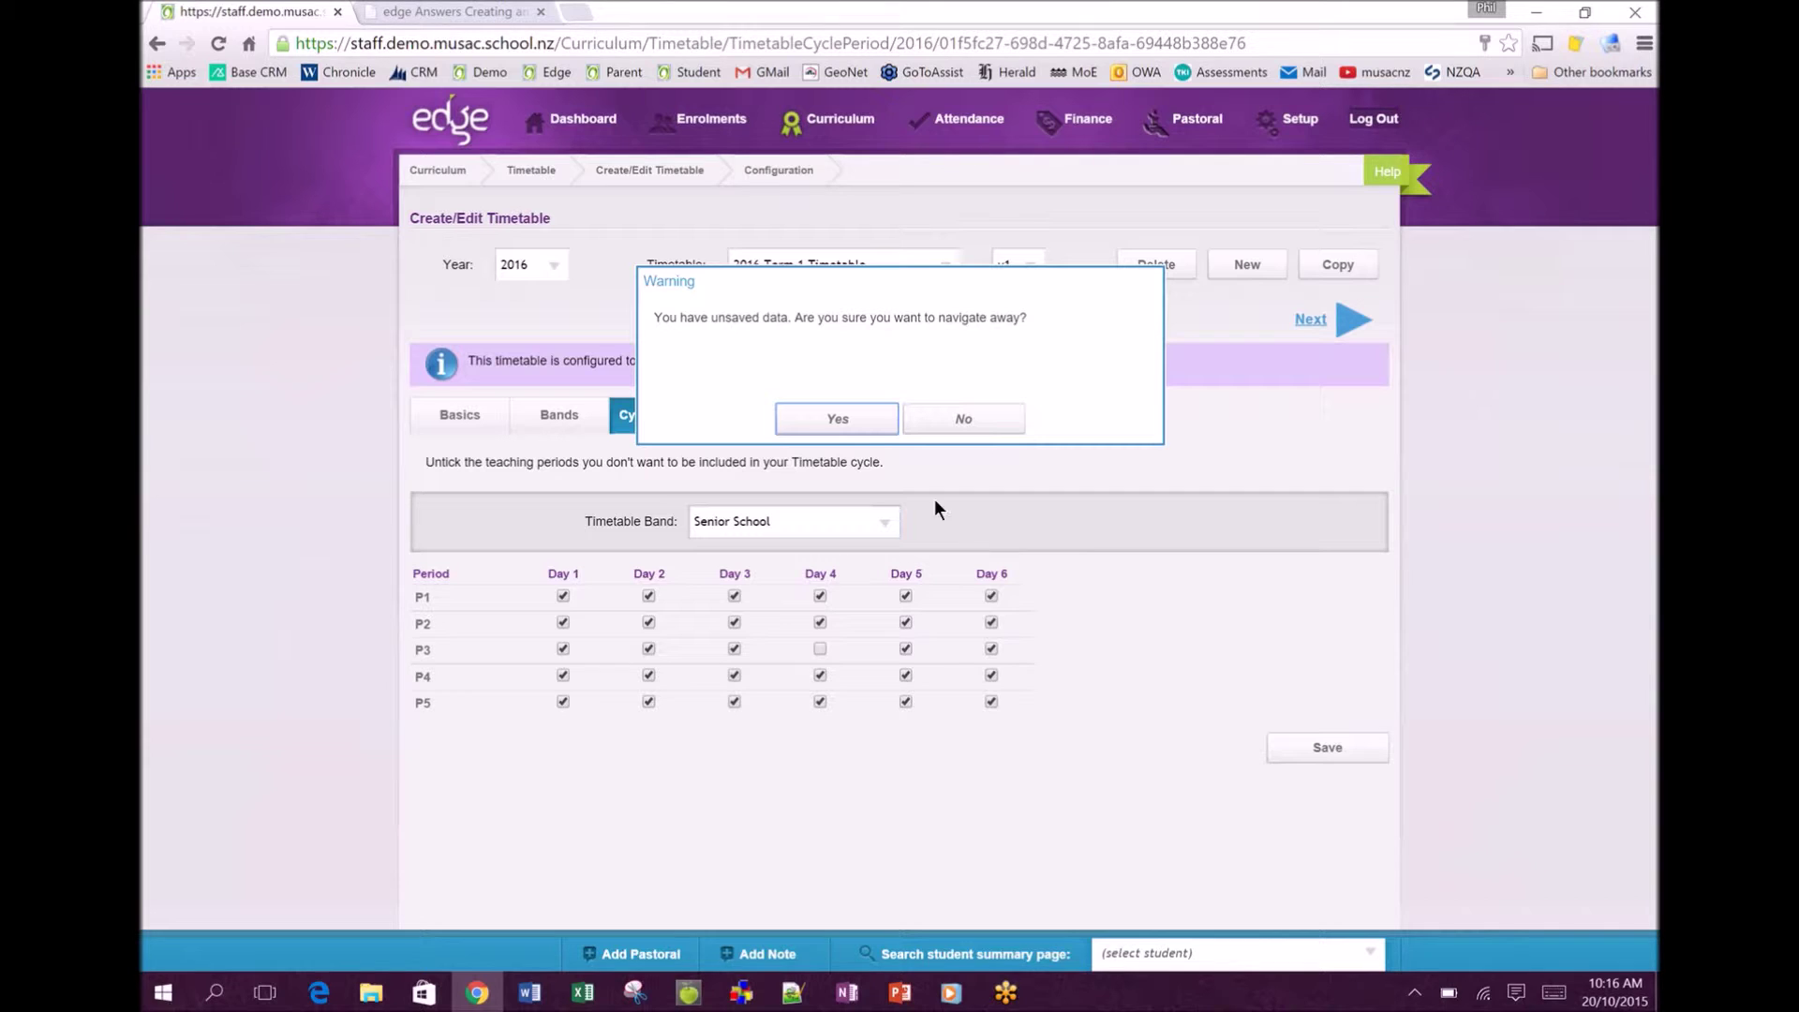
click(856, 418)
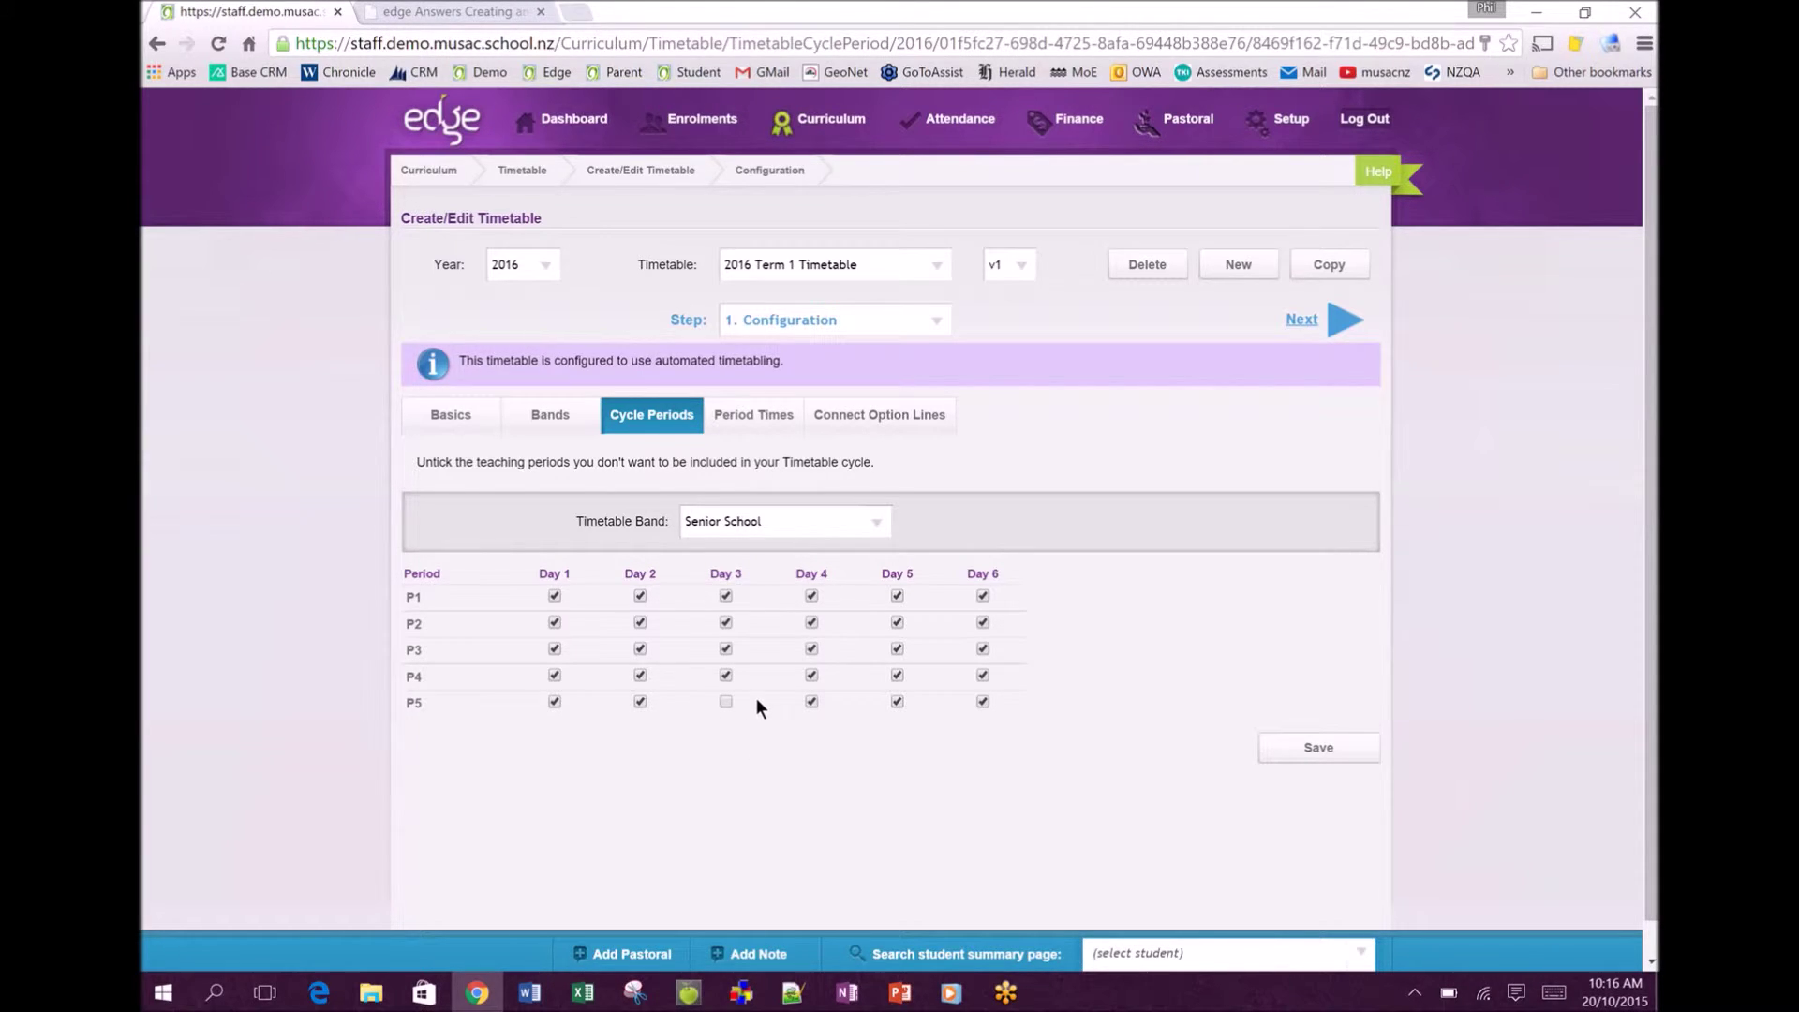
- Open Senior School's Period Times
click(762, 418)
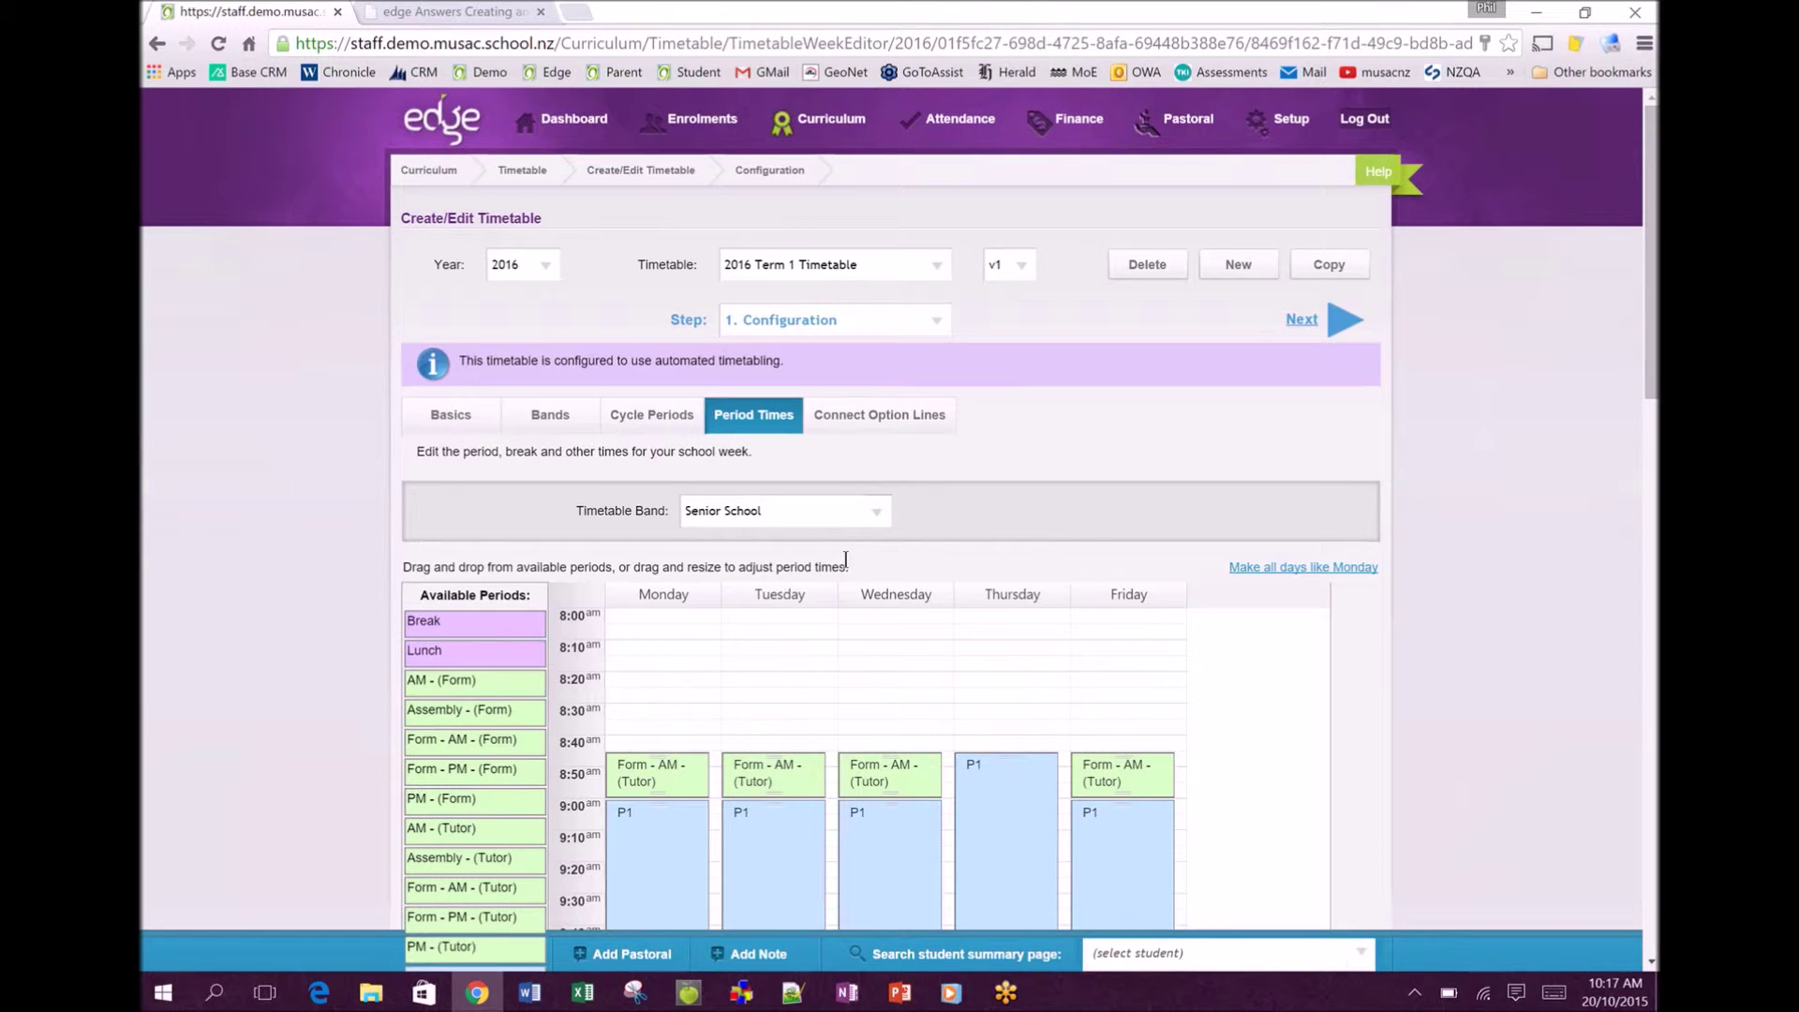
- Review Senior School's weekly period times, including P1 at 9:00–10:00 and the breaks and lunch
scroll(1099, 500, down, 2)
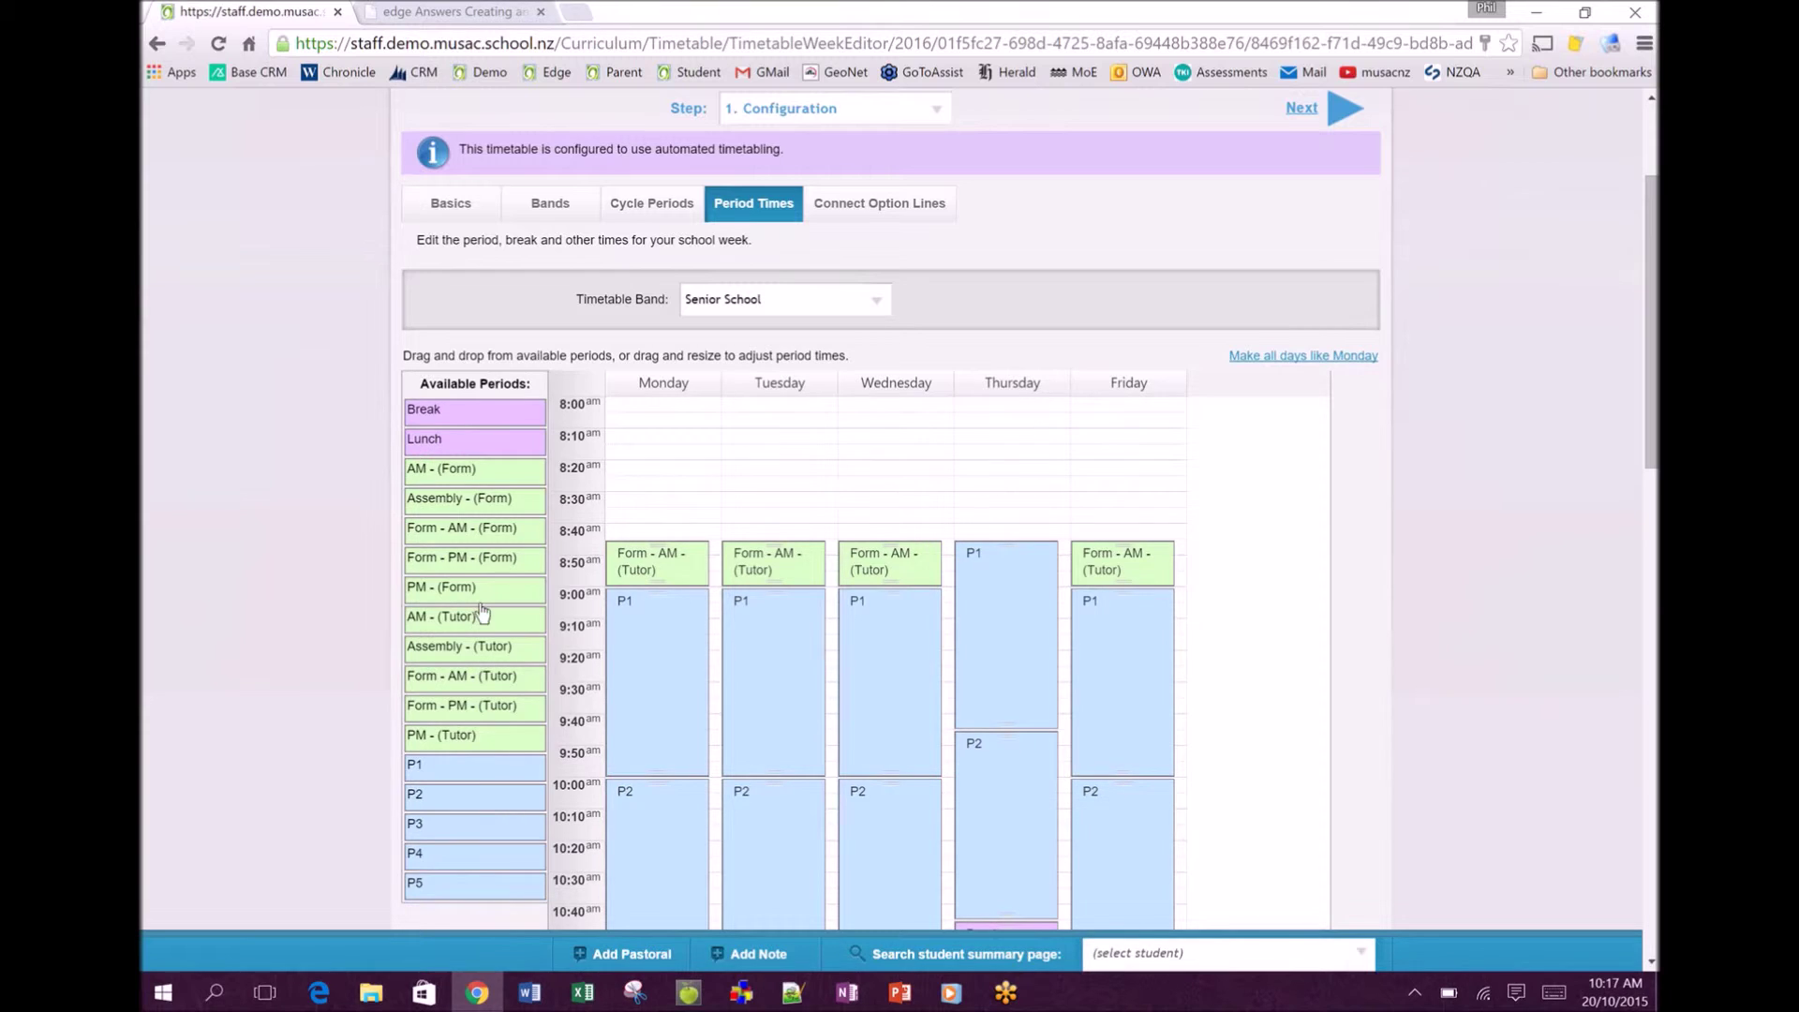
mouse_move(671, 662)
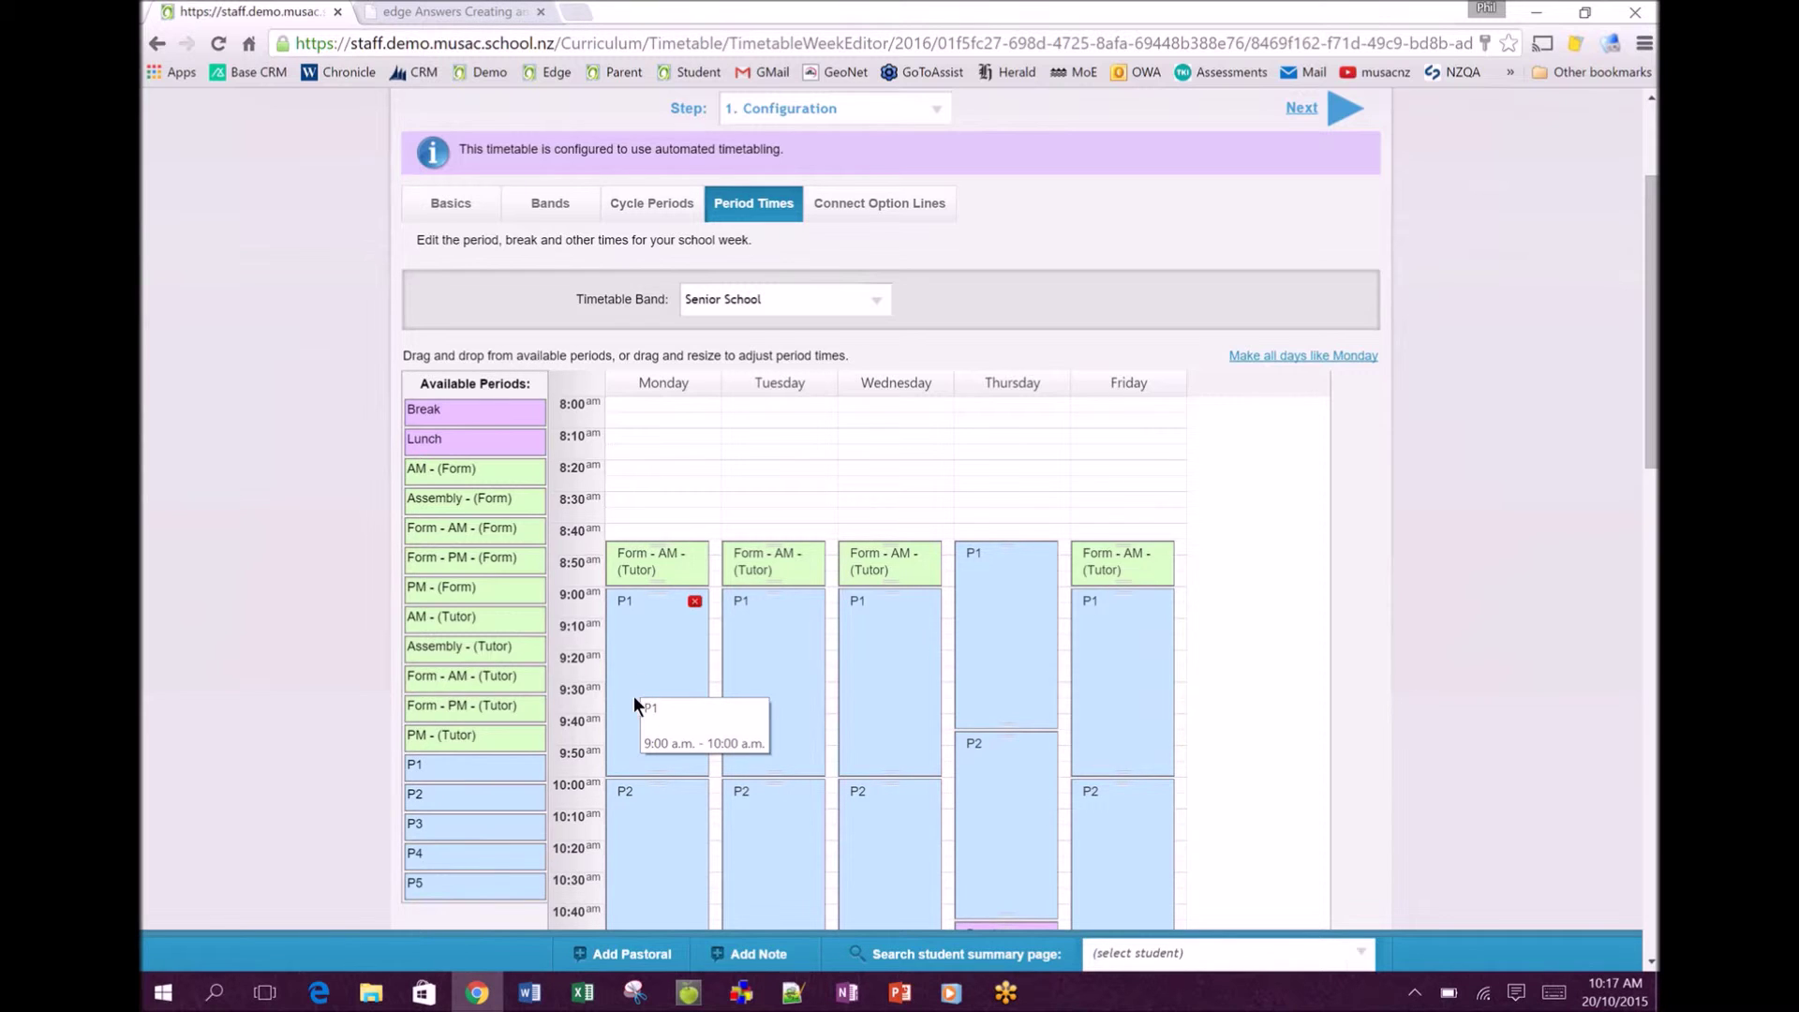
scroll(638, 693, down, 8)
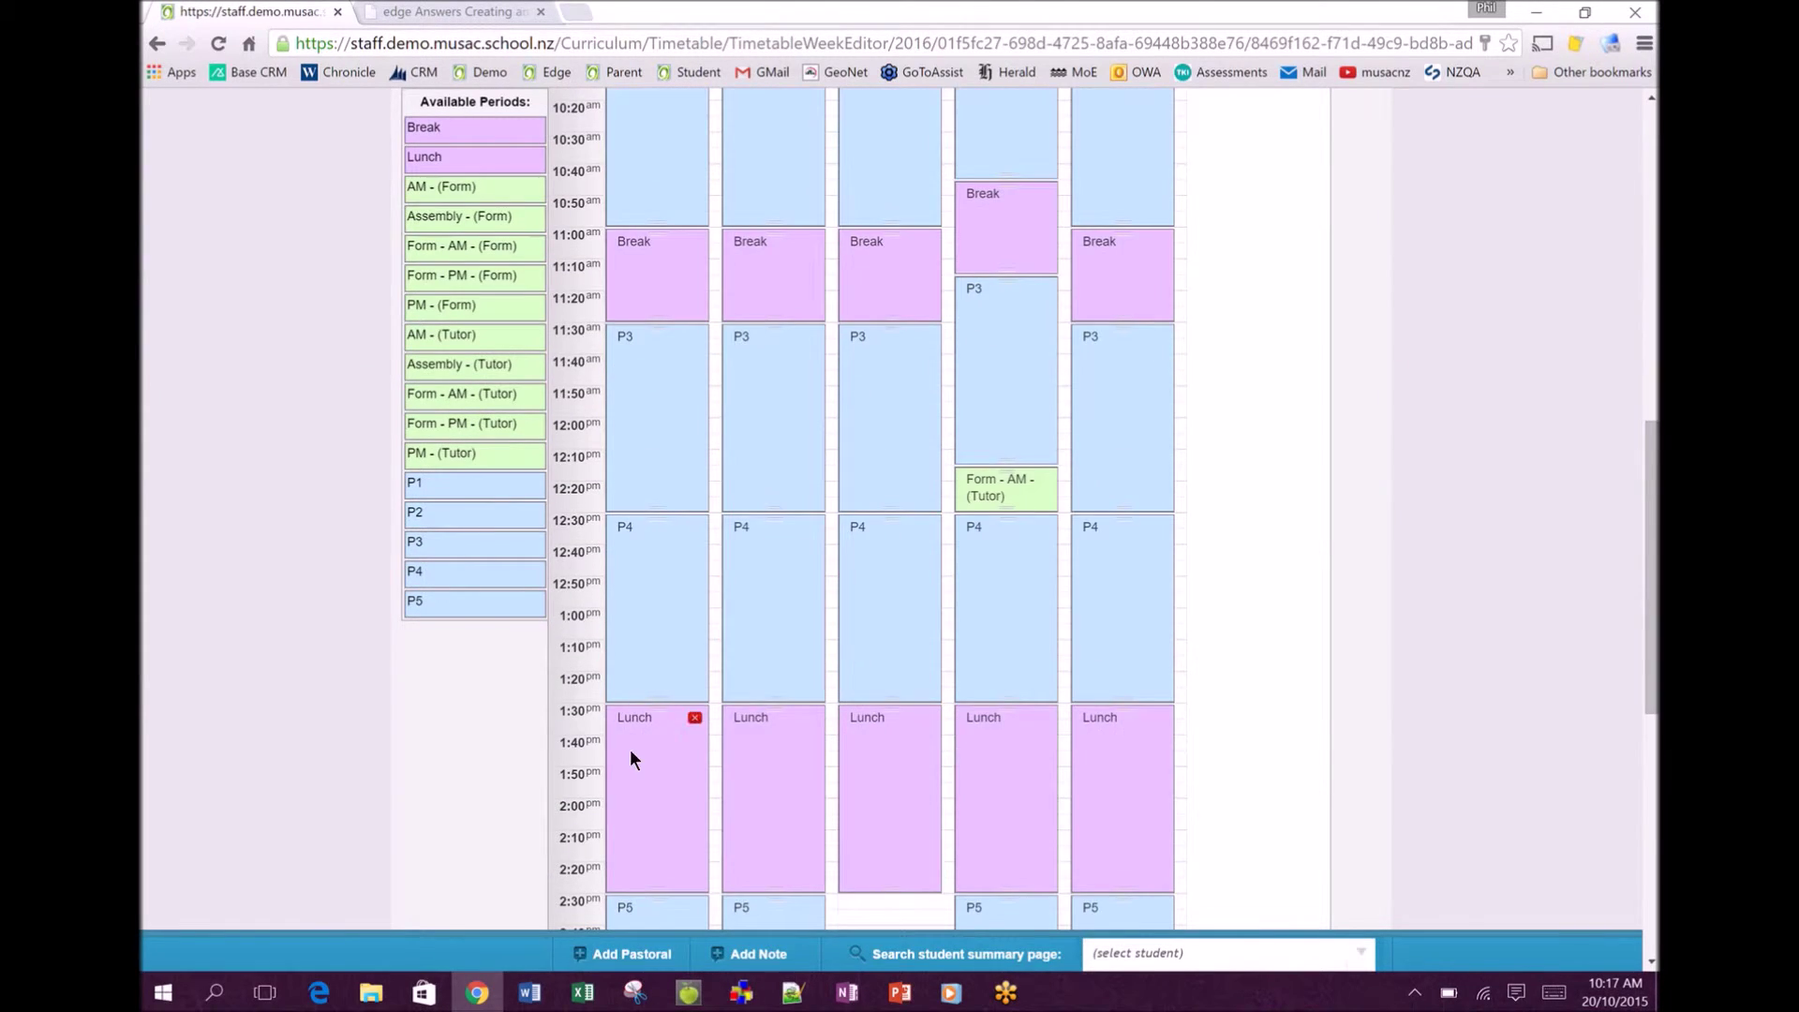
scroll(645, 786, down, 3)
scroll(649, 756, up, 4)
scroll(650, 756, up, 6)
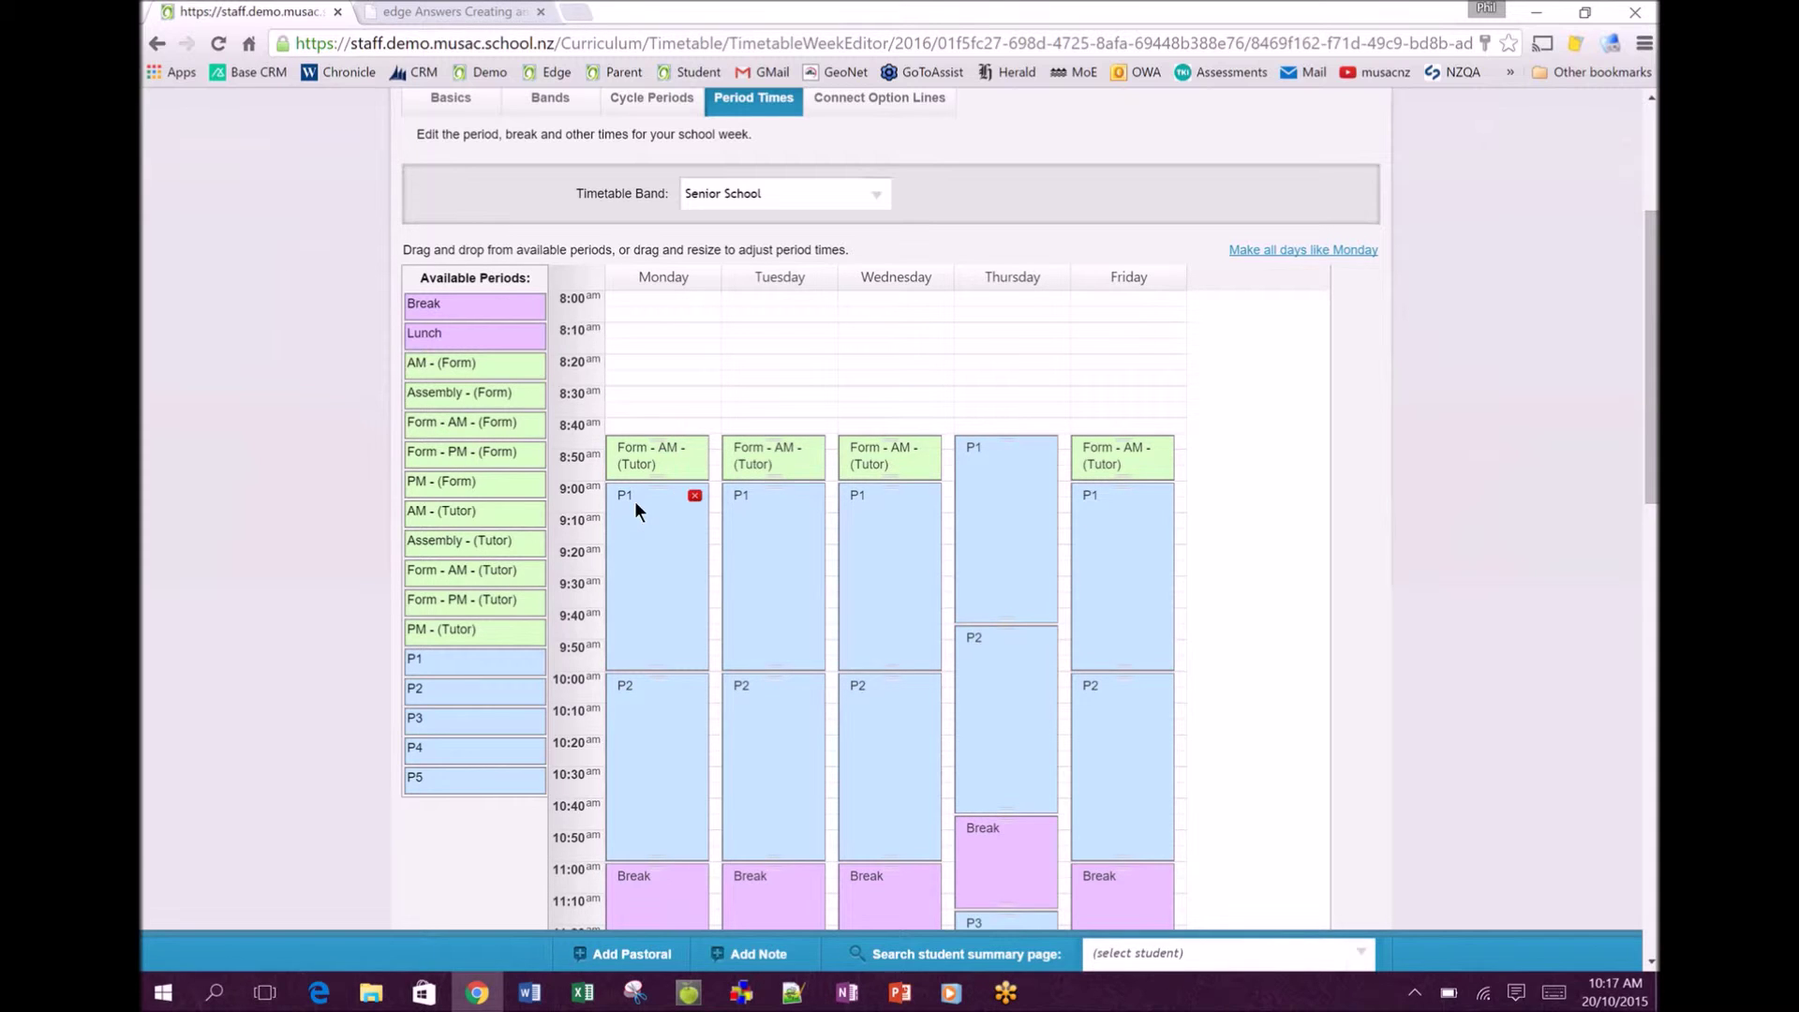
scroll(1312, 586, down, 2)
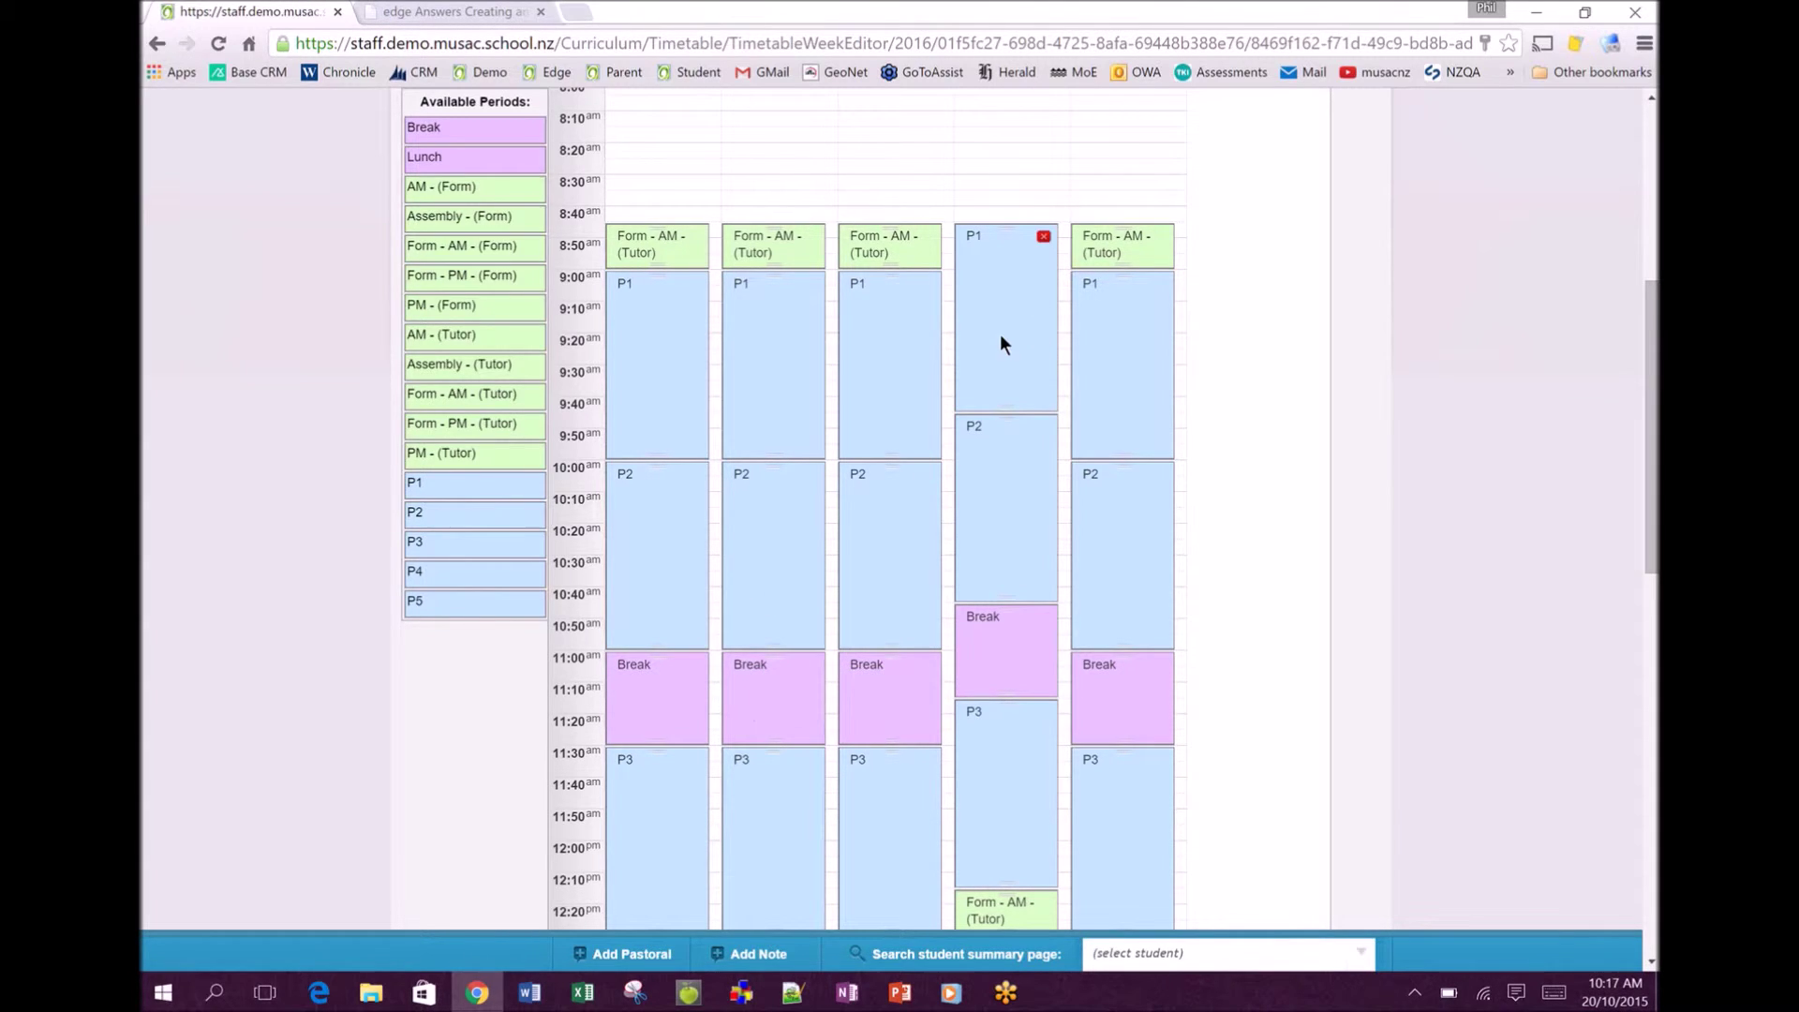
click(1015, 396)
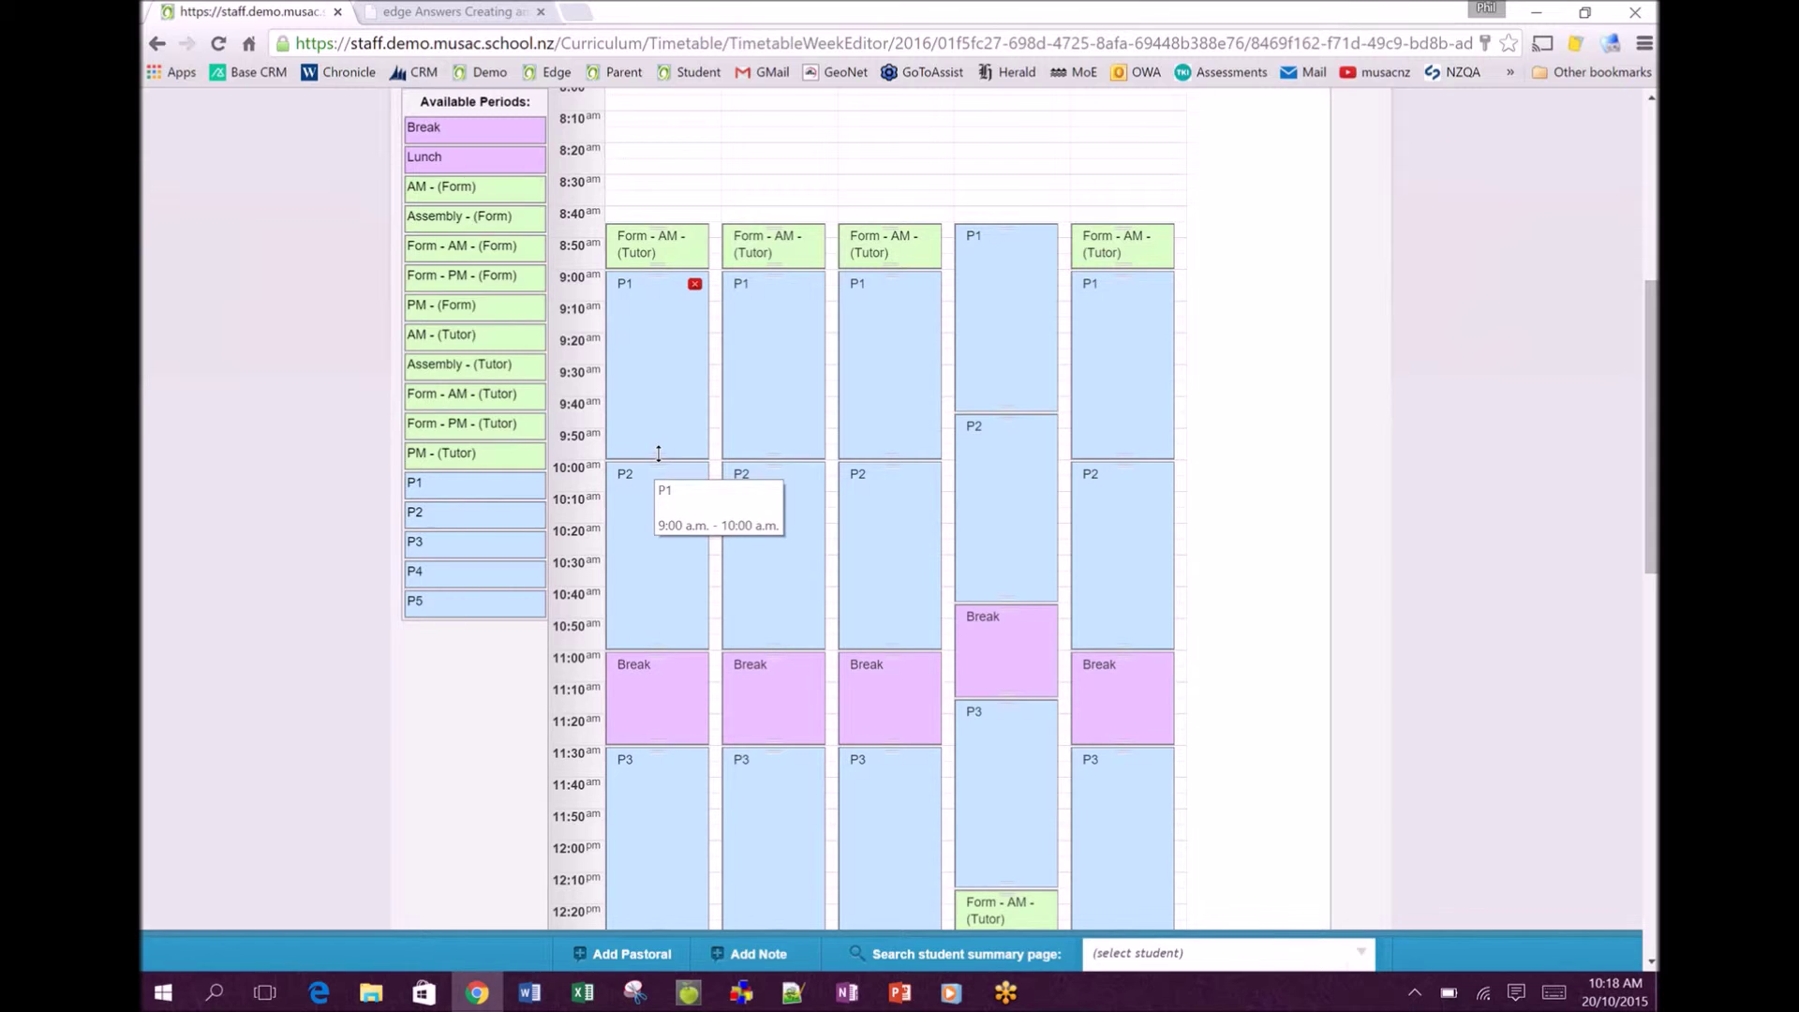
drag(659, 453, 669, 354)
drag(654, 427, 659, 459)
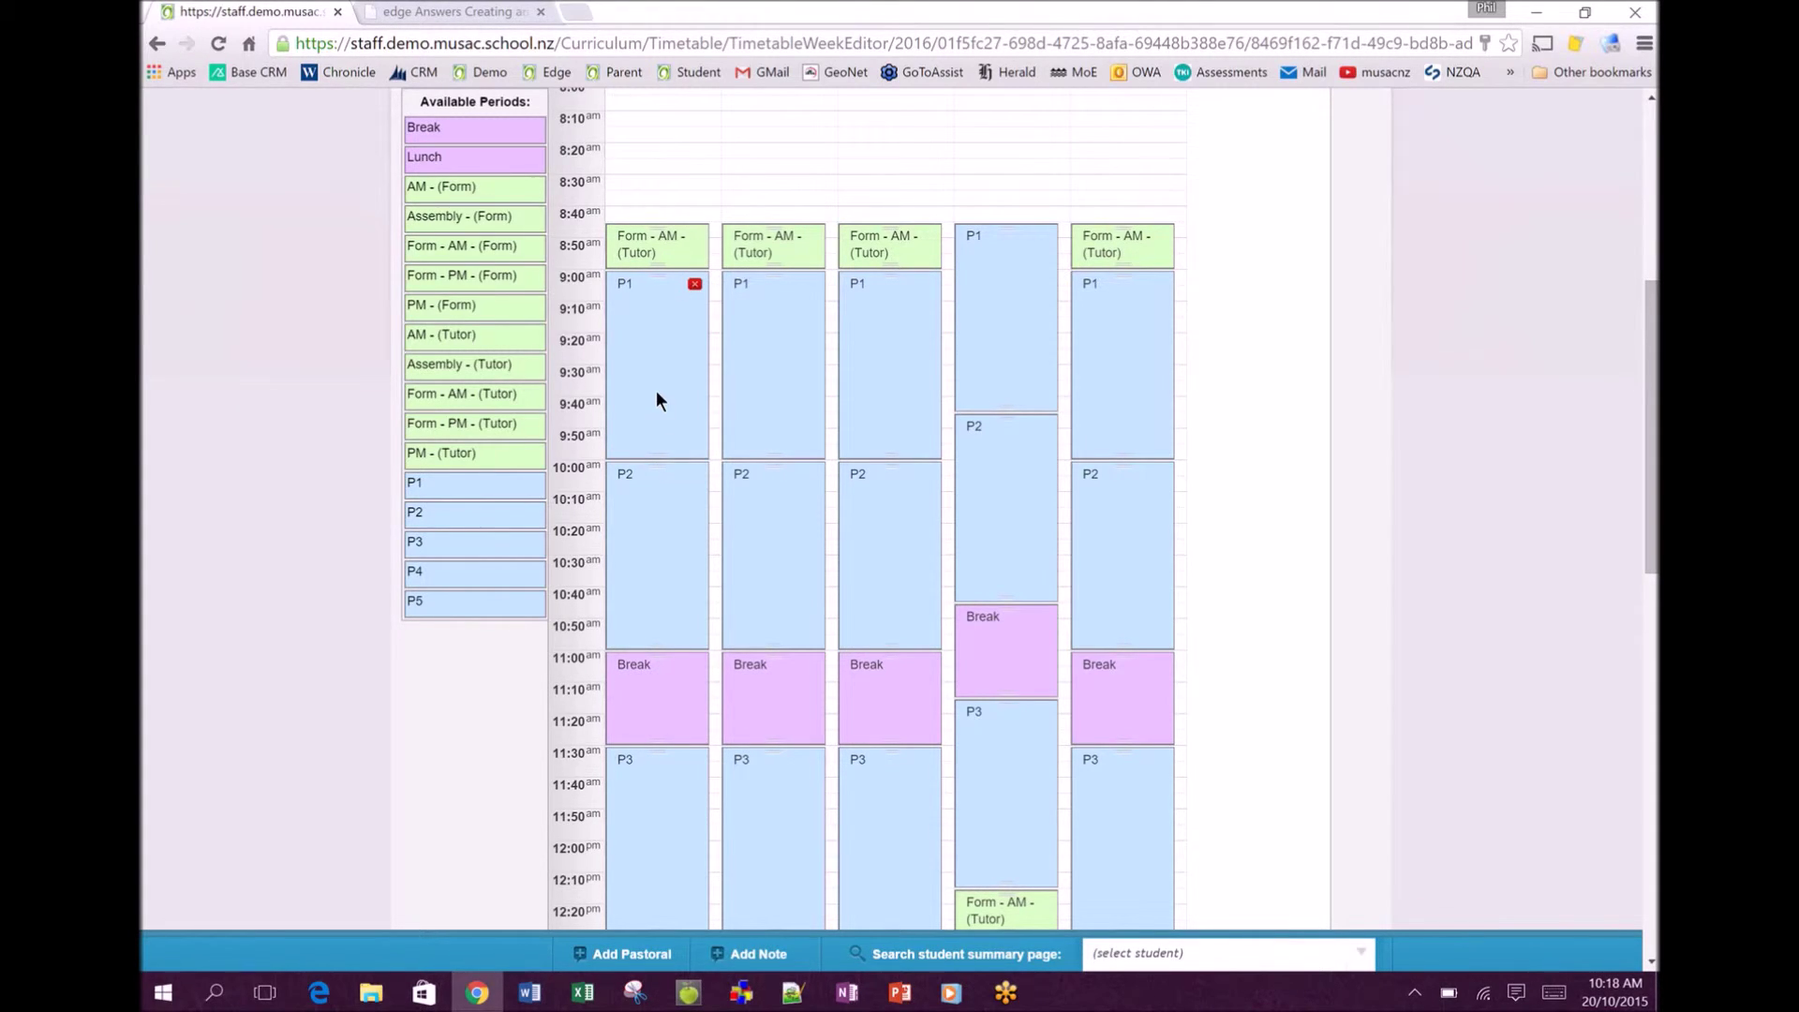
mouse_move(657, 399)
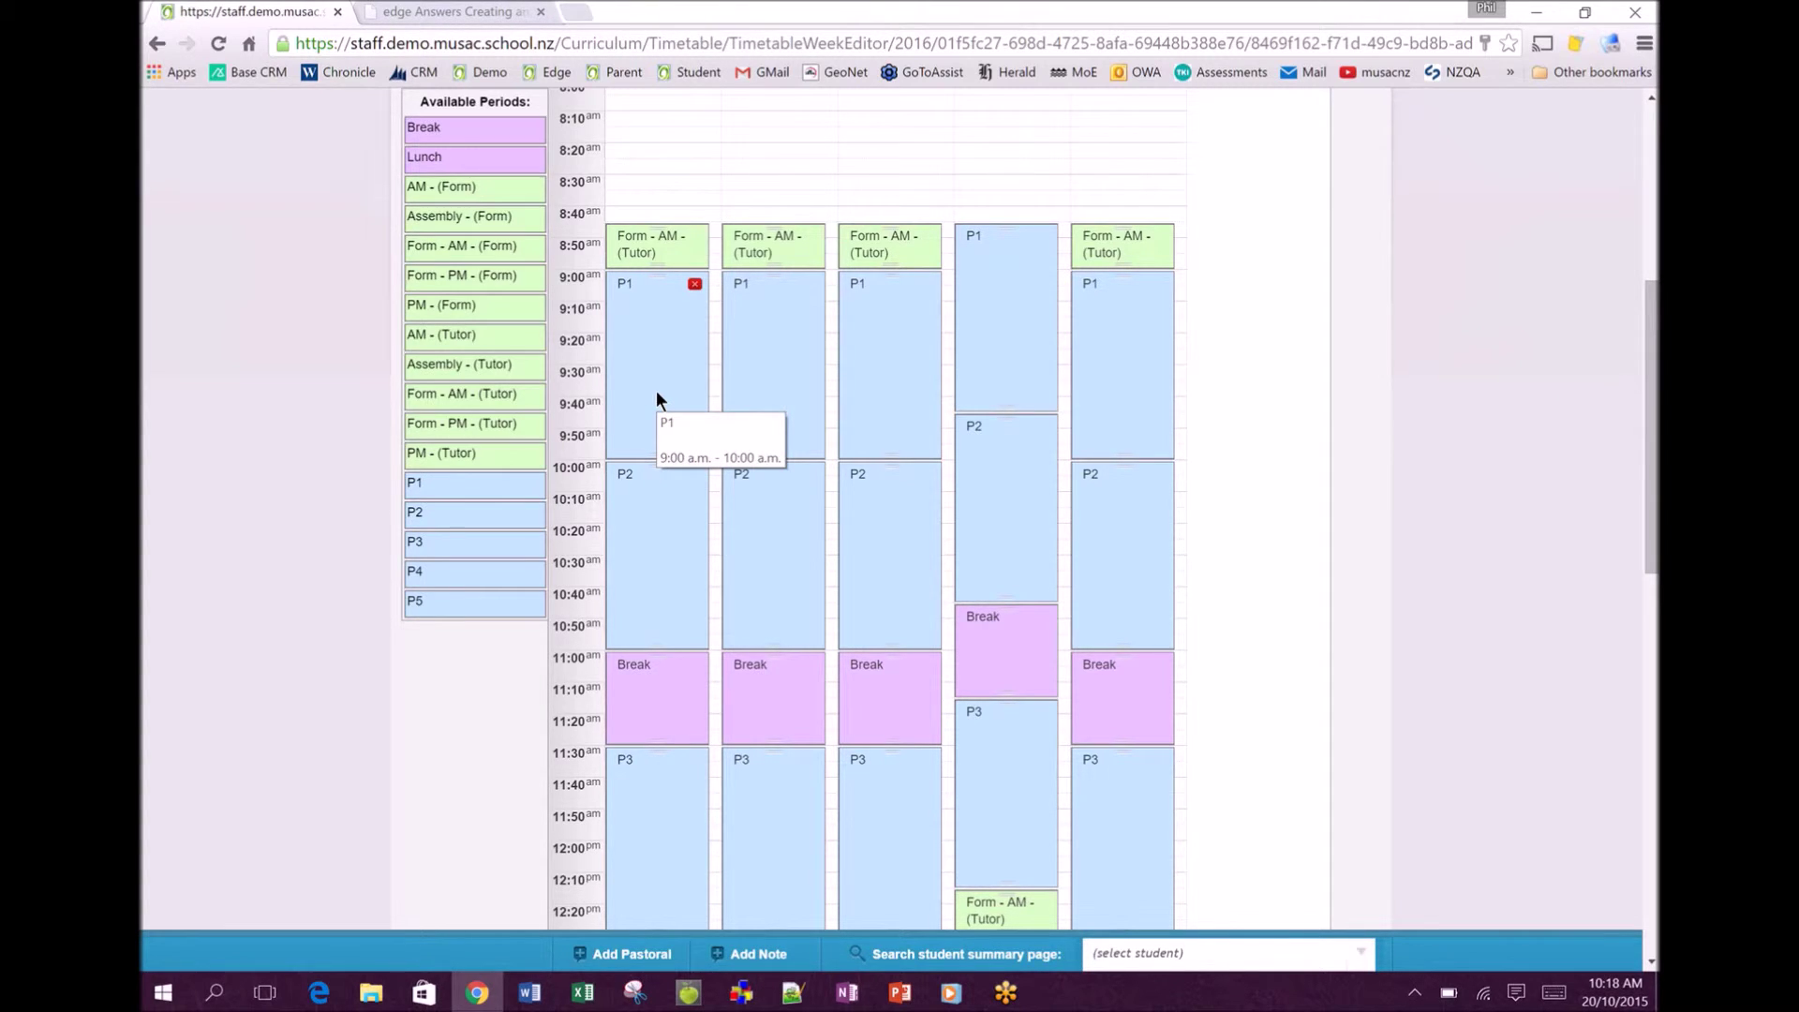
mouse_move(676, 244)
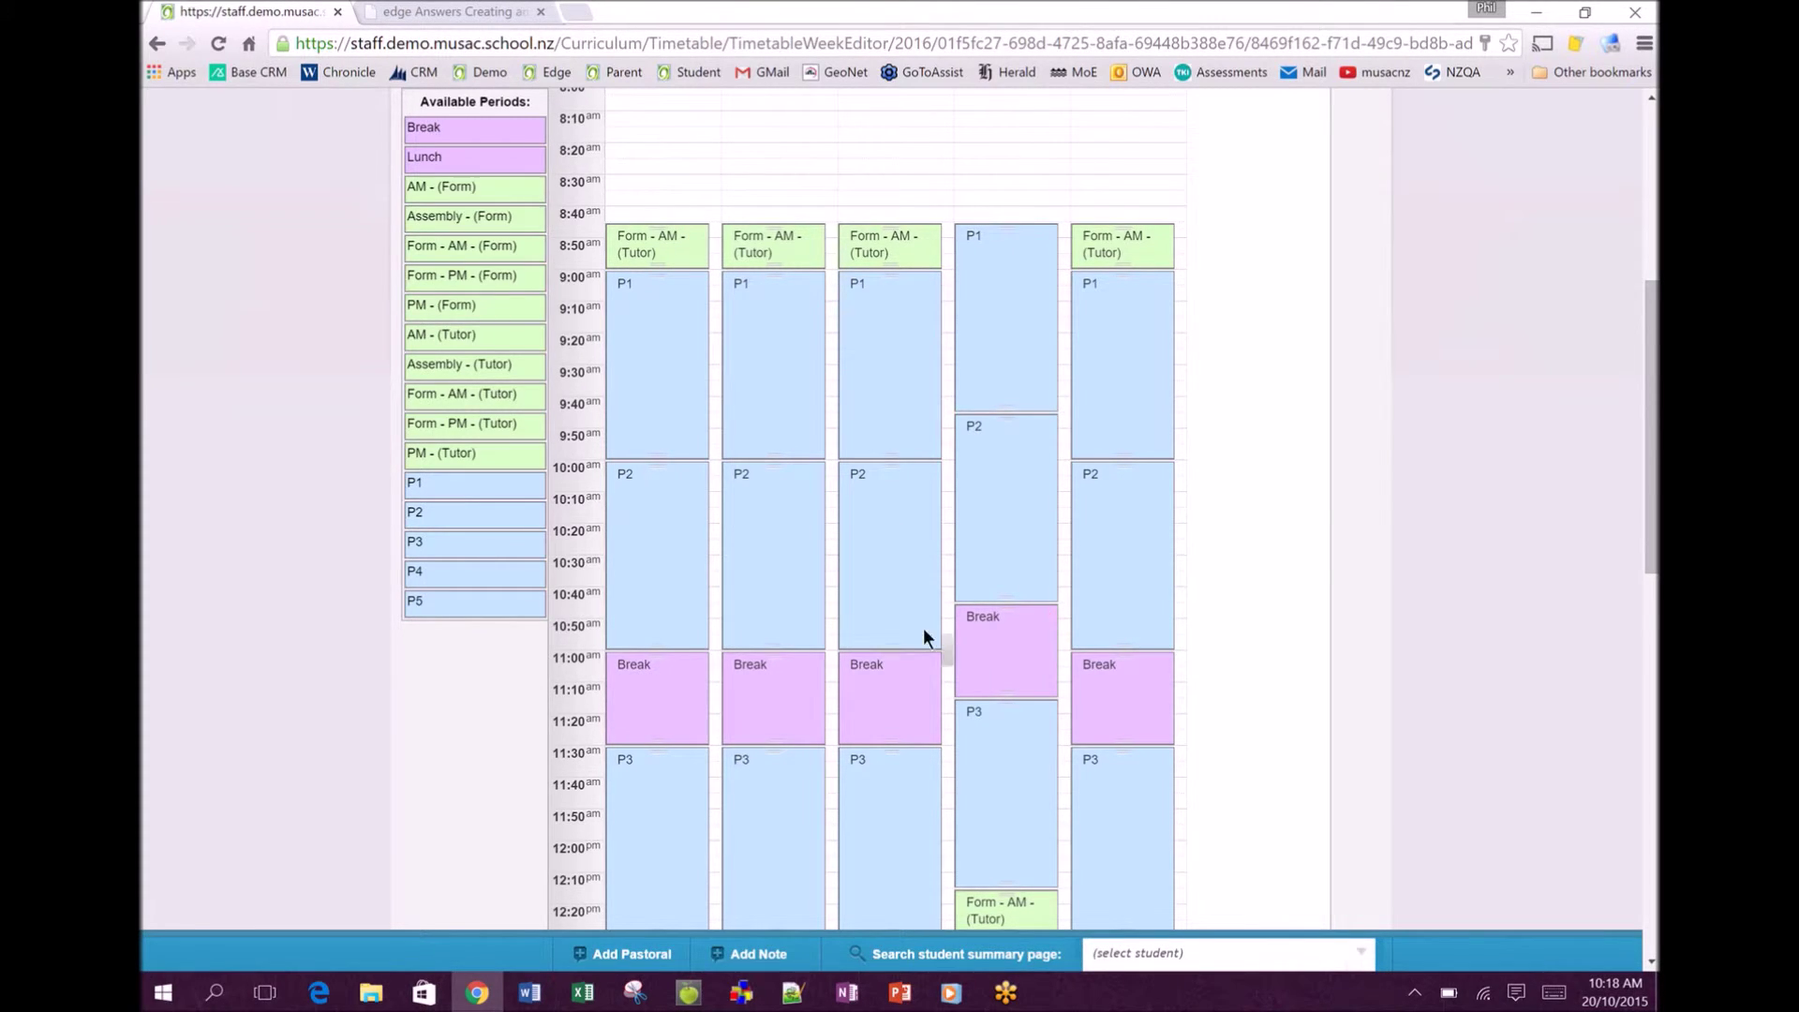
scroll(922, 626, up, 3)
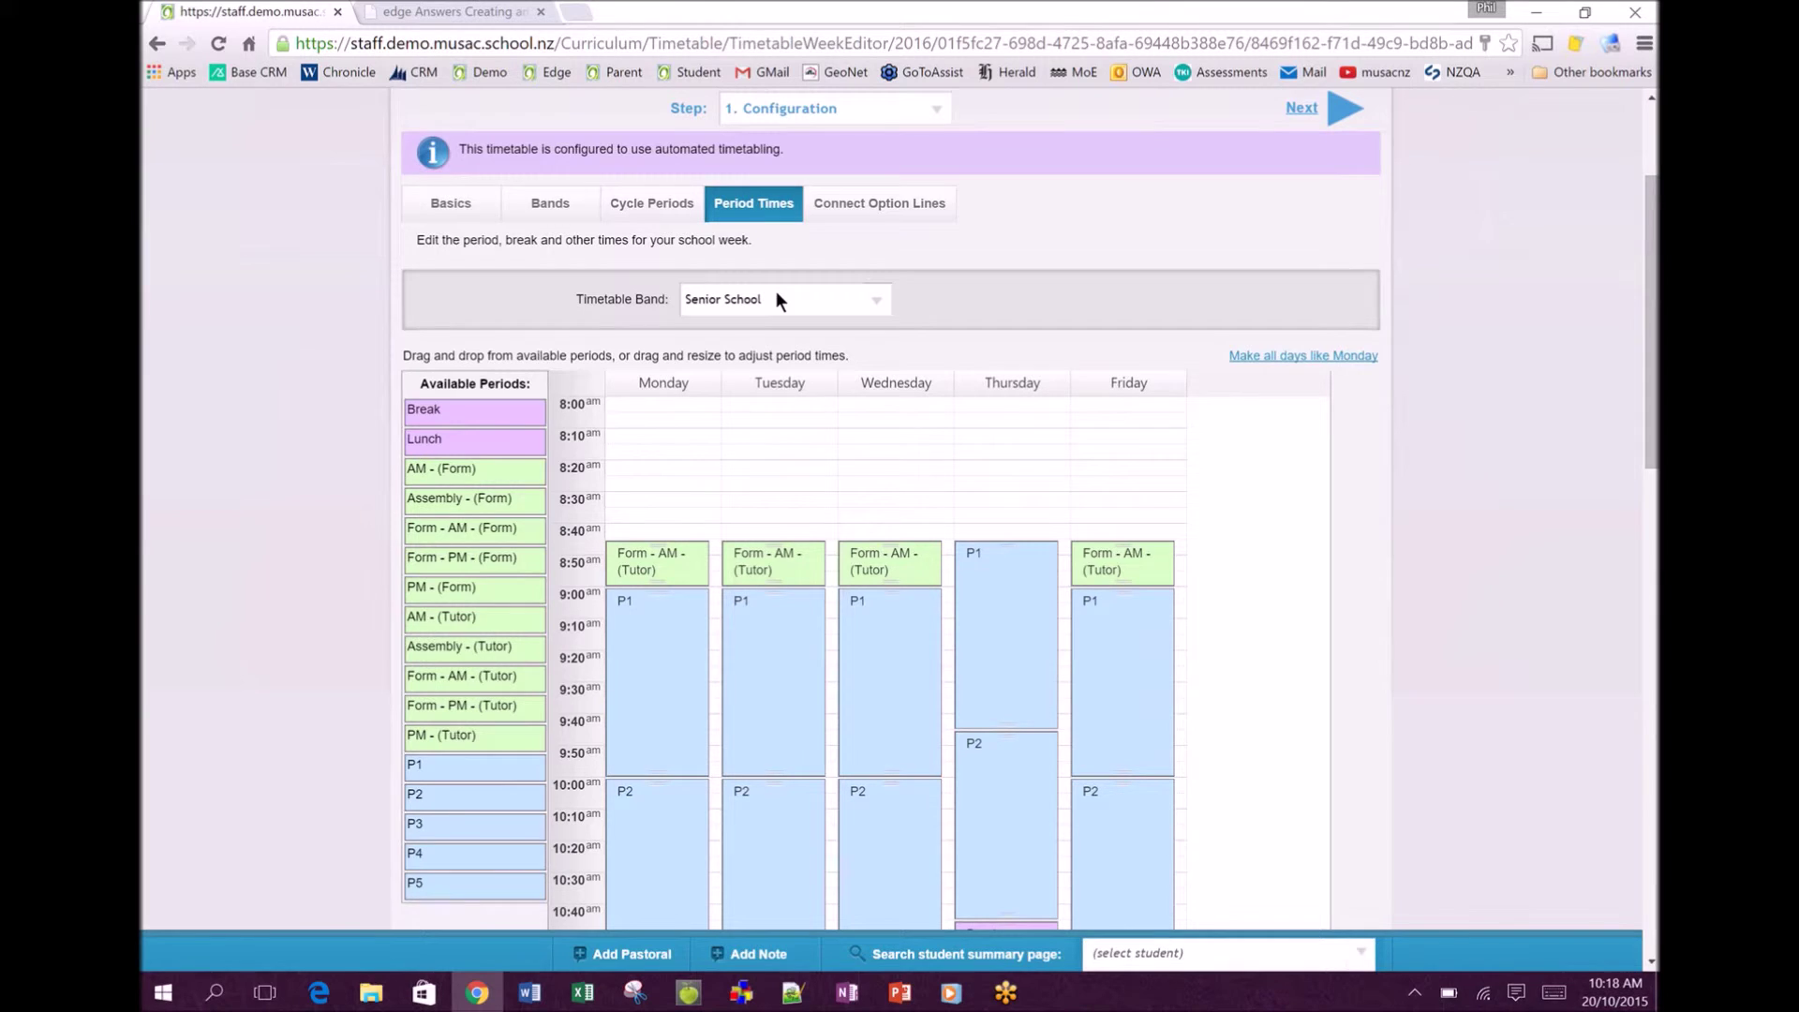
scroll(1130, 699, down, 10)
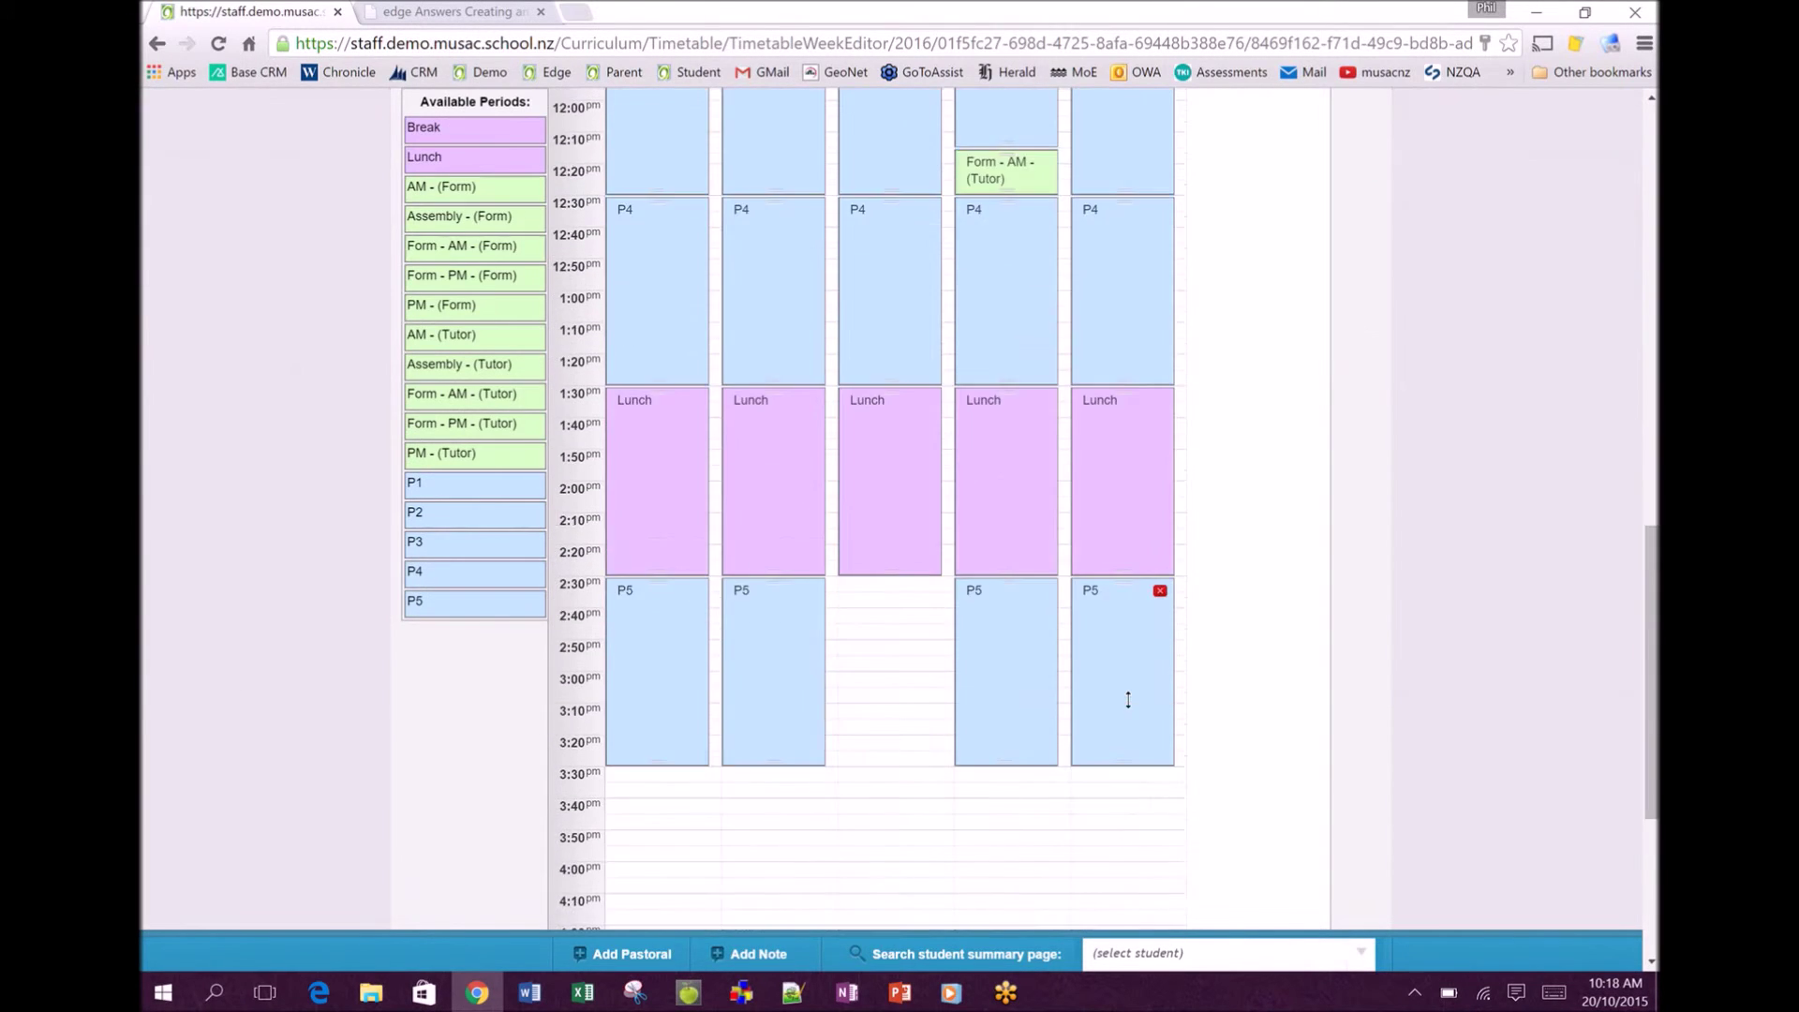
scroll(1129, 699, down, 4)
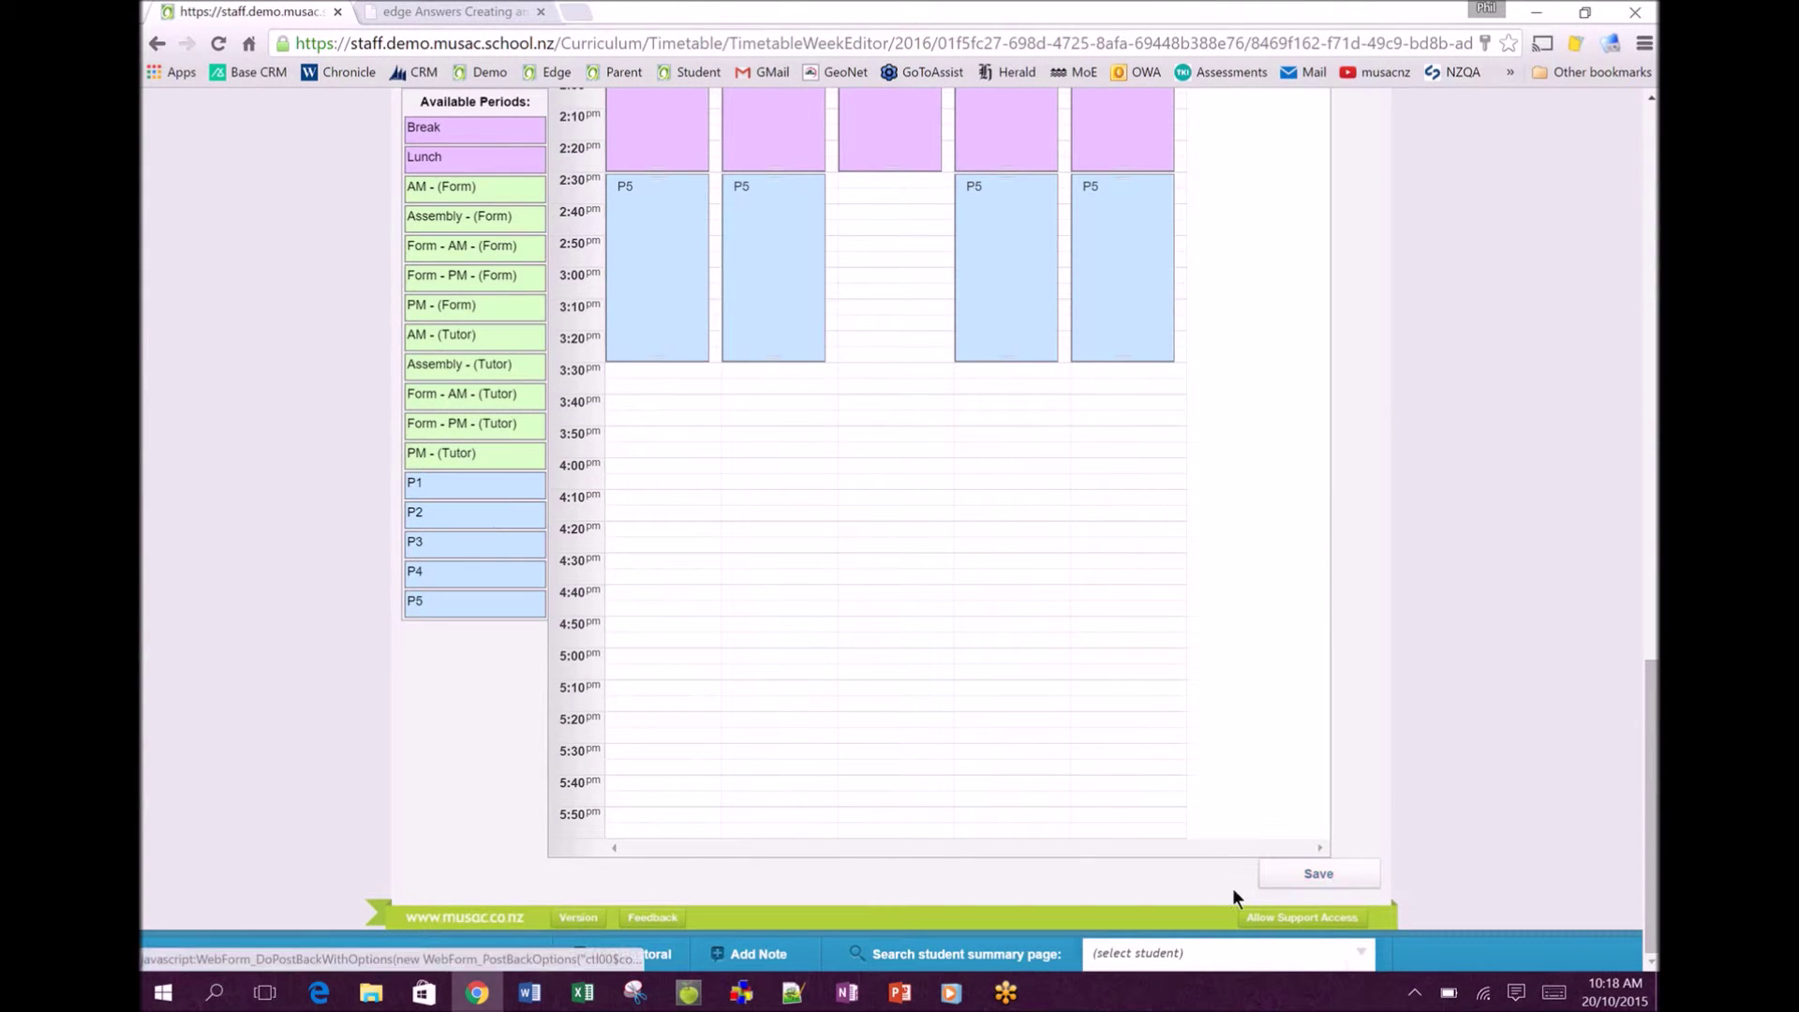
scroll(979, 746, up, 14)
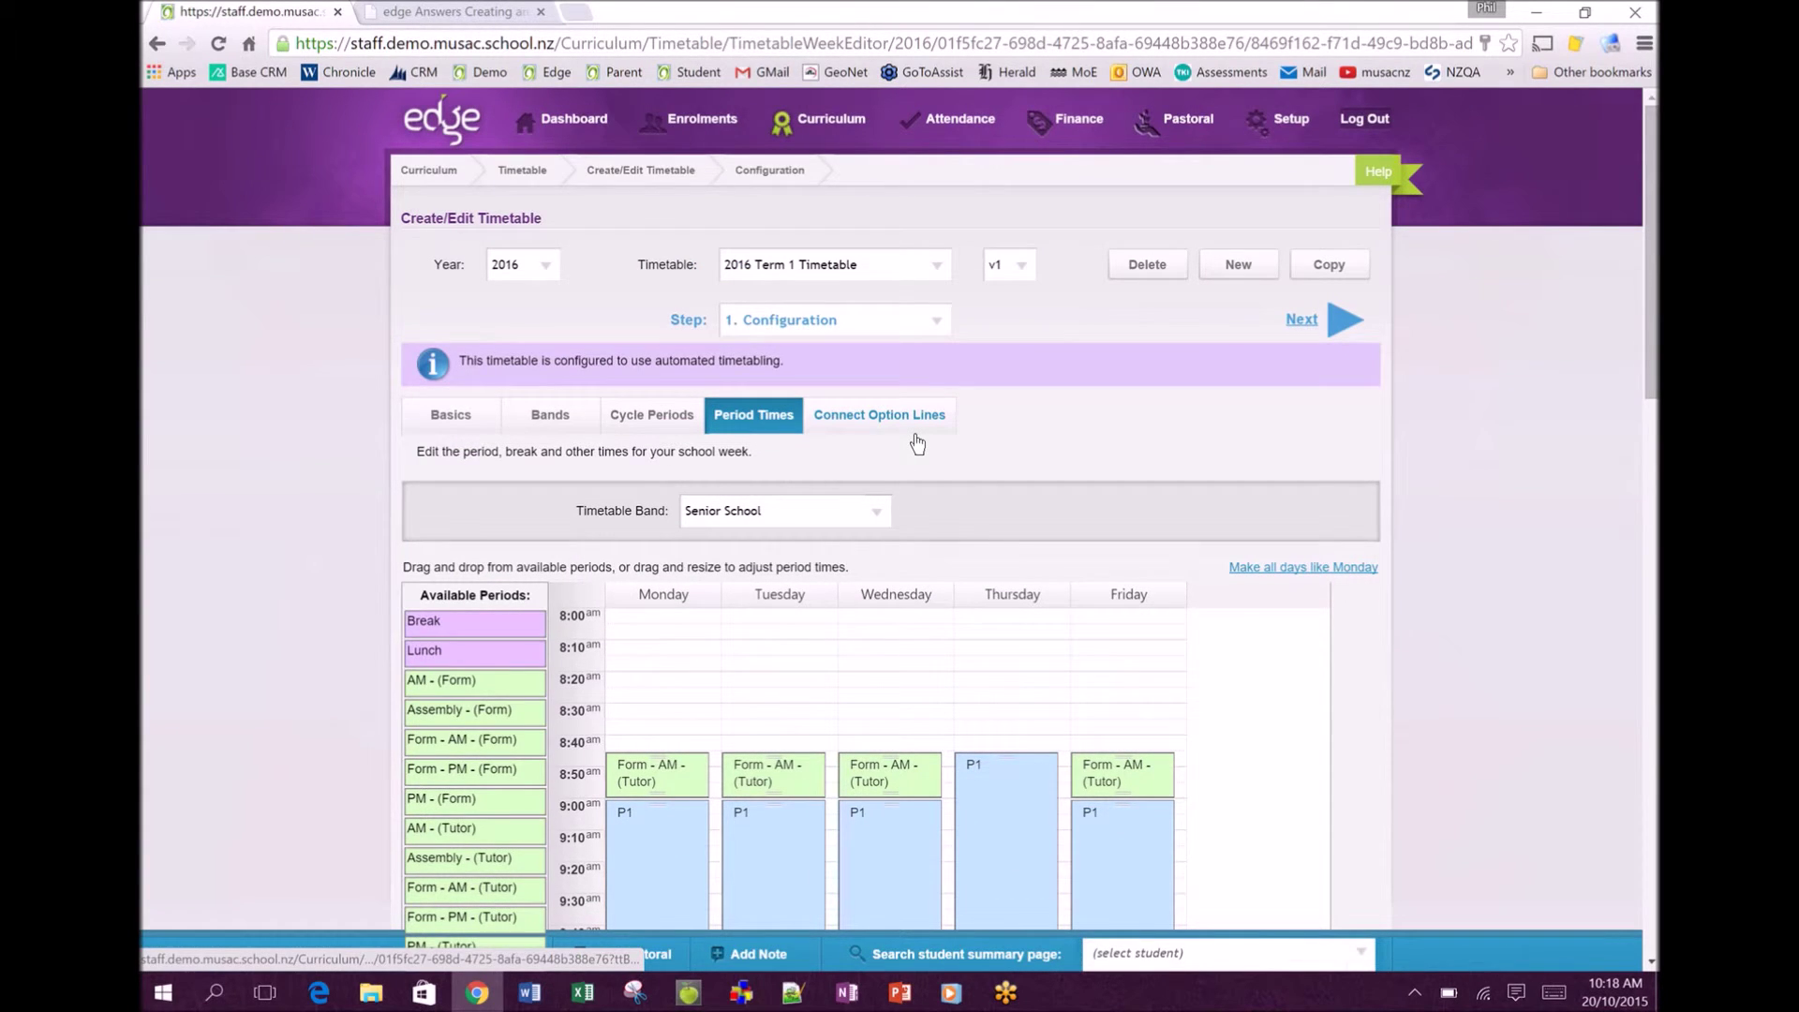
- Open Connect Option Lines and scroll to the grid of lines A–F across P1–P5 for Days 1–6
click(889, 424)
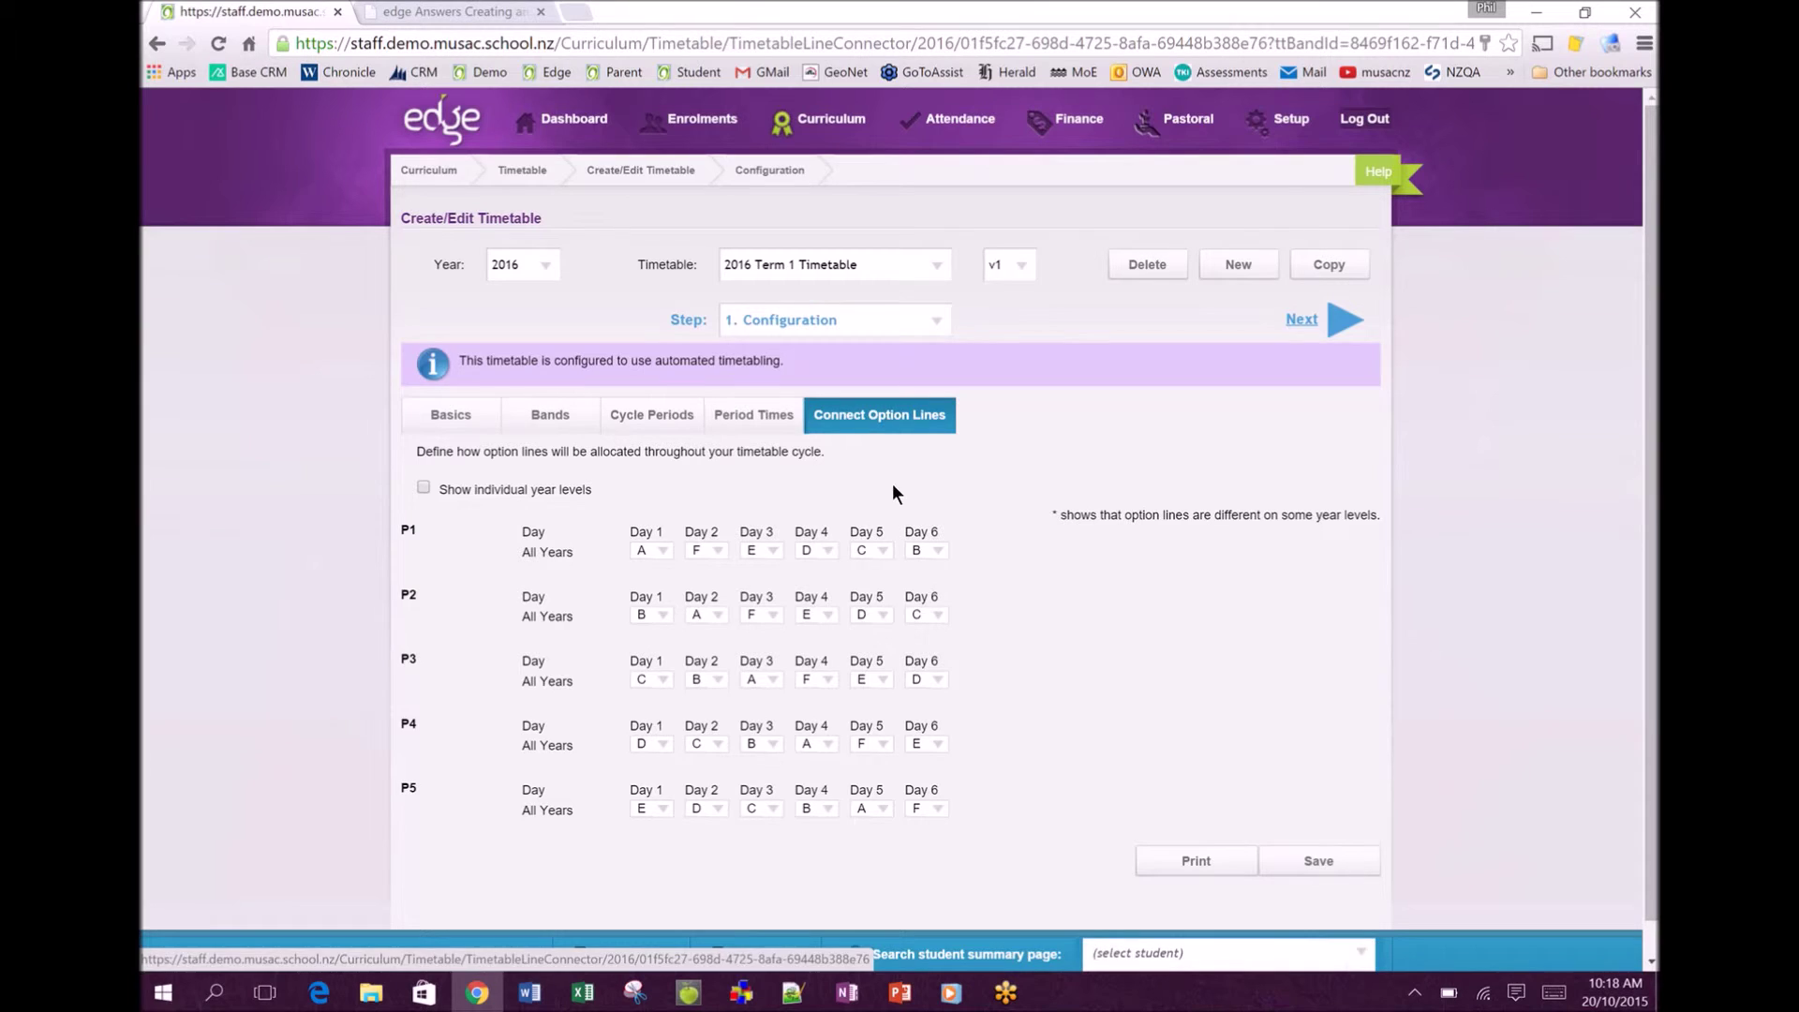
click(937, 320)
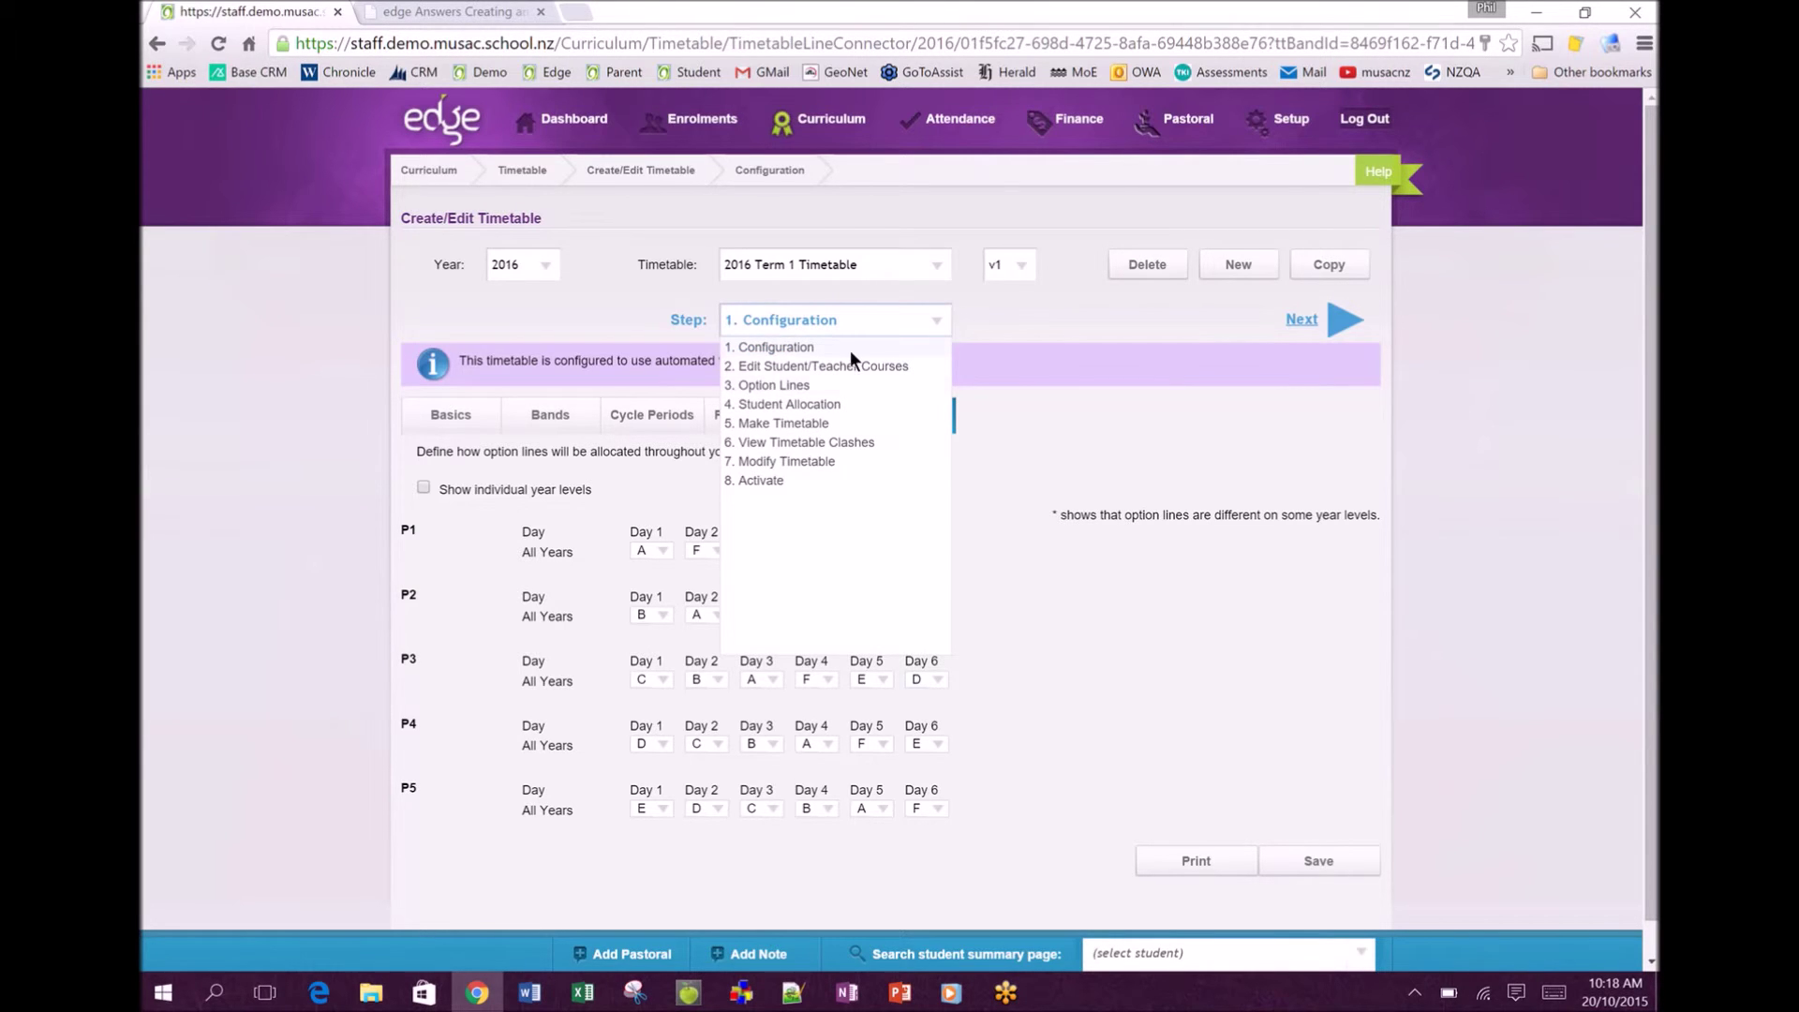
click(999, 332)
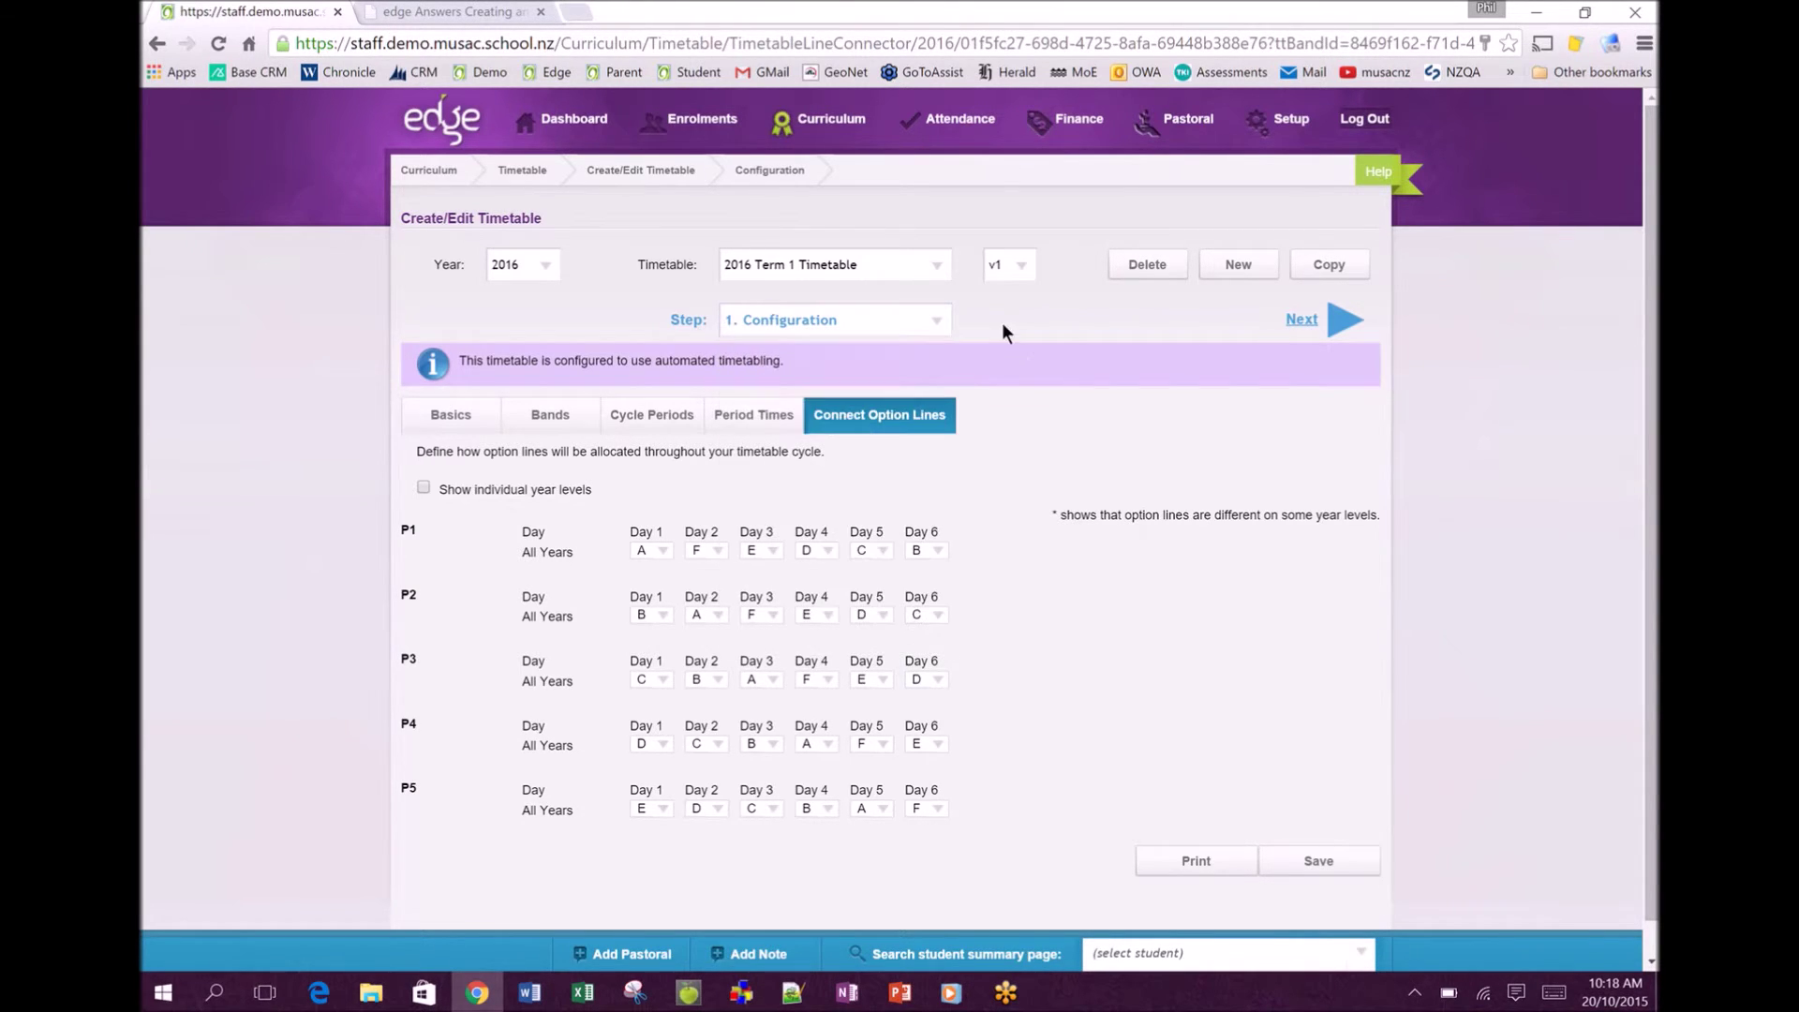
scroll(927, 481, down, 1)
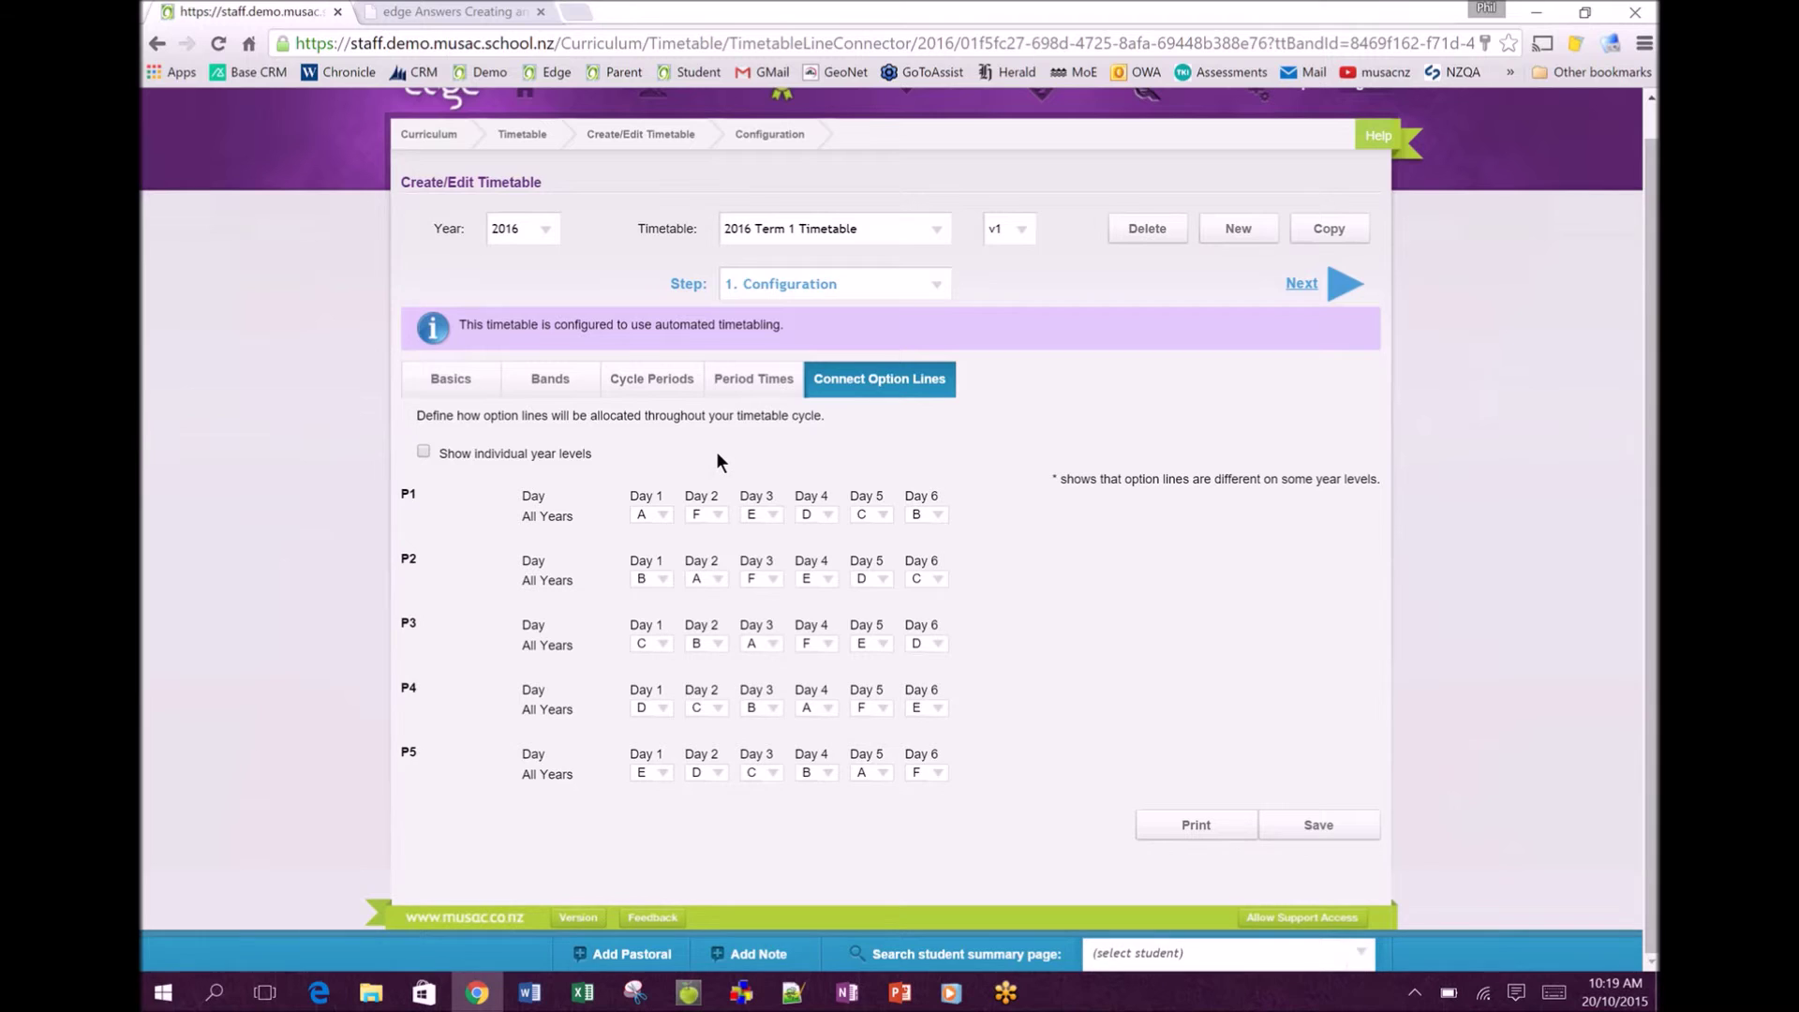
- Show individual year levels and set Year 9's Day 1 P1 option line to N1
click(423, 452)
scroll(525, 510, down, 2)
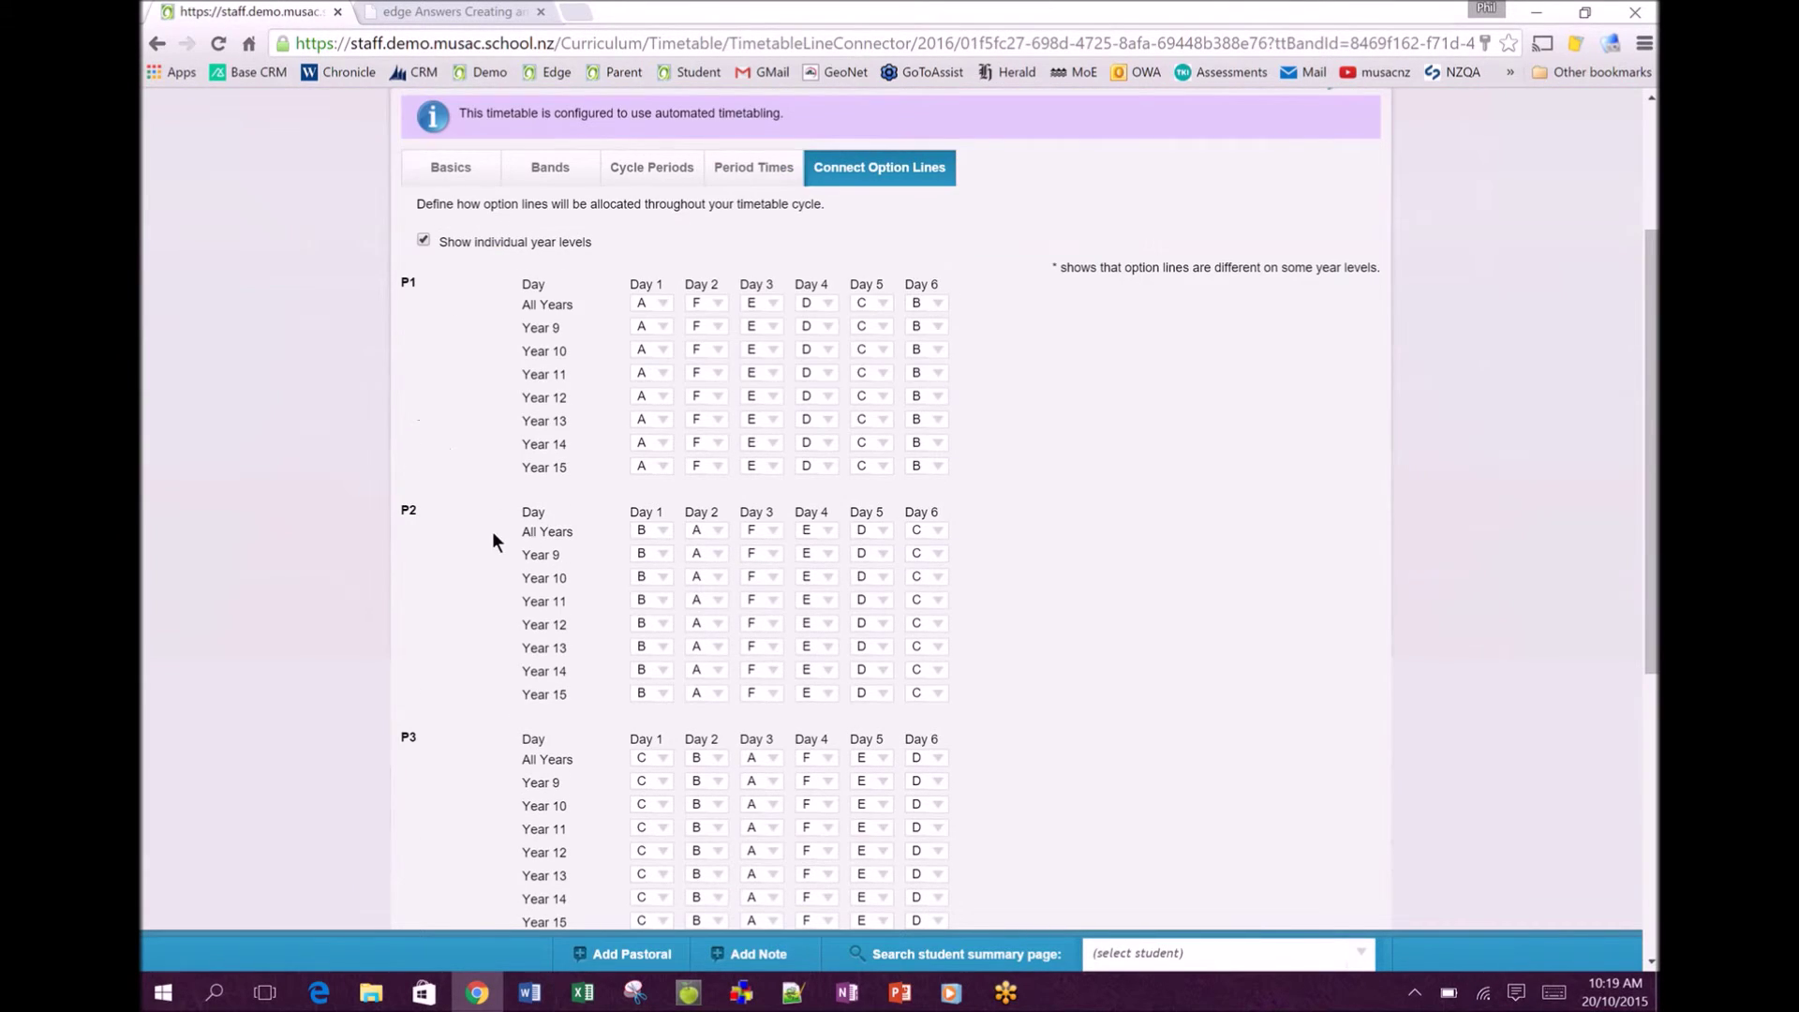
click(661, 327)
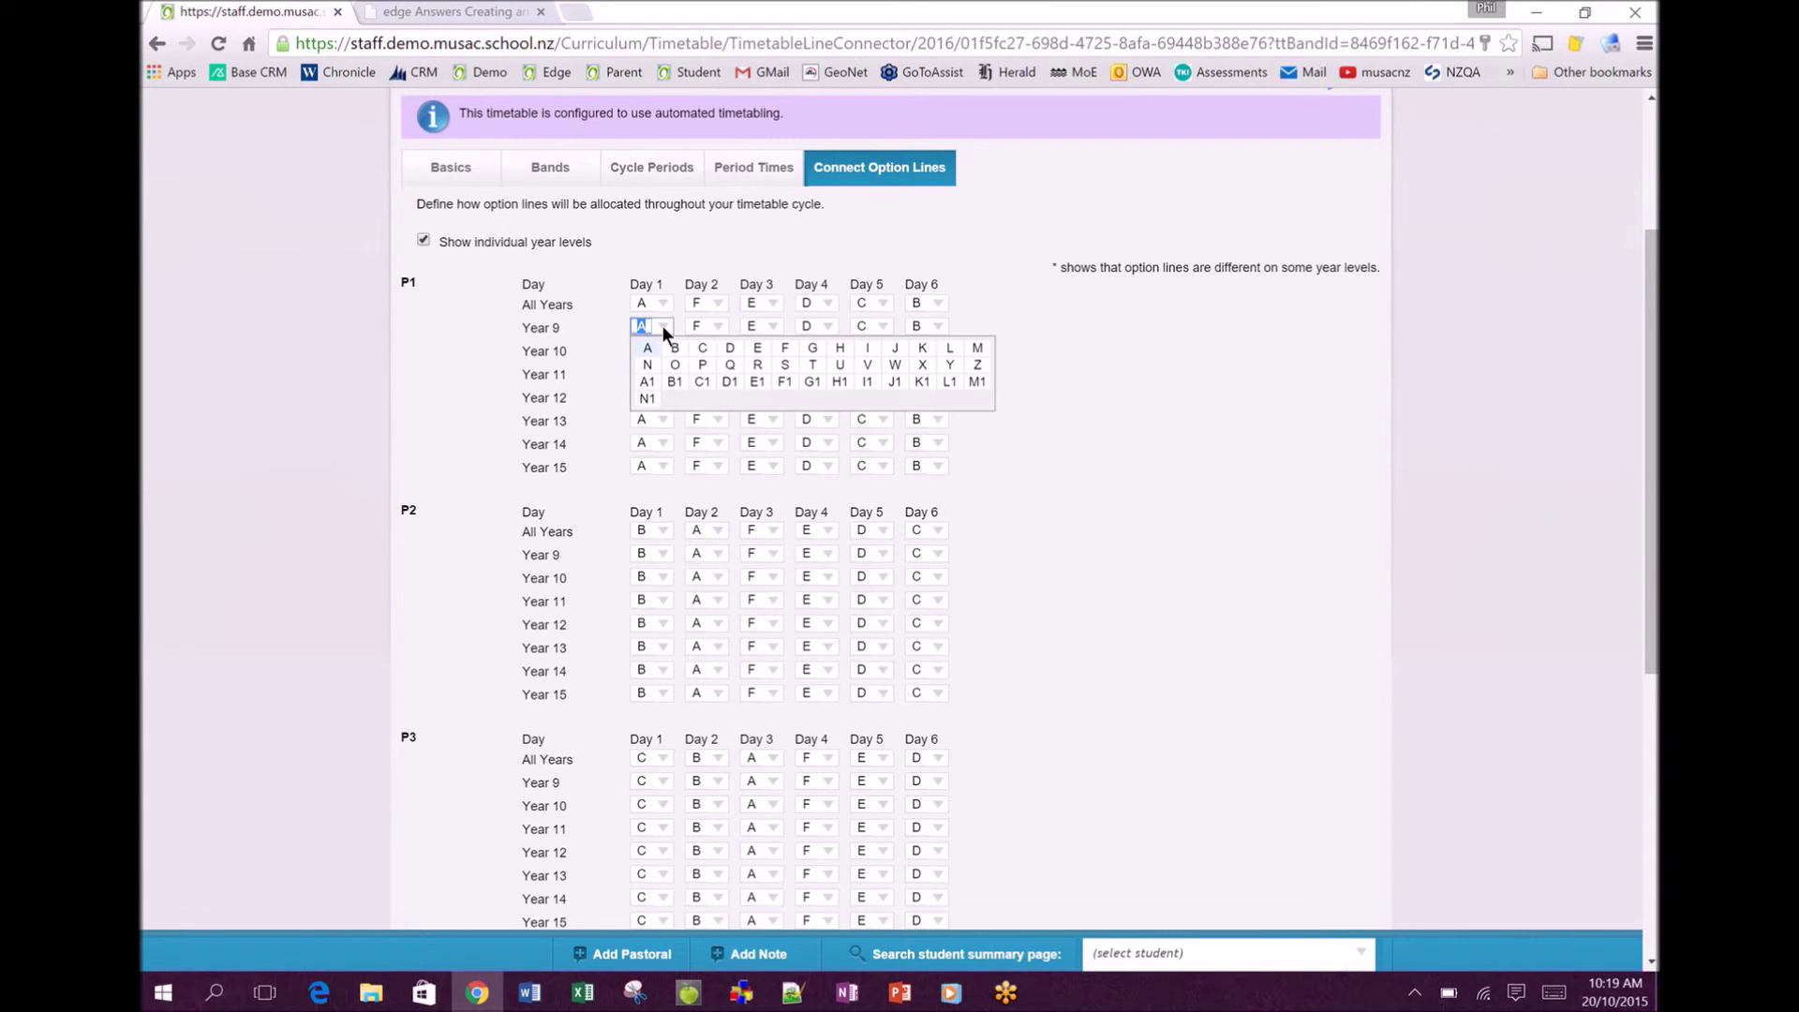
click(648, 400)
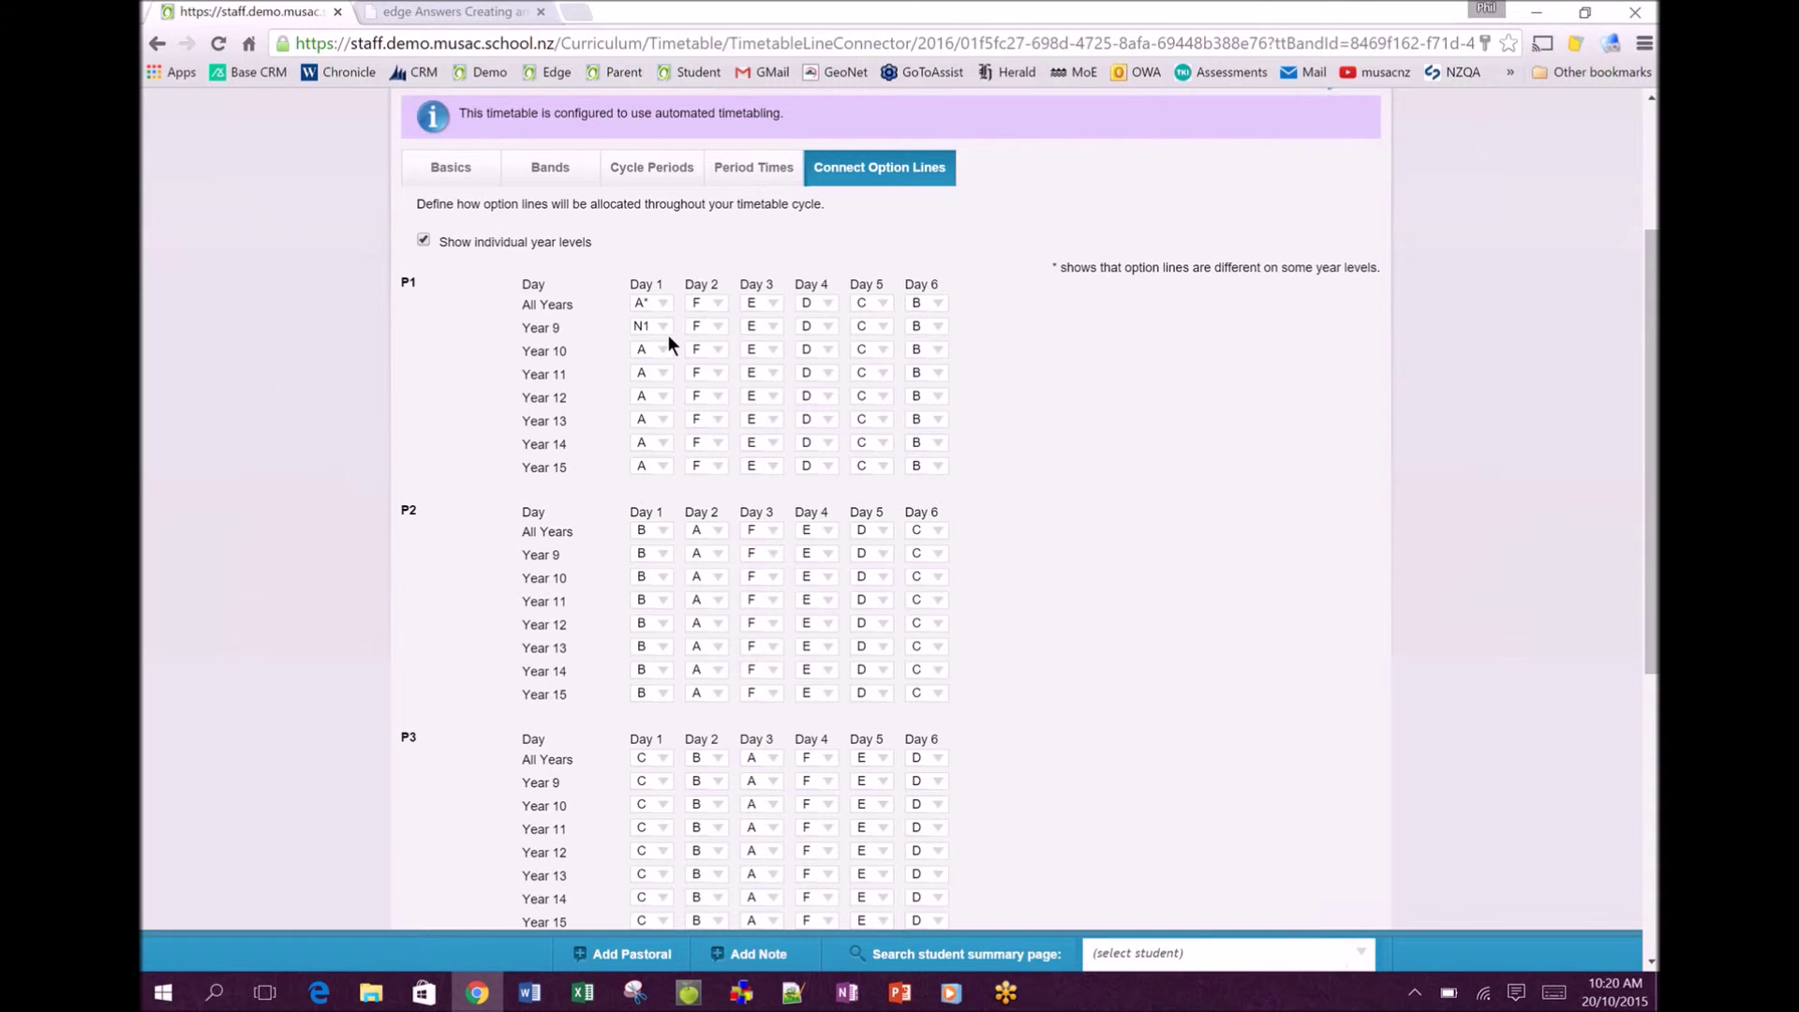
scroll(757, 336, up, 2)
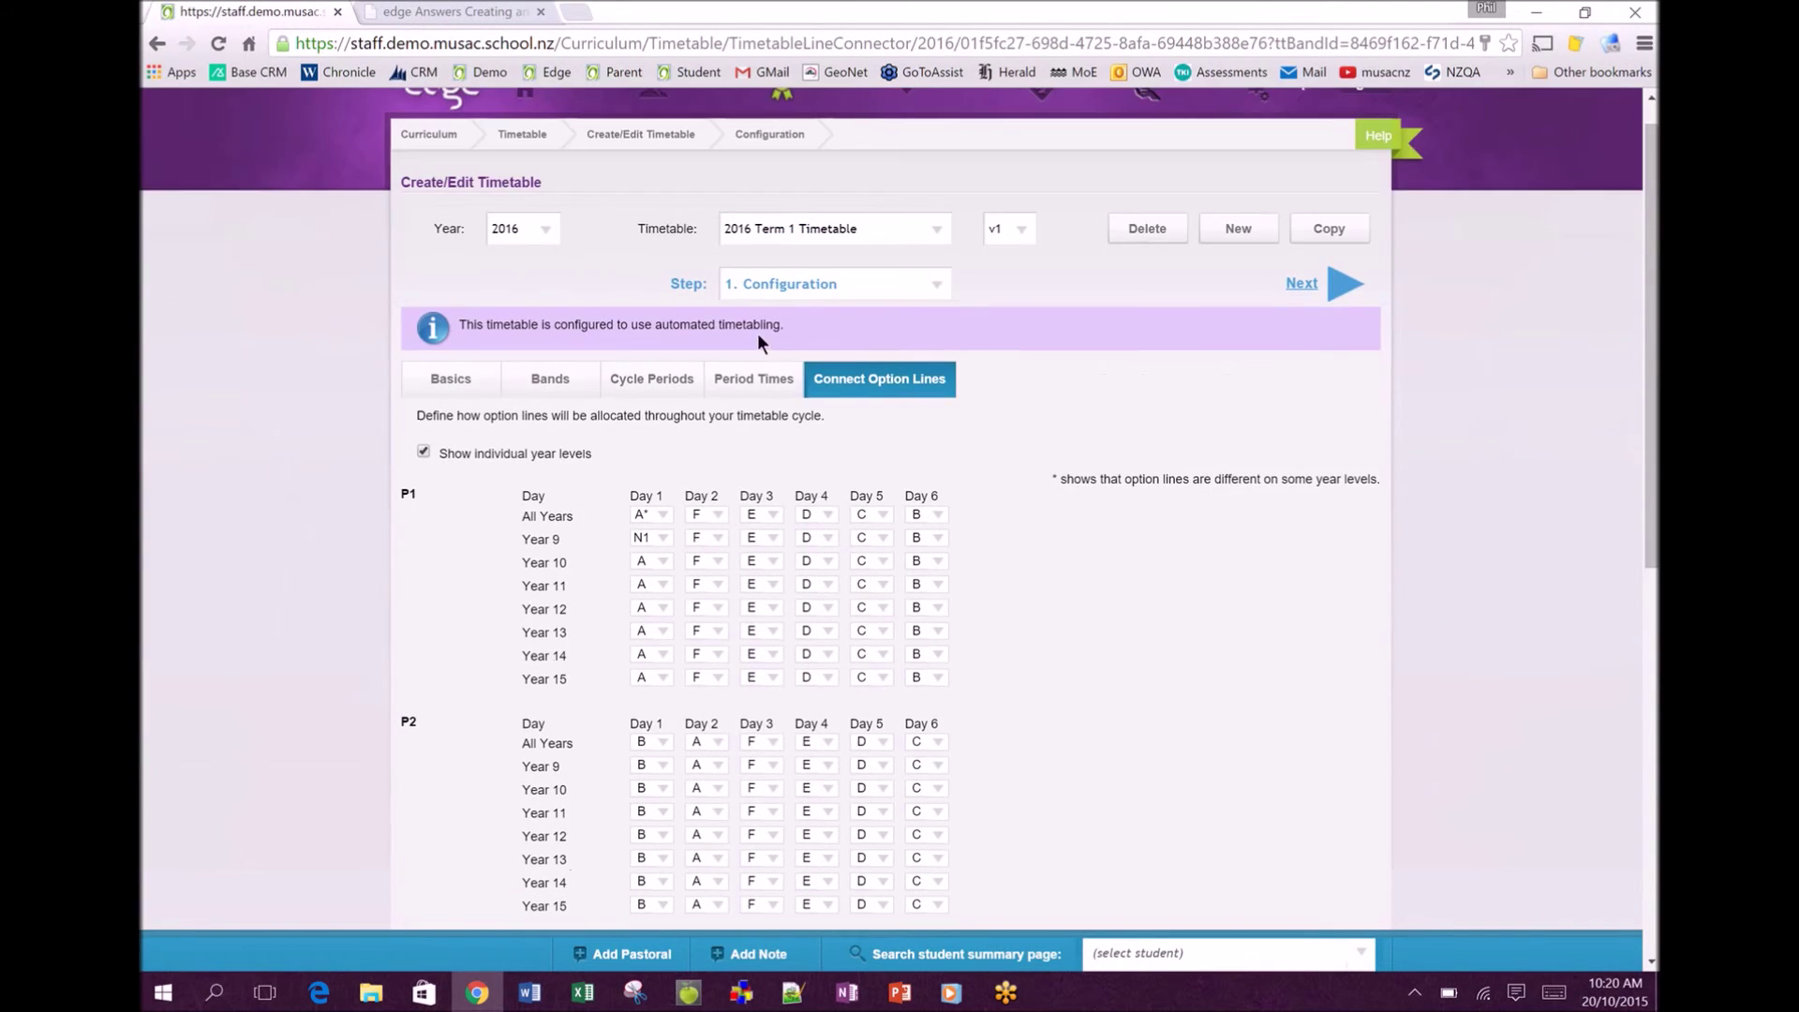
click(926, 282)
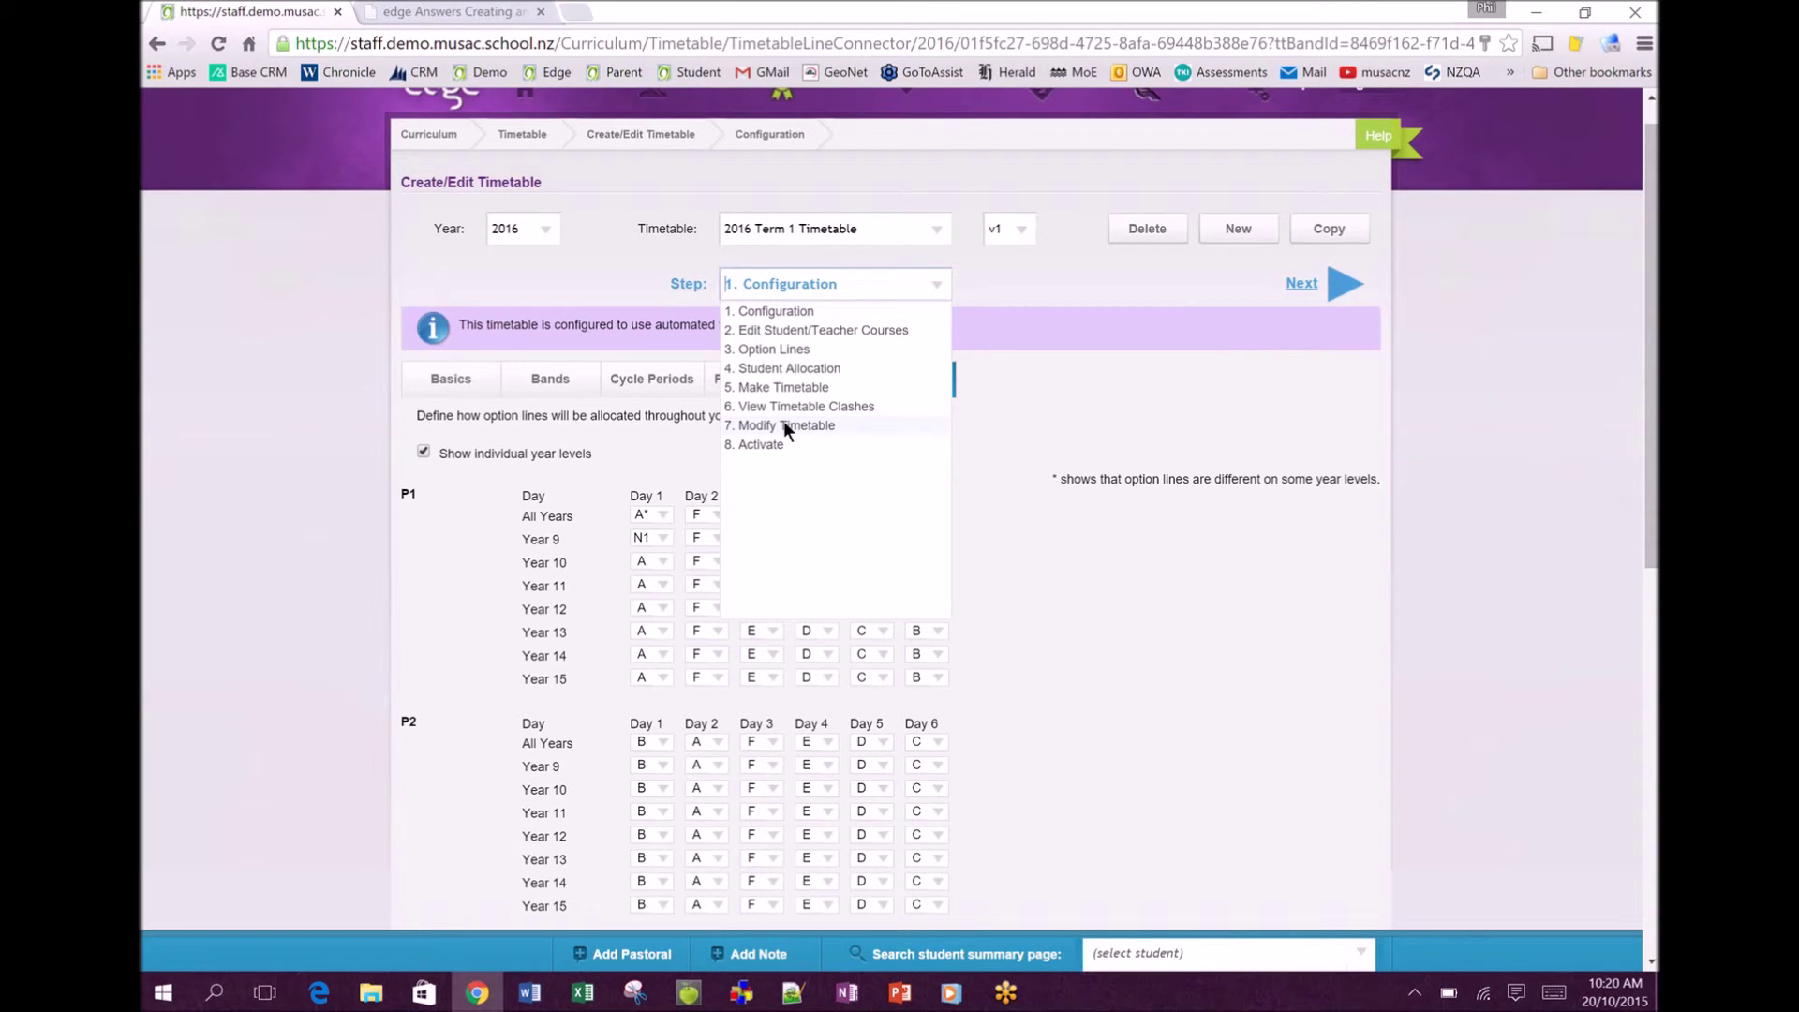
click(995, 290)
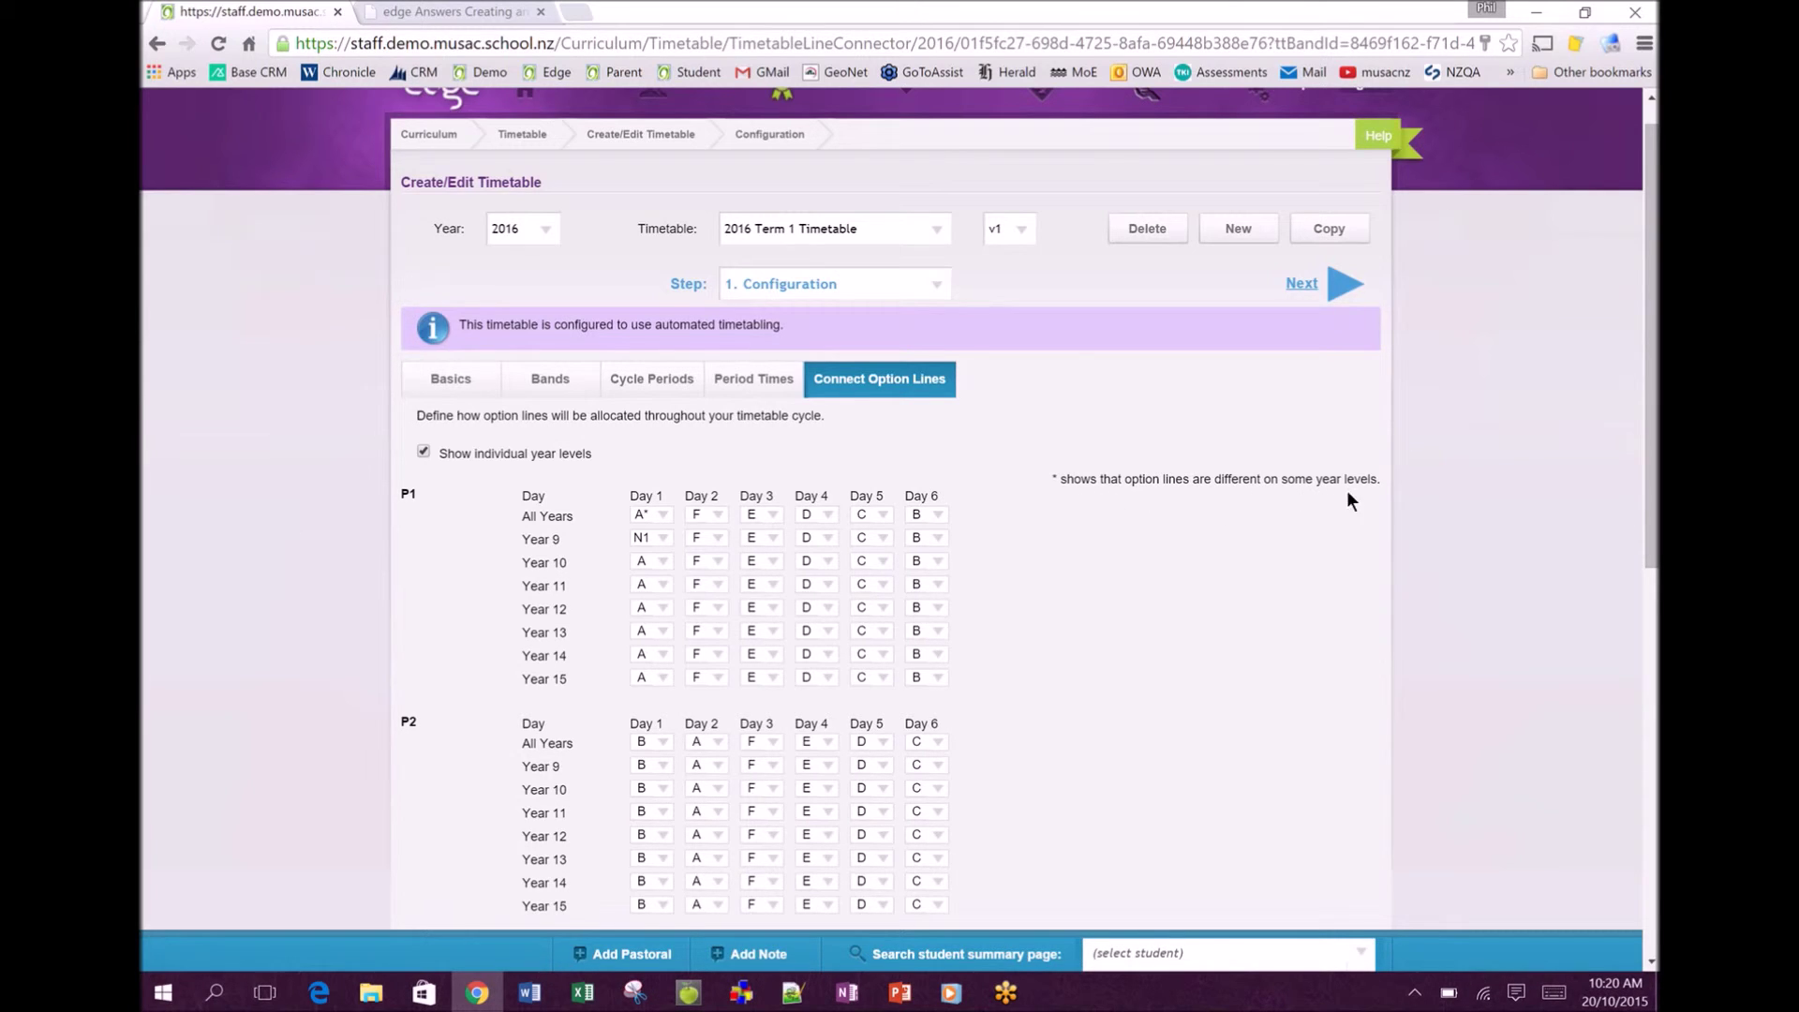
scroll(1011, 527, down, 2)
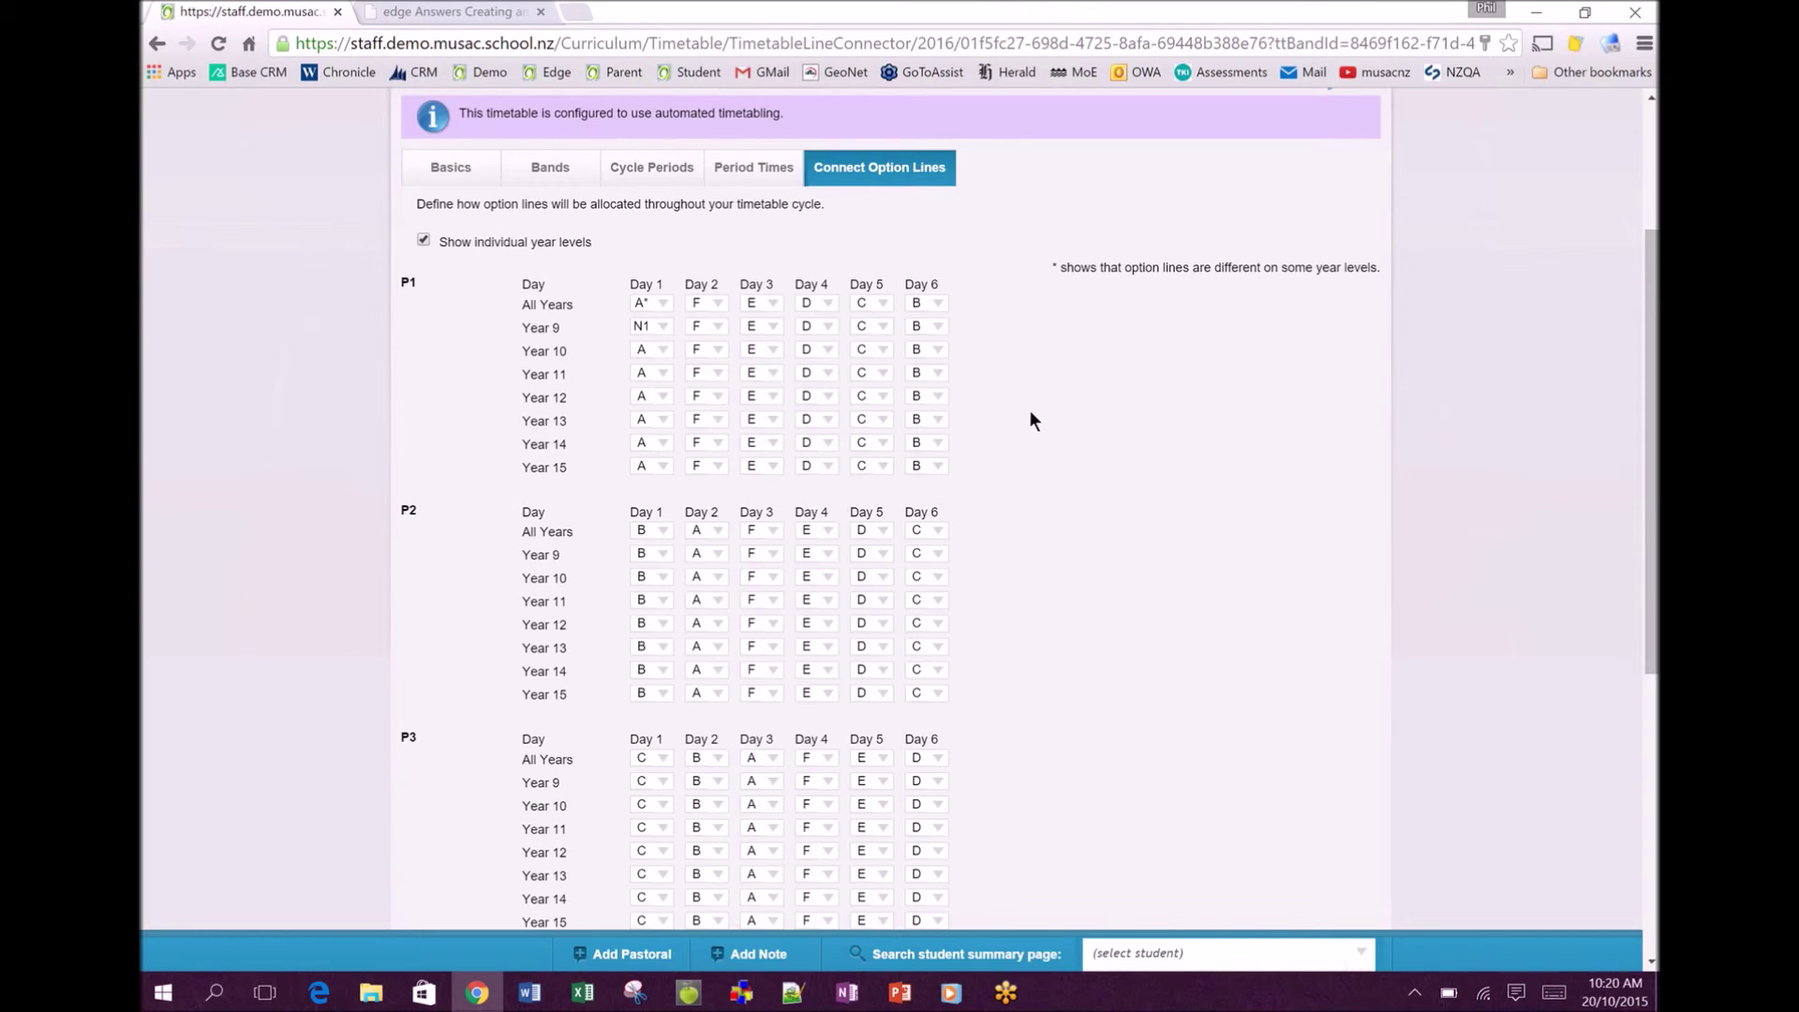
scroll(1031, 415, down, 6)
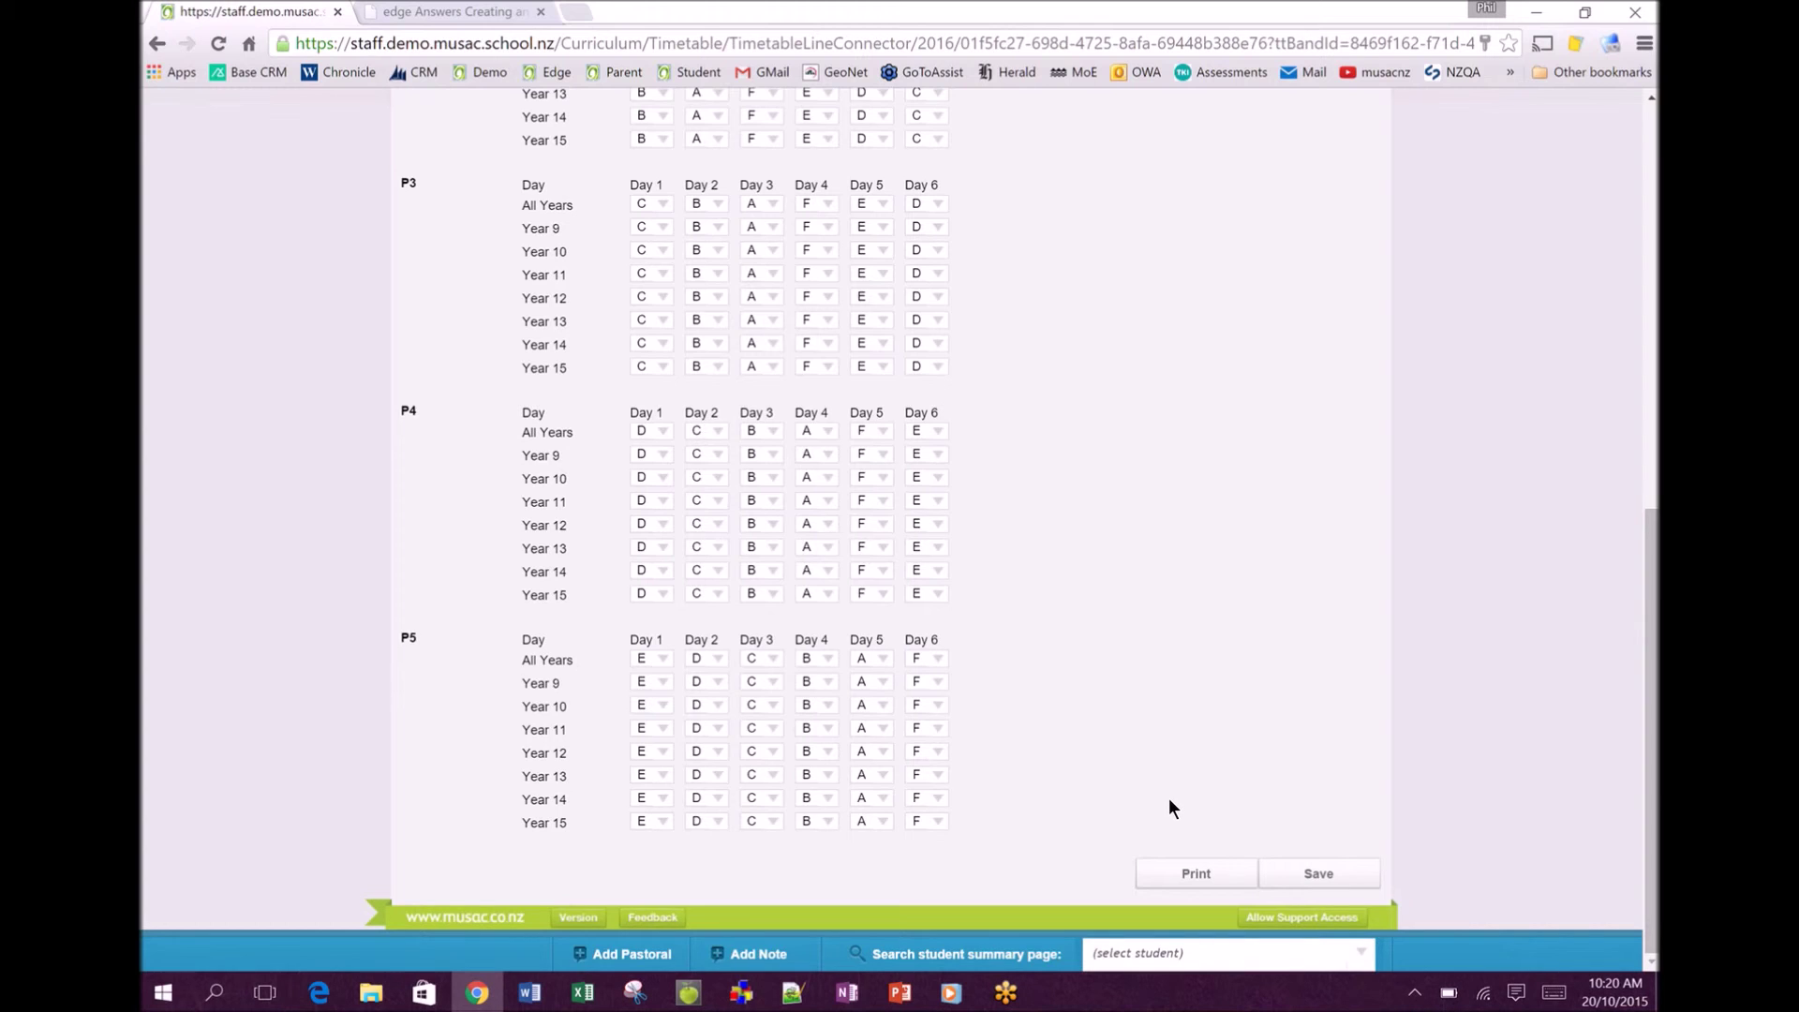
- Open the Step dropdown listing the timetable steps from Configuration to Activate
scroll(1168, 797, up, 8)
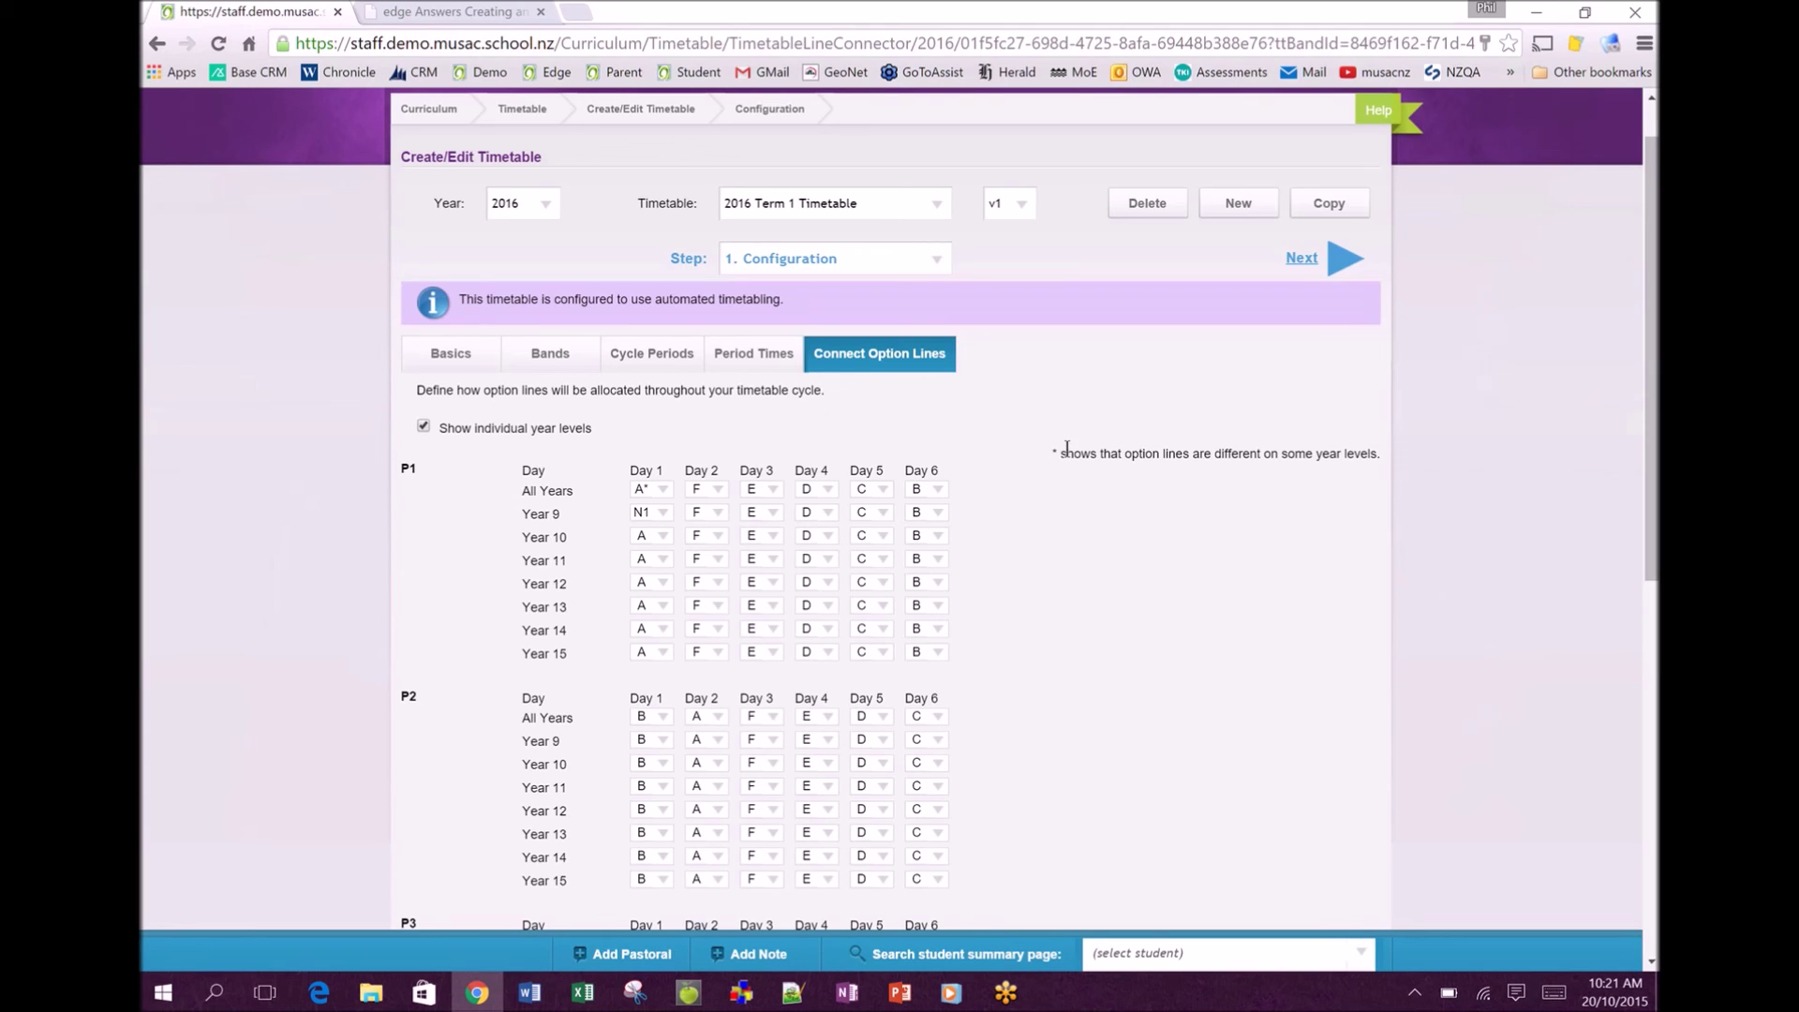
click(939, 263)
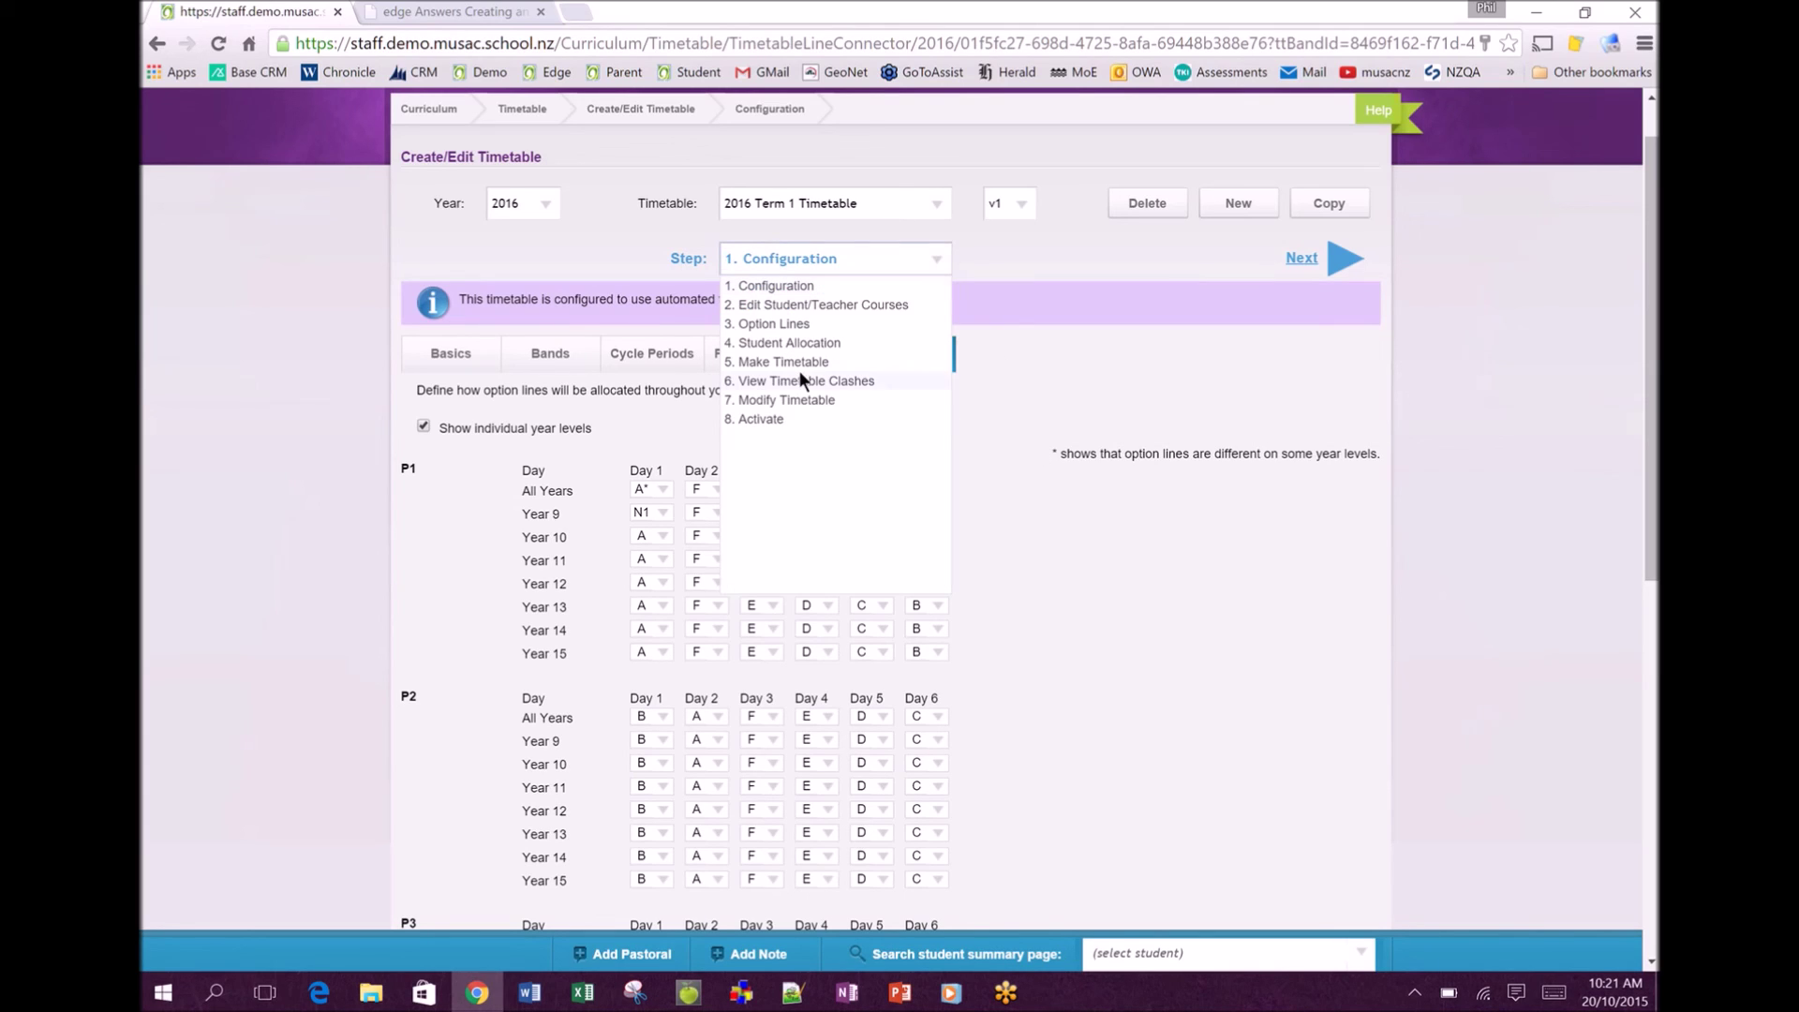